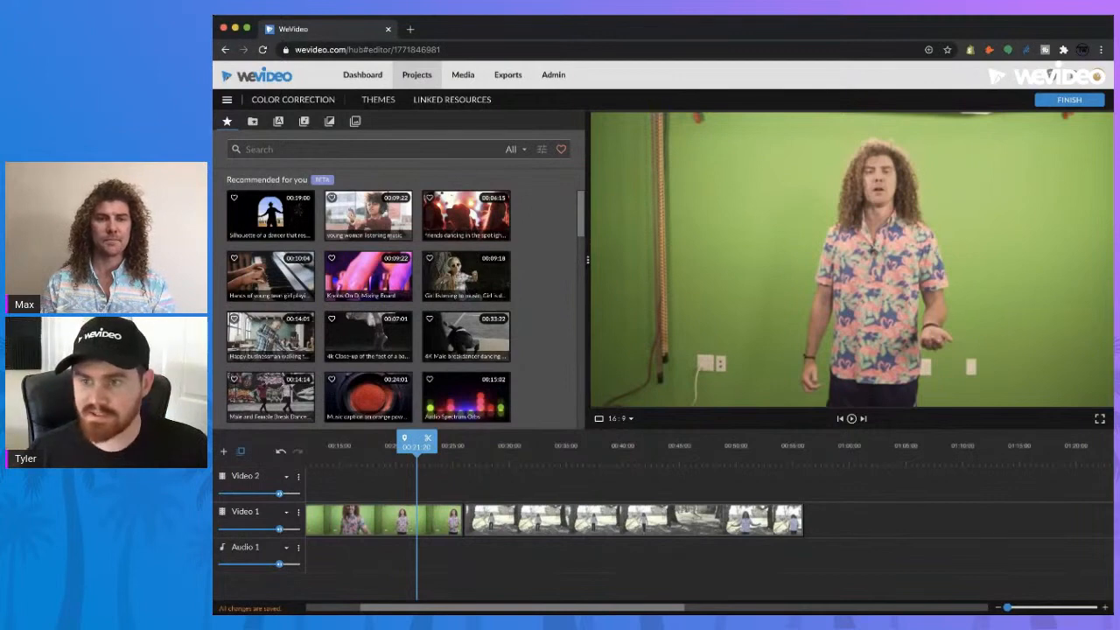
Compare frames of the green-screen clip and the outdoor clip at several points on the timeline.
{"action": "left_click", "coordinate": [378, 457]}
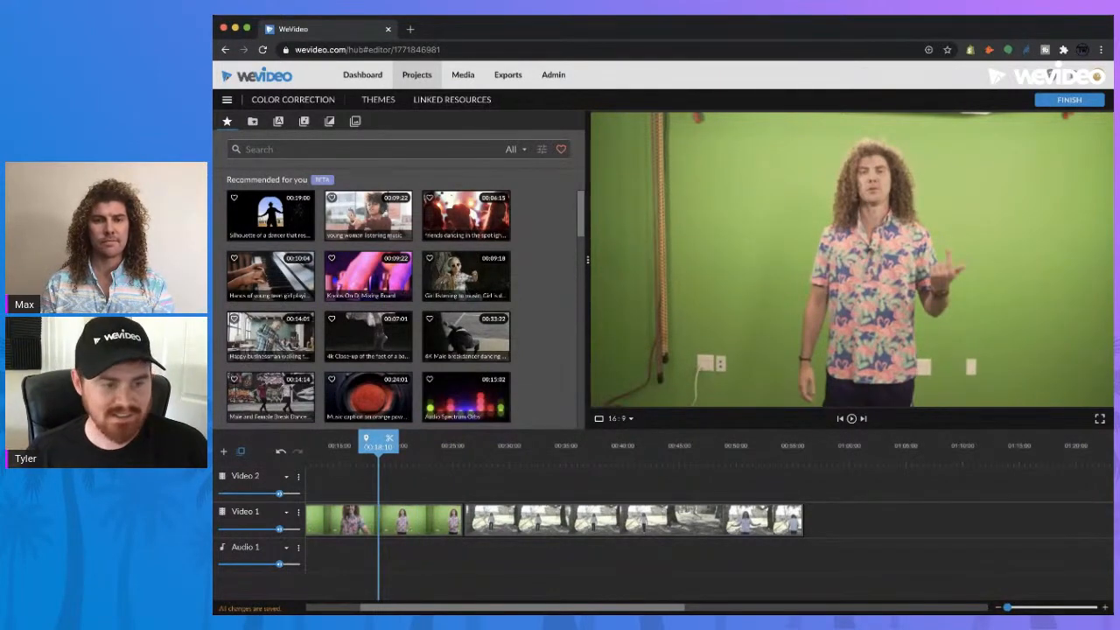
{"action": "left_click", "coordinate": [546, 455]}
{"action": "left_click", "coordinate": [388, 455]}
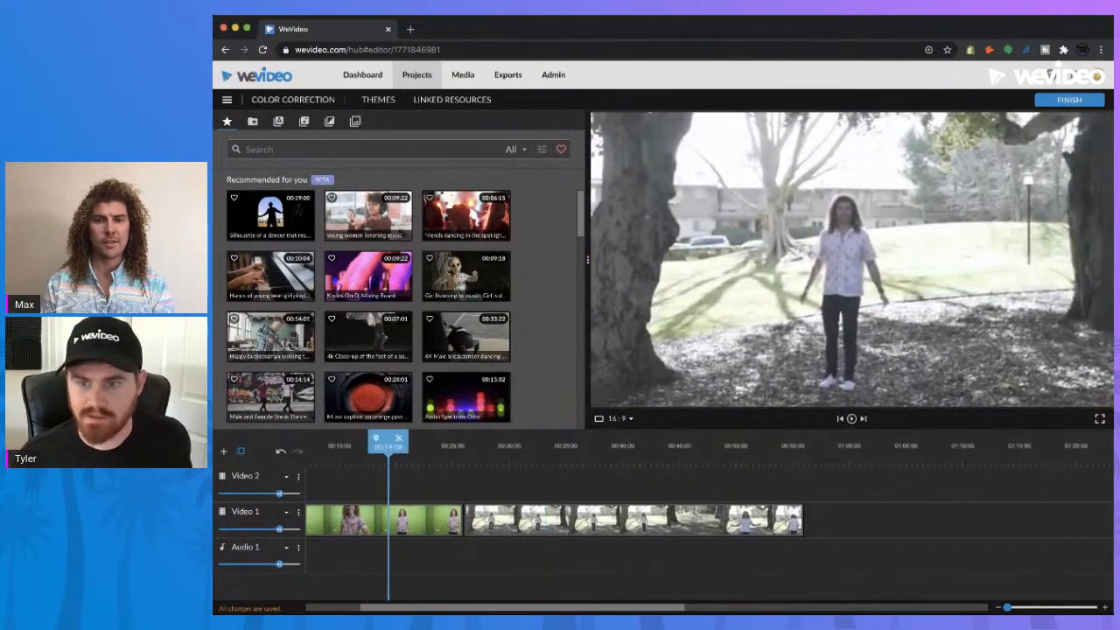
{"action": "left_click", "coordinate": [575, 448]}
{"action": "left_click", "coordinate": [406, 448]}
{"action": "left_click", "coordinate": [575, 448]}
{"action": "left_click", "coordinate": [374, 448]}
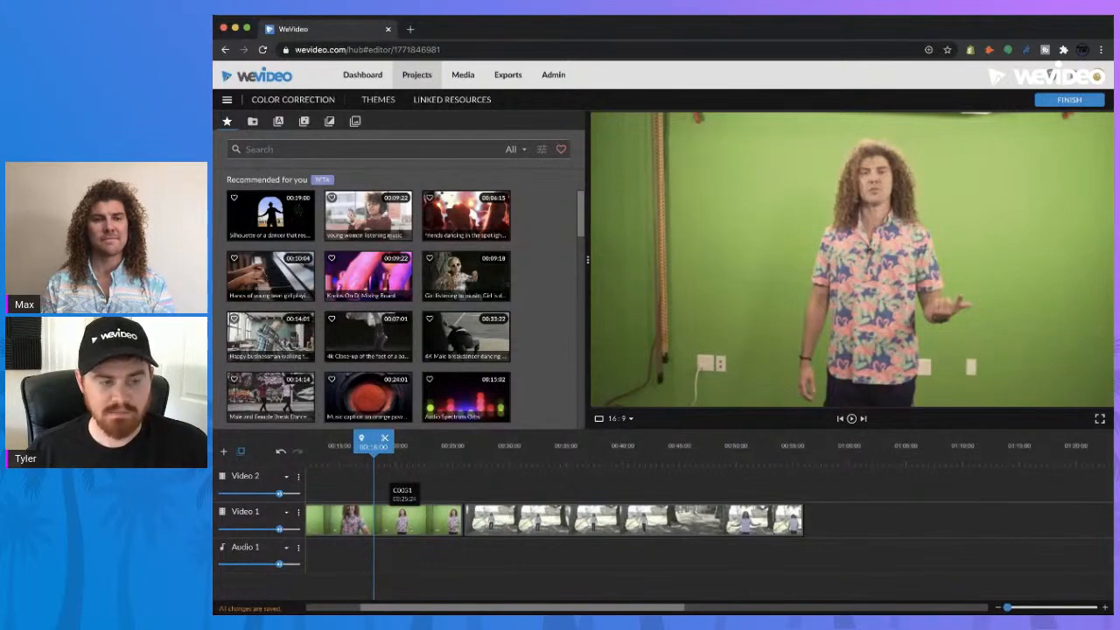
{"action": "mouse_move", "coordinate": [374, 442]}
{"action": "left_mouse_down"}
{"action": "mouse_move", "coordinate": [425, 442]}
{"action": "mouse_move", "coordinate": [384, 442]}
{"action": "left_mouse_up"}
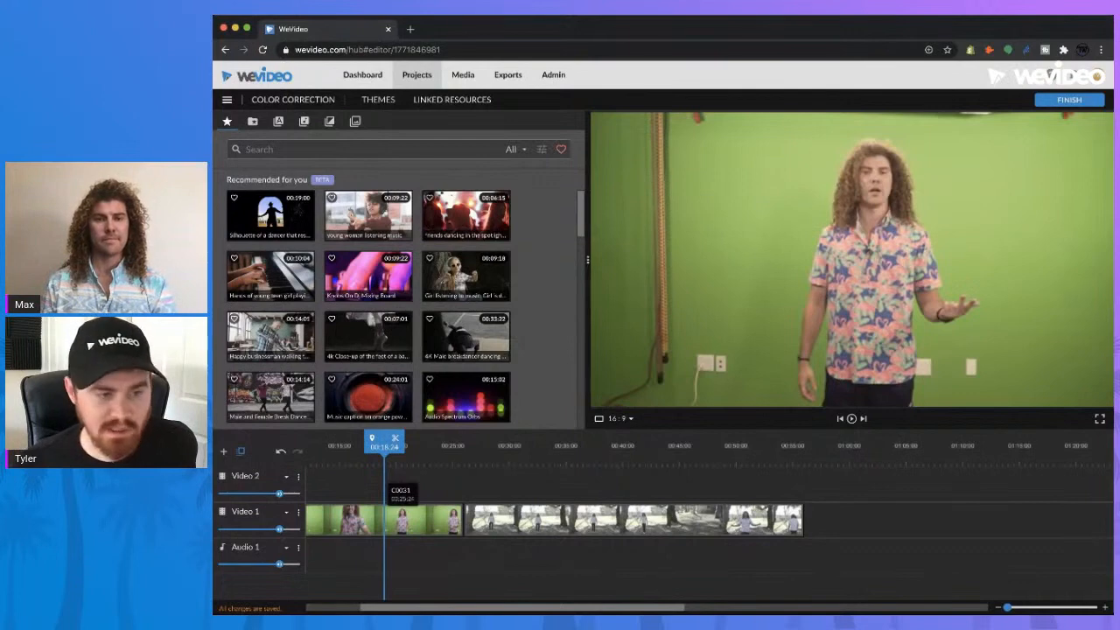
Open the green-screen clip C0031 for editing and clear all of its existing color adjustments.
{"action": "double_click", "coordinate": [398, 520]}
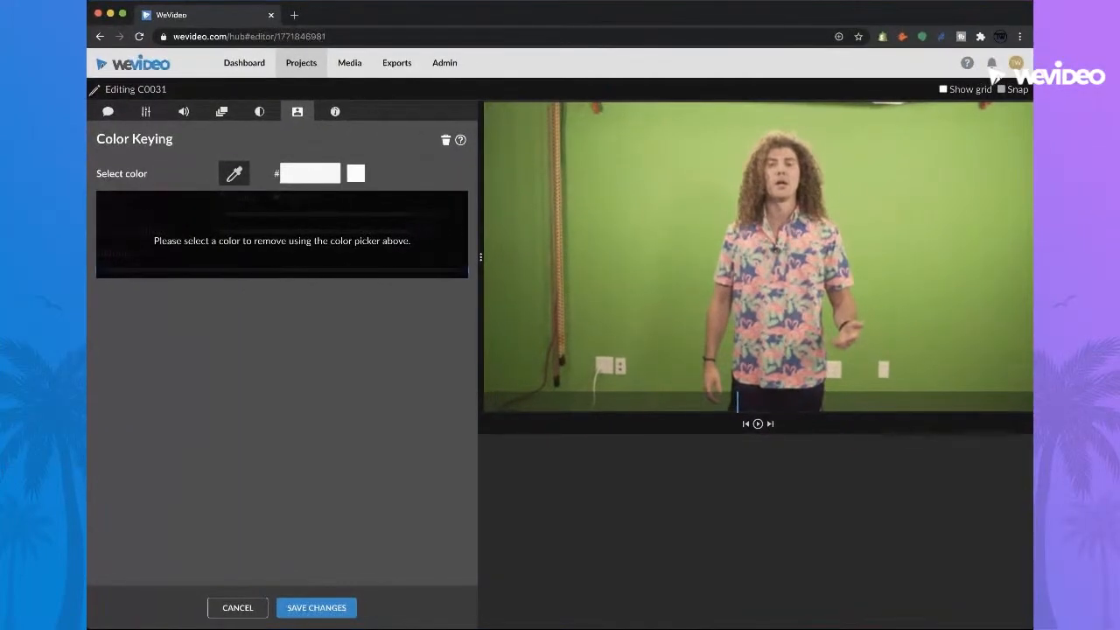
{"action": "left_click", "coordinate": [146, 111]}
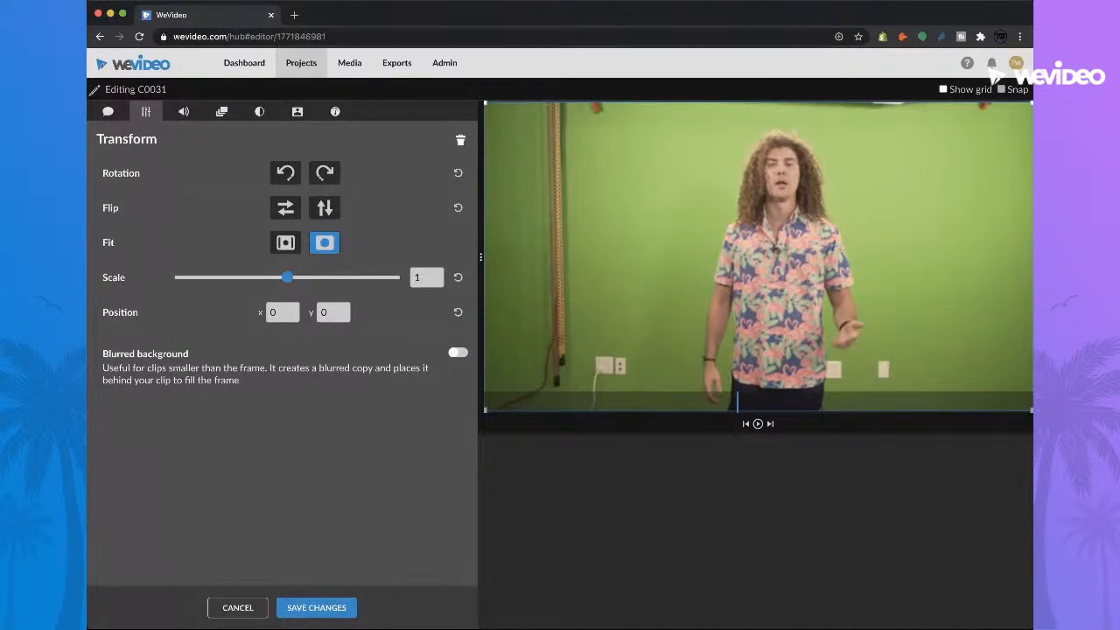
{"action": "left_click", "coordinate": [258, 111]}
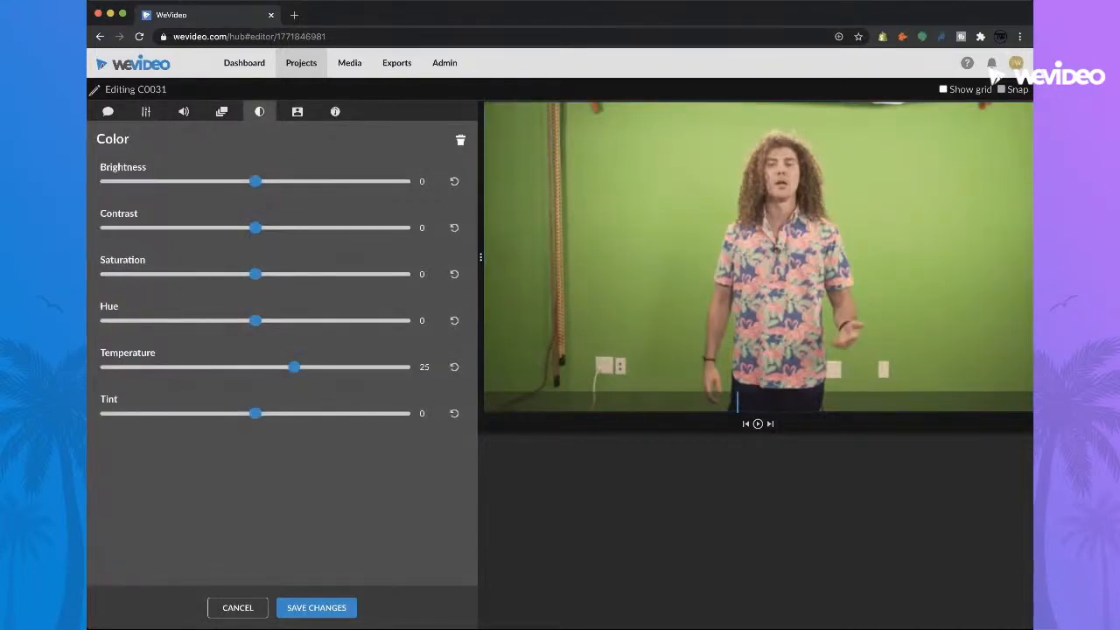
{"action": "left_click", "coordinate": [460, 140]}
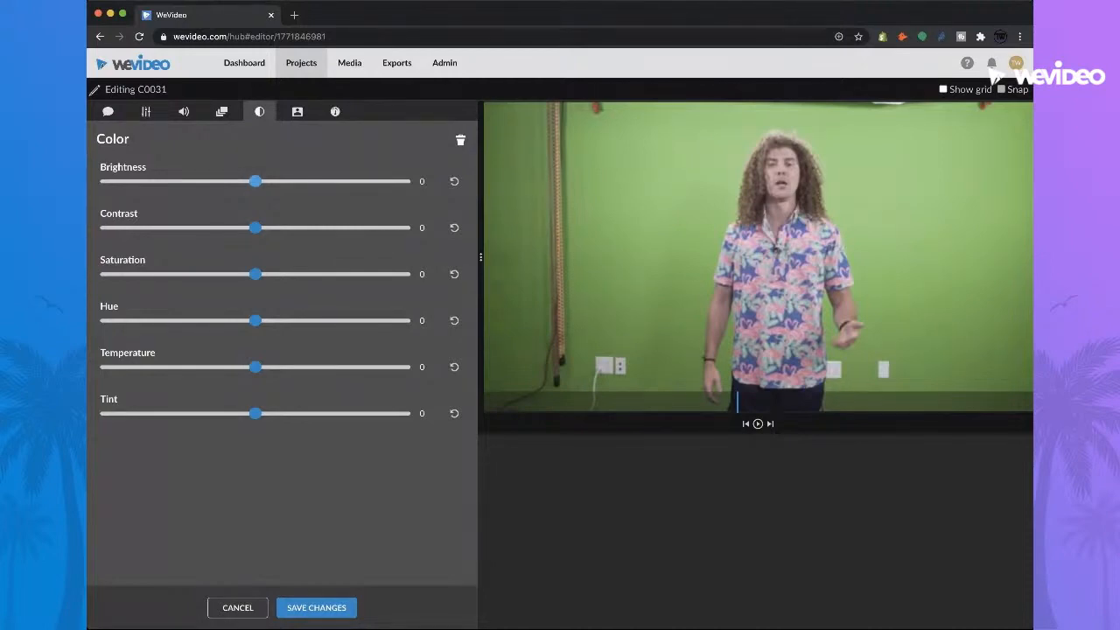
Set the clip's brightness to 6 and its contrast to 8.
{"action": "mouse_move", "coordinate": [255, 181]}
{"action": "left_mouse_down"}
{"action": "mouse_move", "coordinate": [100, 181]}
{"action": "mouse_move", "coordinate": [410, 181]}
{"action": "mouse_move", "coordinate": [100, 181]}
{"action": "mouse_move", "coordinate": [409, 181]}
{"action": "mouse_move", "coordinate": [138, 181]}
{"action": "mouse_move", "coordinate": [276, 181]}
{"action": "left_mouse_up"}
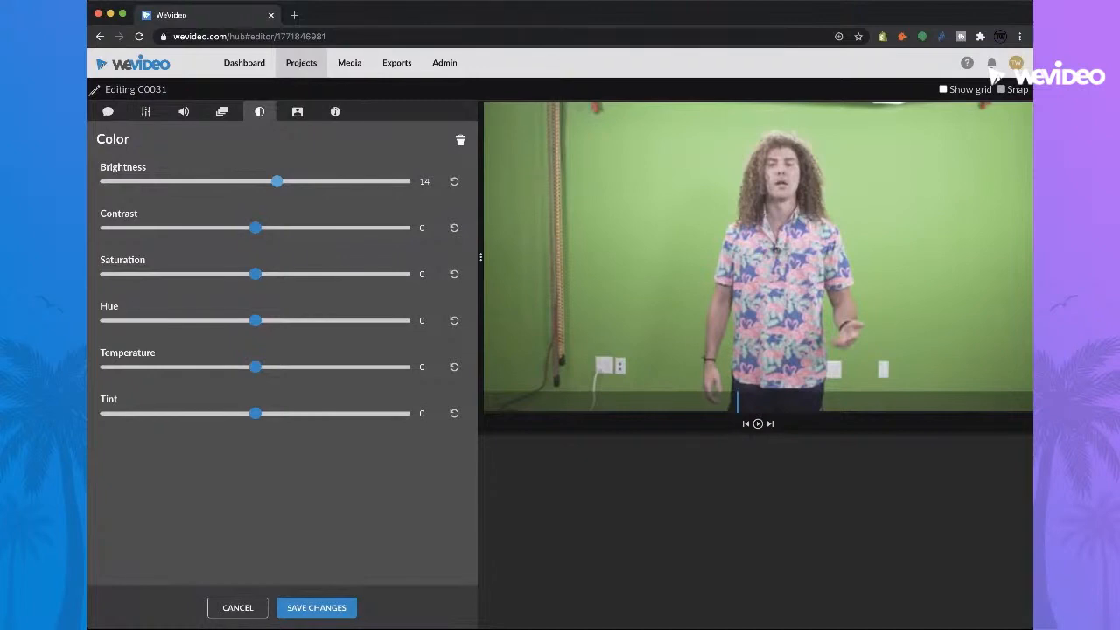
{"action": "mouse_move", "coordinate": [276, 181]}
{"action": "left_mouse_down"}
{"action": "mouse_move", "coordinate": [220, 181]}
{"action": "mouse_move", "coordinate": [303, 181]}
{"action": "mouse_move", "coordinate": [254, 181]}
{"action": "mouse_move", "coordinate": [265, 181]}
{"action": "left_mouse_up"}
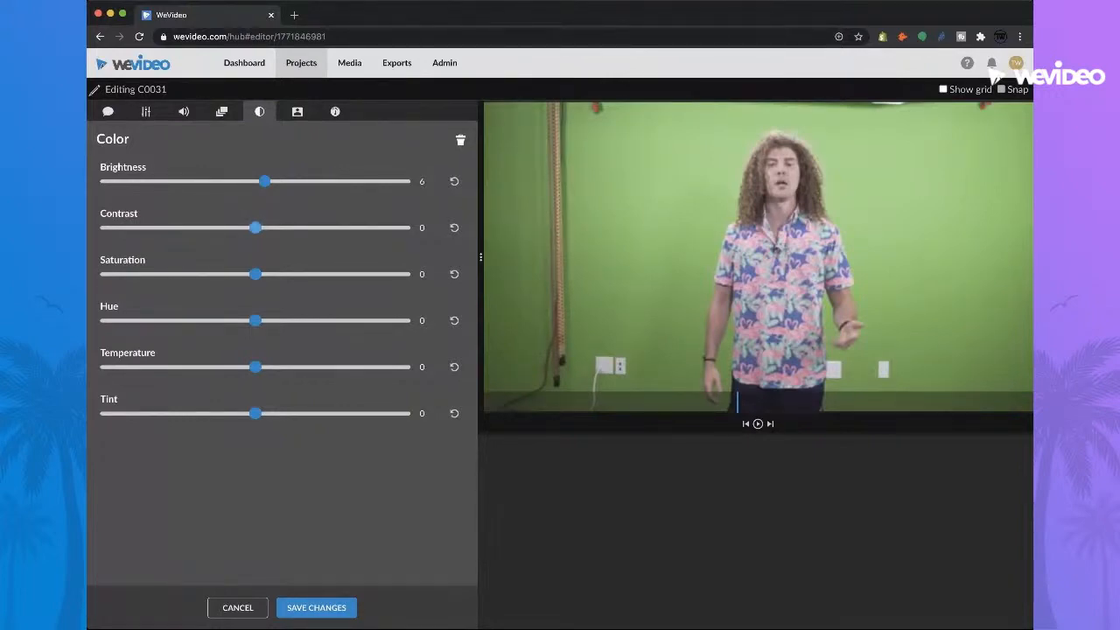
{"action": "mouse_move", "coordinate": [255, 228]}
{"action": "left_mouse_down"}
{"action": "mouse_move", "coordinate": [99, 228]}
{"action": "mouse_move", "coordinate": [323, 228]}
{"action": "mouse_move", "coordinate": [245, 228]}
{"action": "mouse_move", "coordinate": [266, 228]}
{"action": "left_mouse_up"}
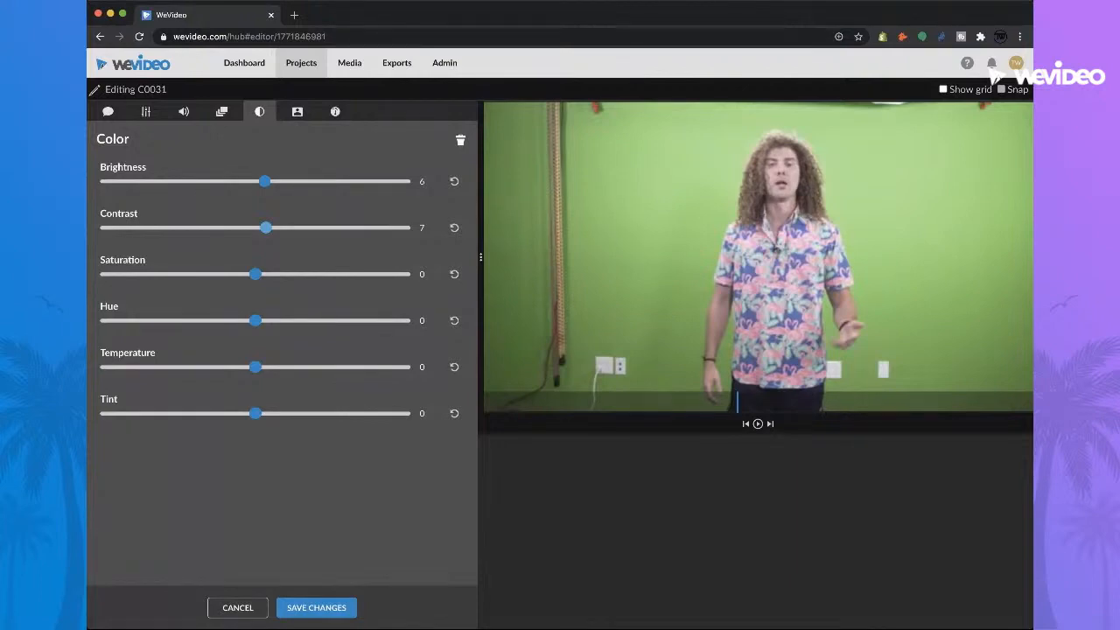
{"action": "mouse_move", "coordinate": [266, 227]}
{"action": "left_mouse_down"}
{"action": "mouse_move", "coordinate": [246, 228]}
{"action": "mouse_move", "coordinate": [266, 228]}
{"action": "left_mouse_up"}
{"action": "mouse_move", "coordinate": [265, 228]}
{"action": "left_mouse_down"}
{"action": "mouse_move", "coordinate": [340, 227]}
{"action": "mouse_move", "coordinate": [268, 228]}
{"action": "left_mouse_up"}
Try the clip's saturation at -100 and 100, and settle on 16.
{"action": "left_click_drag", "start_coordinate": [255, 274], "coordinate": [100, 274]}
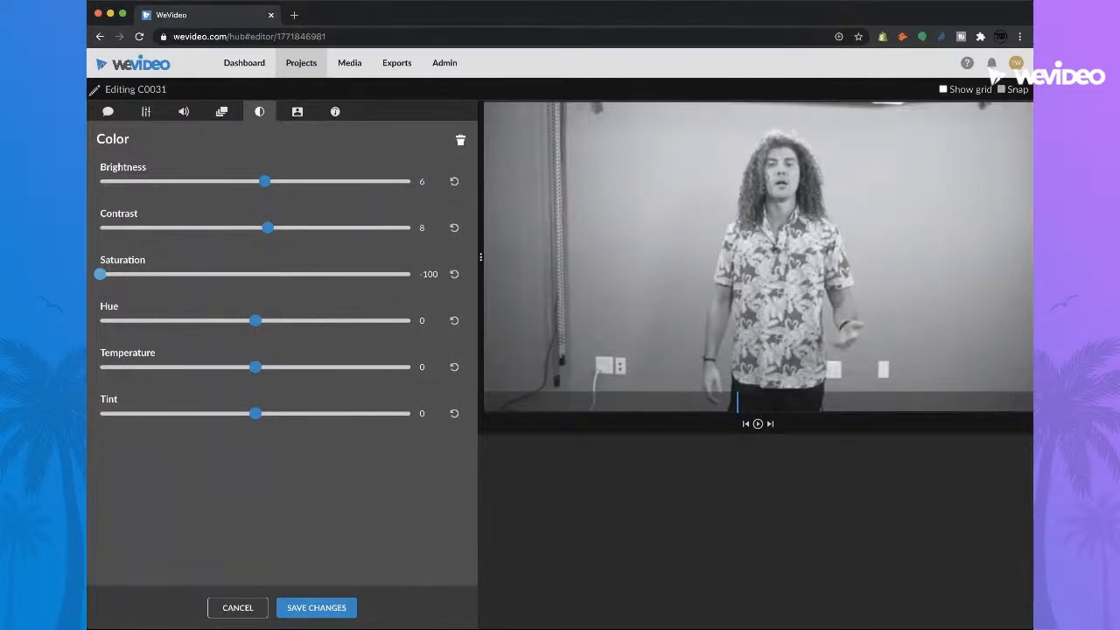
{"action": "left_click_drag", "start_coordinate": [100, 274], "coordinate": [410, 274]}
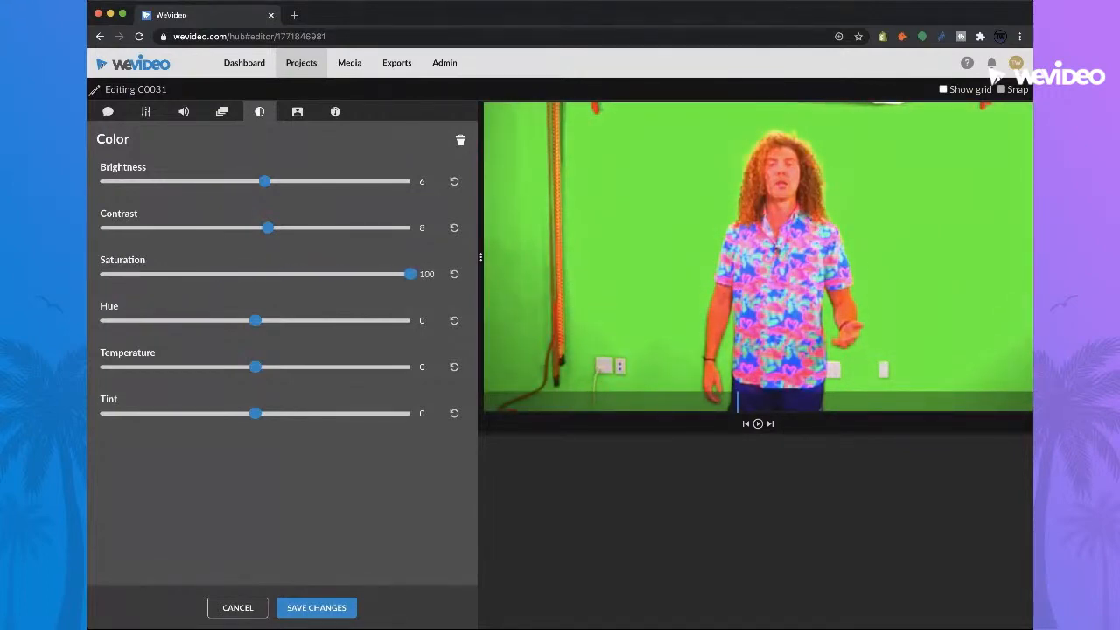
{"action": "mouse_move", "coordinate": [410, 274]}
{"action": "left_mouse_down"}
{"action": "mouse_move", "coordinate": [356, 274]}
{"action": "mouse_move", "coordinate": [411, 274]}
{"action": "left_mouse_up"}
{"action": "left_click_drag", "start_coordinate": [410, 274], "coordinate": [410, 274]}
{"action": "left_click_drag", "start_coordinate": [410, 274], "coordinate": [279, 274]}
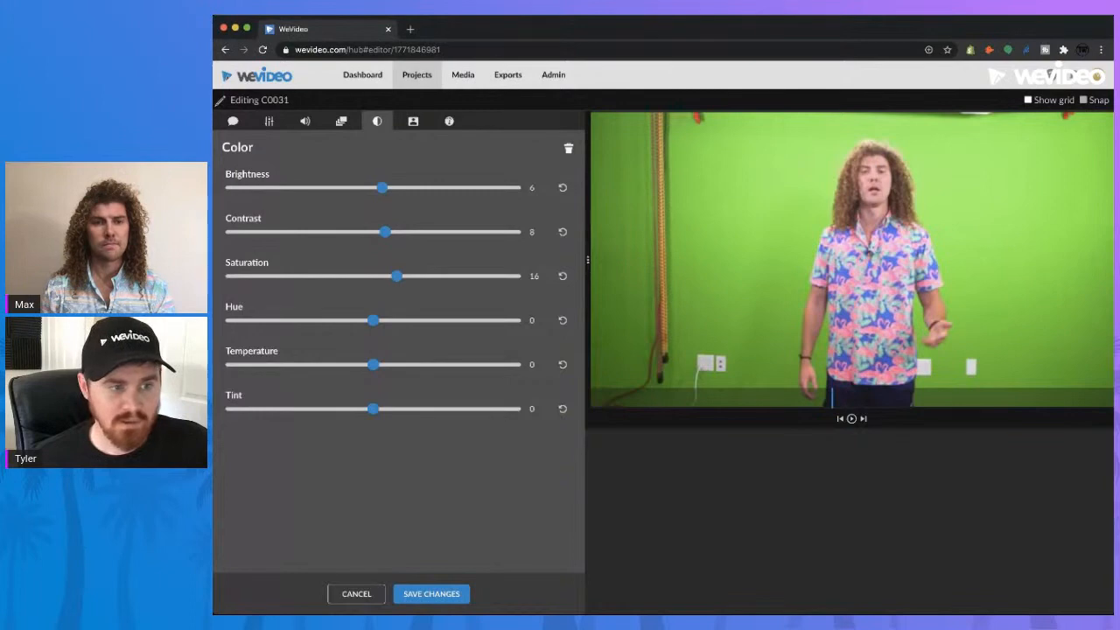
Try small hue shifts and the 180 maximum on the clip, and reset the hue to 0.
{"action": "mouse_move", "coordinate": [374, 320]}
{"action": "left_mouse_down"}
{"action": "mouse_move", "coordinate": [230, 320]}
{"action": "mouse_move", "coordinate": [377, 320]}
{"action": "left_mouse_up"}
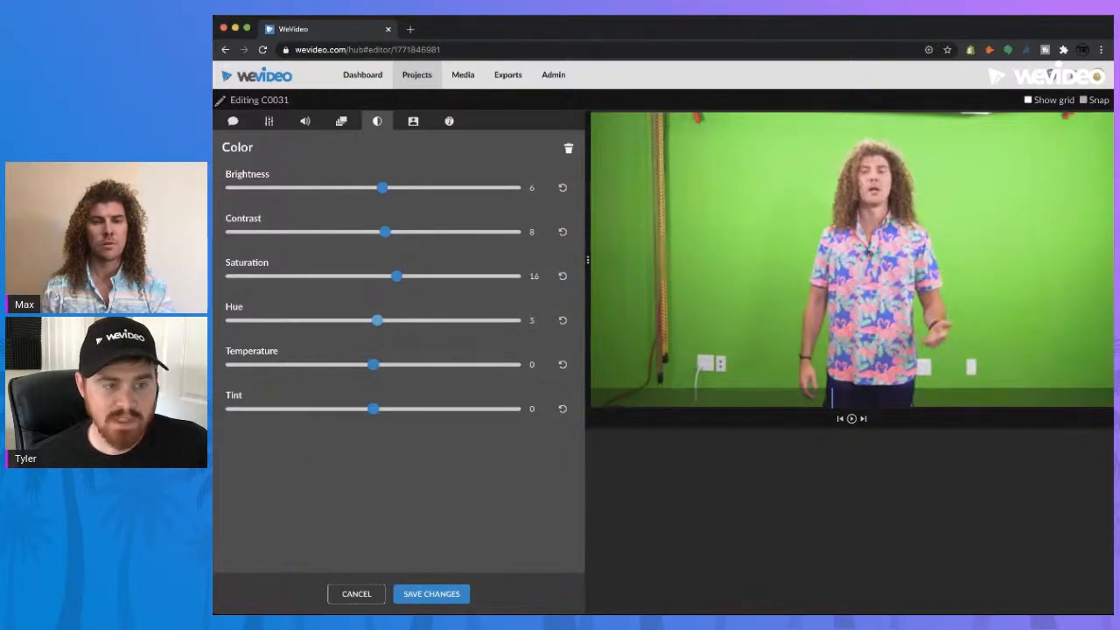
{"action": "left_click_drag", "start_coordinate": [374, 321], "coordinate": [372, 320]}
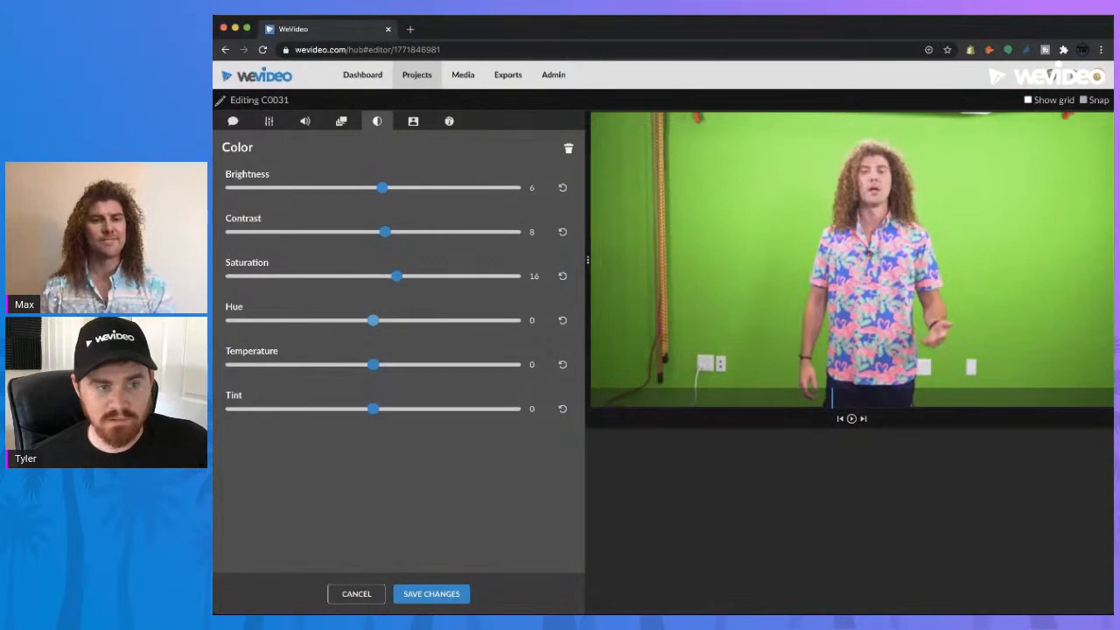
{"action": "left_click_drag", "start_coordinate": [372, 320], "coordinate": [522, 320]}
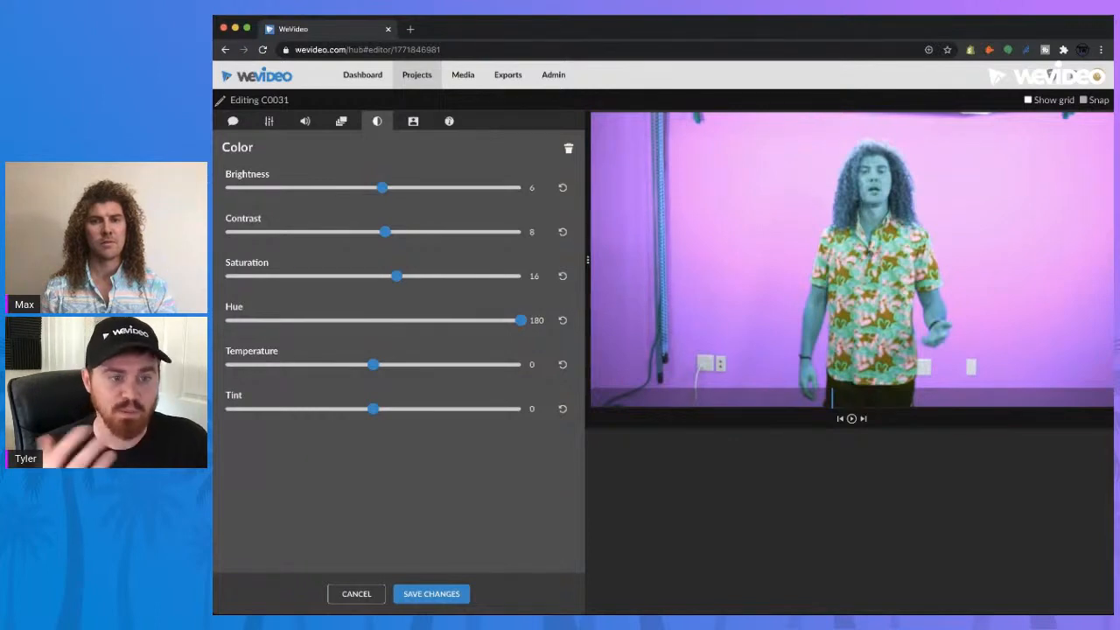
{"action": "left_click_drag", "start_coordinate": [520, 321], "coordinate": [376, 320]}
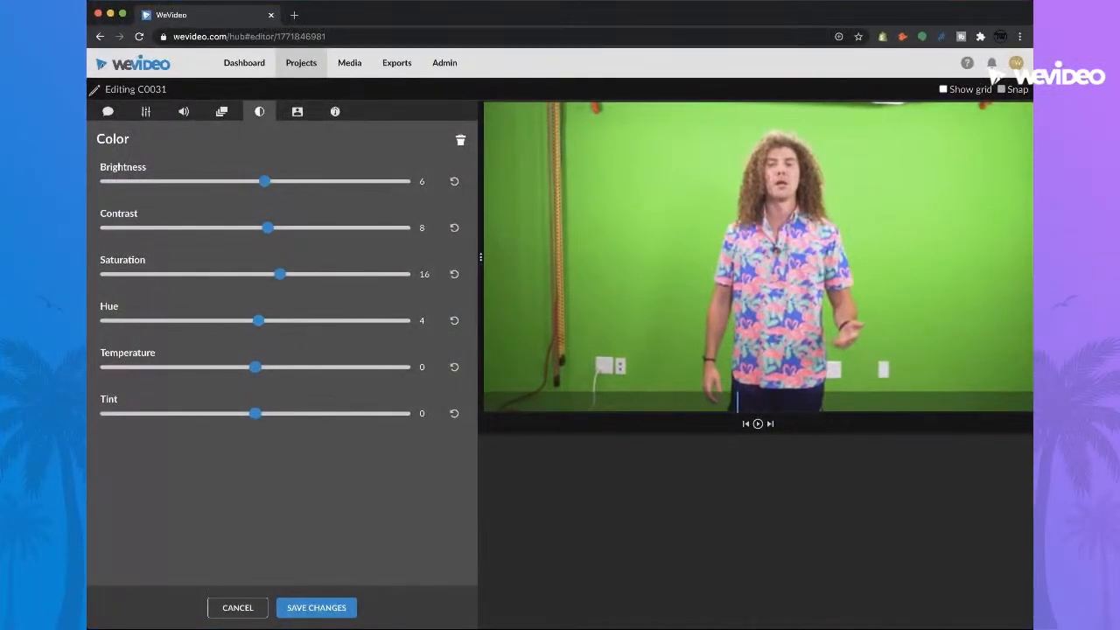
{"action": "left_click", "coordinate": [454, 321]}
Try cool and warm temperatures from -100 to 22 on the clip, and settle on 15.
{"action": "mouse_move", "coordinate": [255, 366]}
{"action": "left_mouse_down"}
{"action": "mouse_move", "coordinate": [216, 366]}
{"action": "mouse_move", "coordinate": [255, 367]}
{"action": "left_mouse_up"}
{"action": "left_click_drag", "start_coordinate": [255, 368], "coordinate": [100, 367]}
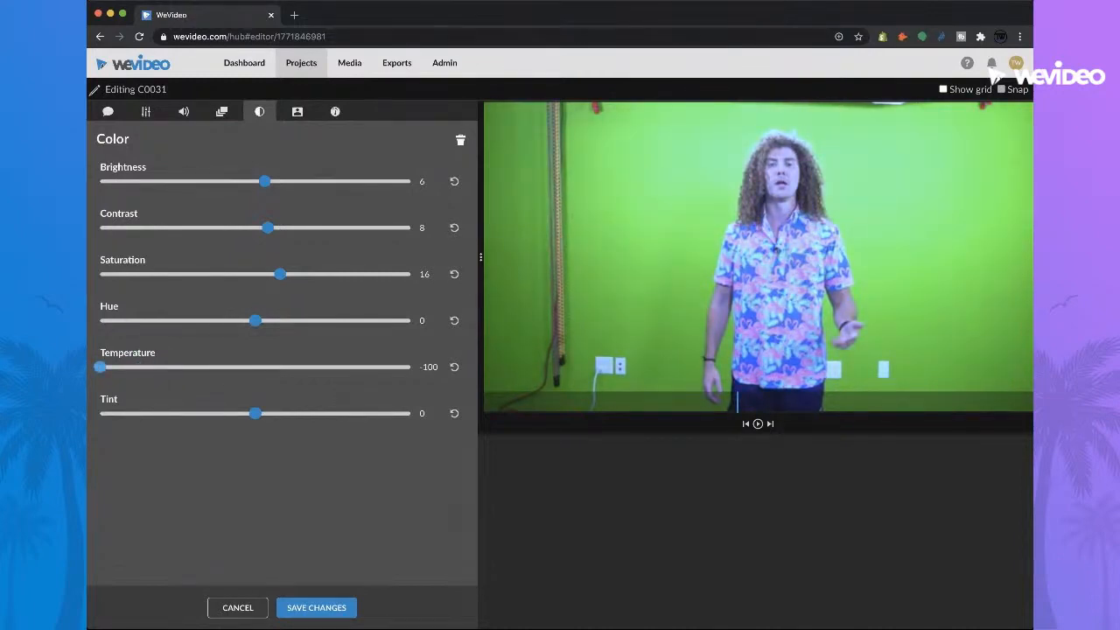
{"action": "left_click_drag", "start_coordinate": [100, 367], "coordinate": [139, 367]}
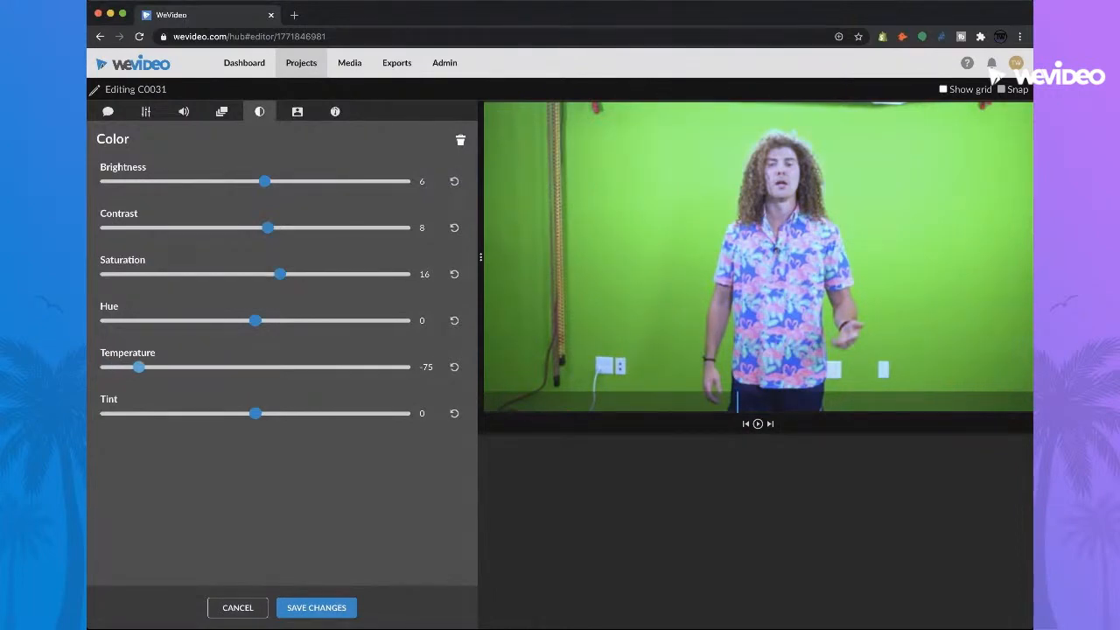
{"action": "left_click_drag", "start_coordinate": [139, 367], "coordinate": [289, 368]}
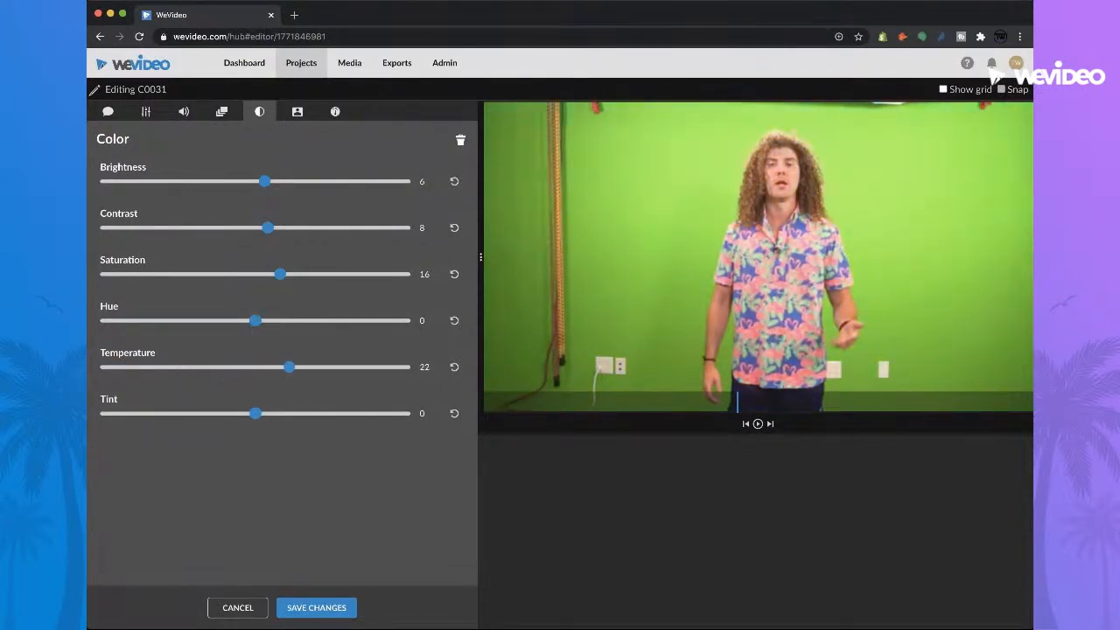
{"action": "left_click_drag", "start_coordinate": [288, 367], "coordinate": [259, 368]}
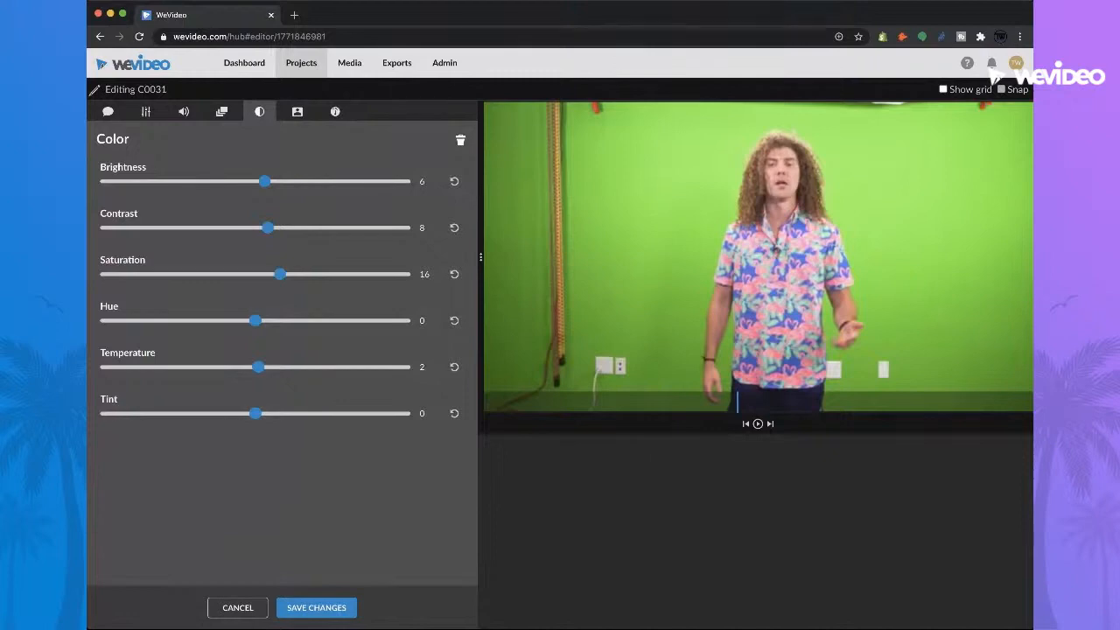
{"action": "mouse_move", "coordinate": [258, 367]}
{"action": "left_mouse_down"}
{"action": "mouse_move", "coordinate": [222, 366]}
{"action": "mouse_move", "coordinate": [304, 367]}
{"action": "mouse_move", "coordinate": [272, 366]}
{"action": "left_mouse_up"}
{"action": "mouse_move", "coordinate": [271, 366]}
{"action": "left_mouse_down"}
{"action": "mouse_move", "coordinate": [341, 367]}
{"action": "mouse_move", "coordinate": [222, 366]}
{"action": "mouse_move", "coordinate": [276, 366]}
{"action": "left_mouse_up"}
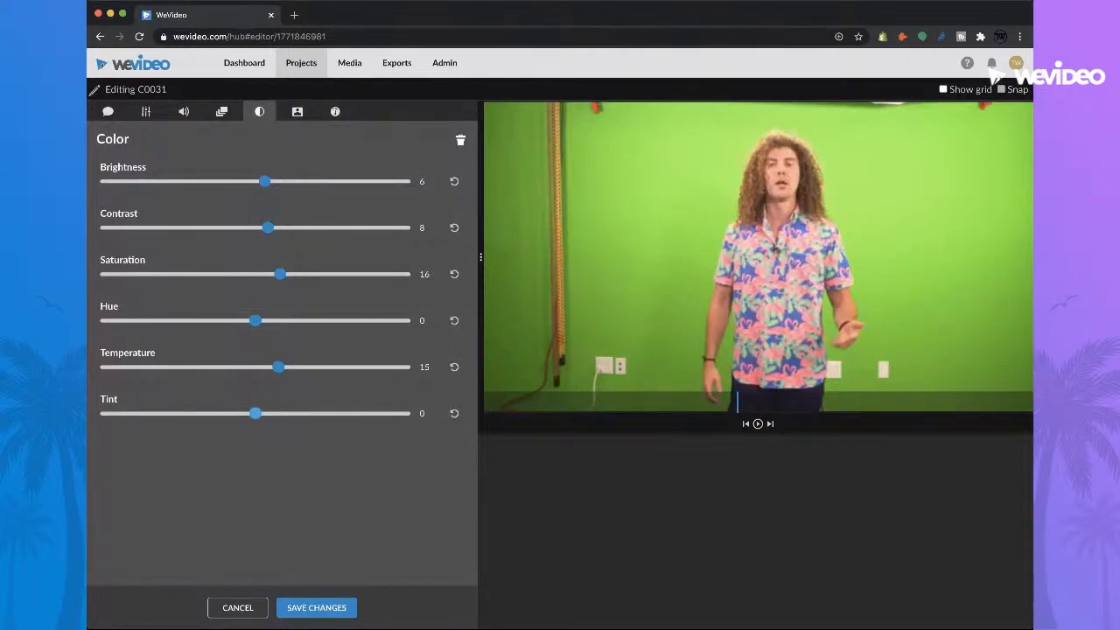
Try hue shifts of -81 and -126 and a tint of -100, and return both settings to 0.
{"action": "left_click_drag", "start_coordinate": [255, 321], "coordinate": [186, 321]}
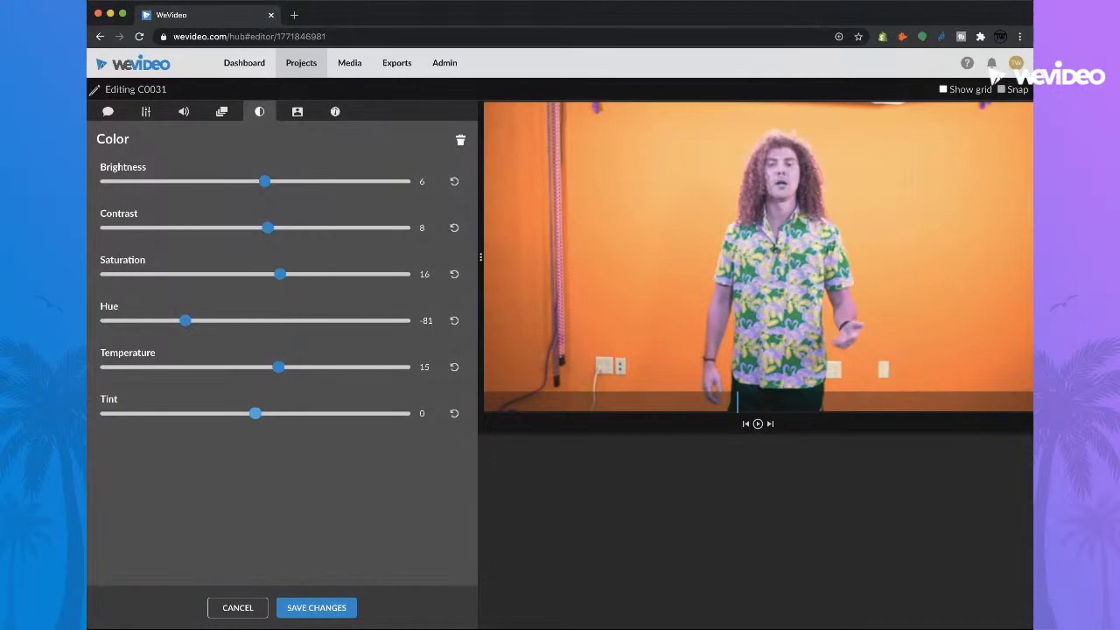
{"action": "left_click_drag", "start_coordinate": [255, 413], "coordinate": [99, 413]}
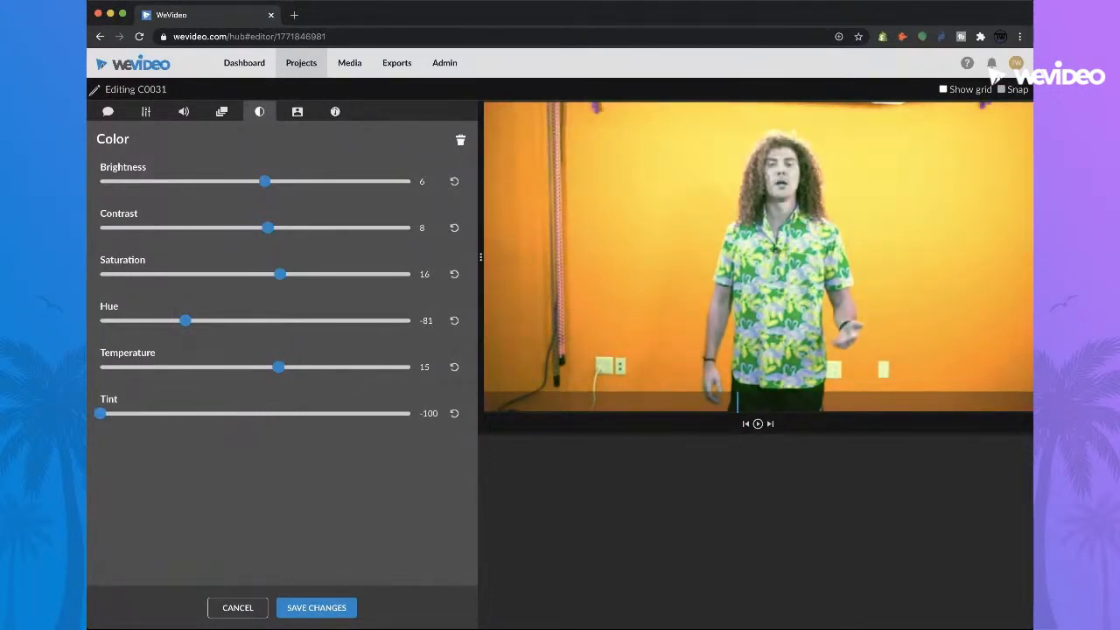
{"action": "left_click_drag", "start_coordinate": [100, 413], "coordinate": [256, 413]}
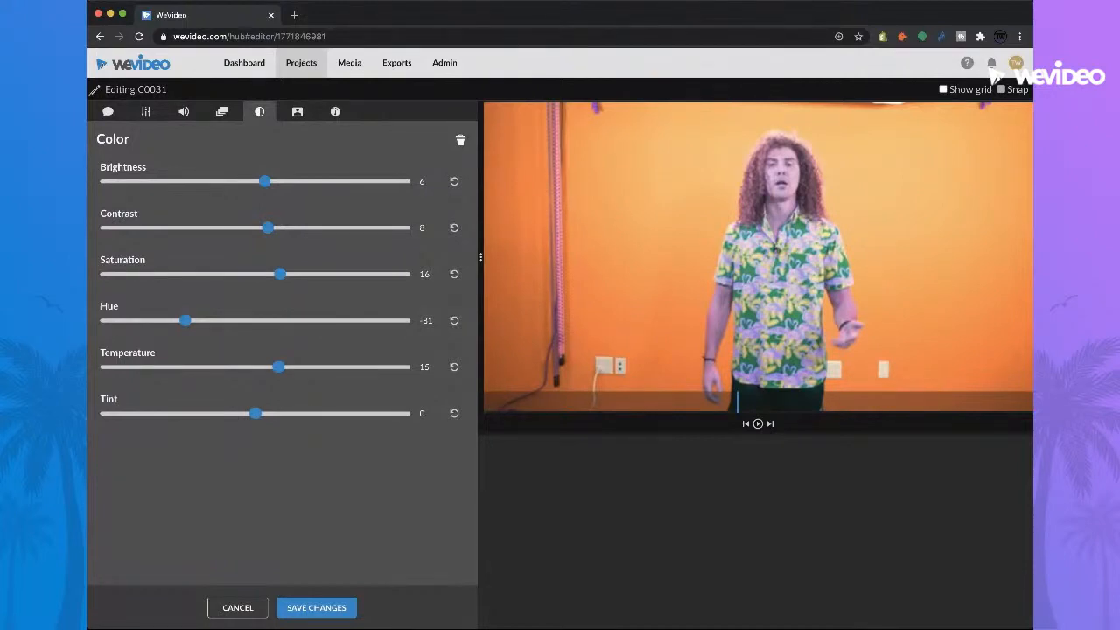
{"action": "left_click_drag", "start_coordinate": [186, 320], "coordinate": [146, 321]}
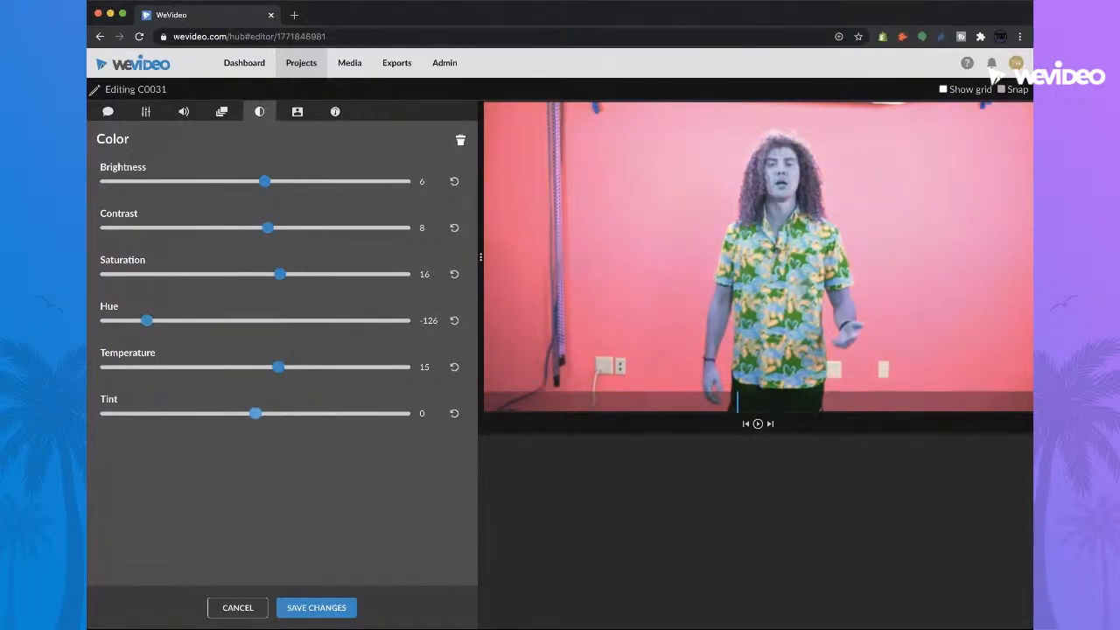
{"action": "mouse_move", "coordinate": [255, 413]}
{"action": "left_mouse_down"}
{"action": "mouse_move", "coordinate": [350, 413]}
{"action": "mouse_move", "coordinate": [201, 413]}
{"action": "mouse_move", "coordinate": [390, 413]}
{"action": "mouse_move", "coordinate": [137, 413]}
{"action": "mouse_move", "coordinate": [254, 413]}
{"action": "left_mouse_up"}
{"action": "left_click_drag", "start_coordinate": [146, 320], "coordinate": [255, 320]}
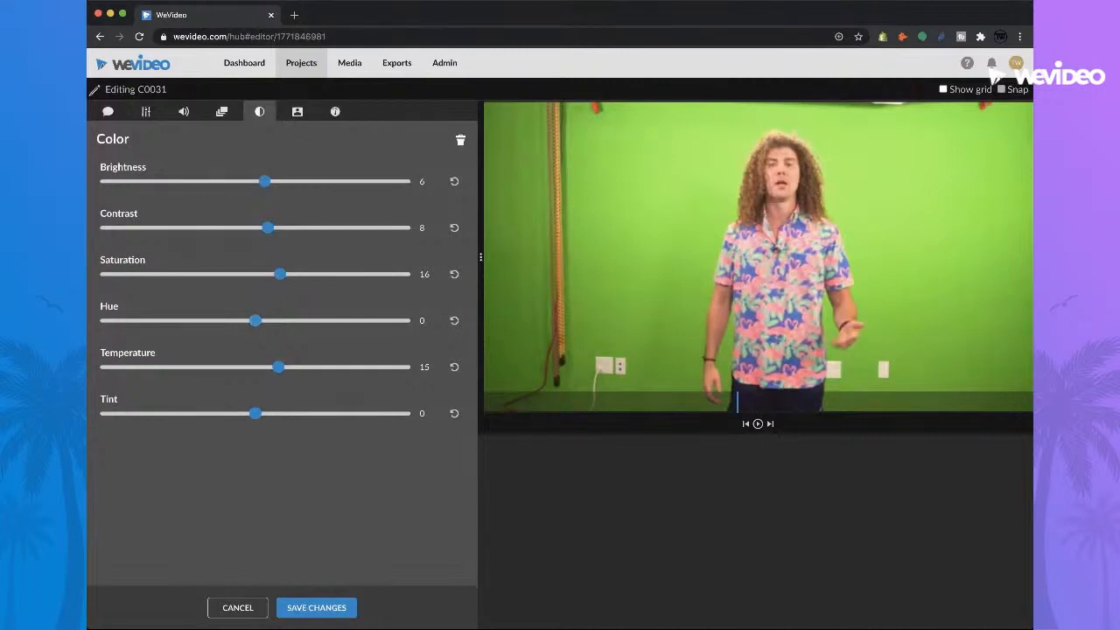
Save the clip's color changes and preview the corrected footage at several points on the timeline.
{"action": "left_click", "coordinate": [317, 607]}
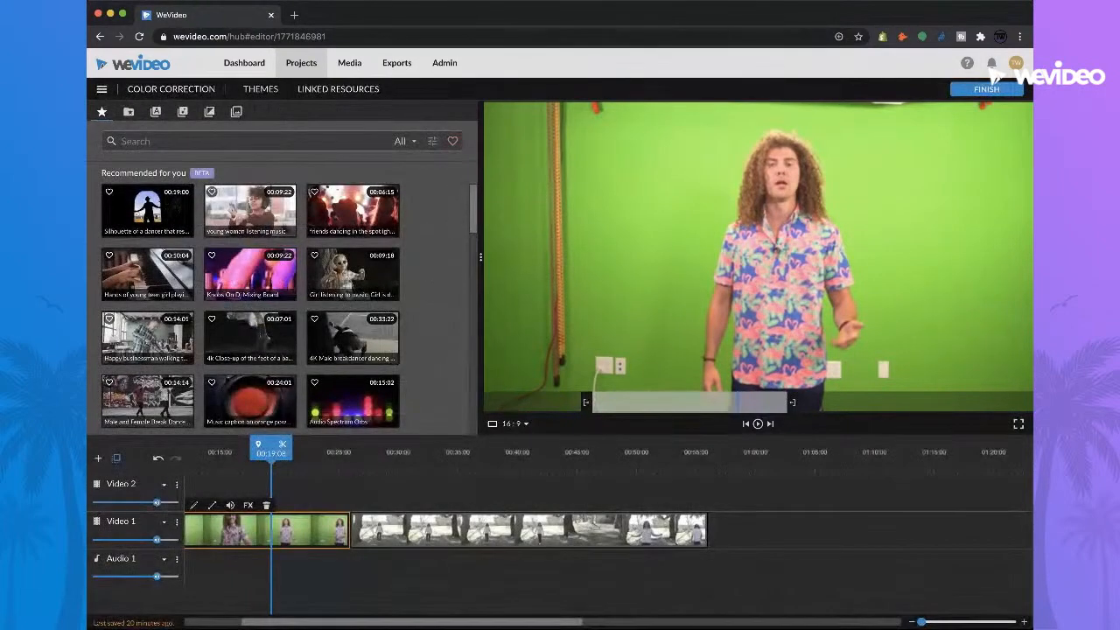
{"action": "left_click", "coordinate": [311, 453]}
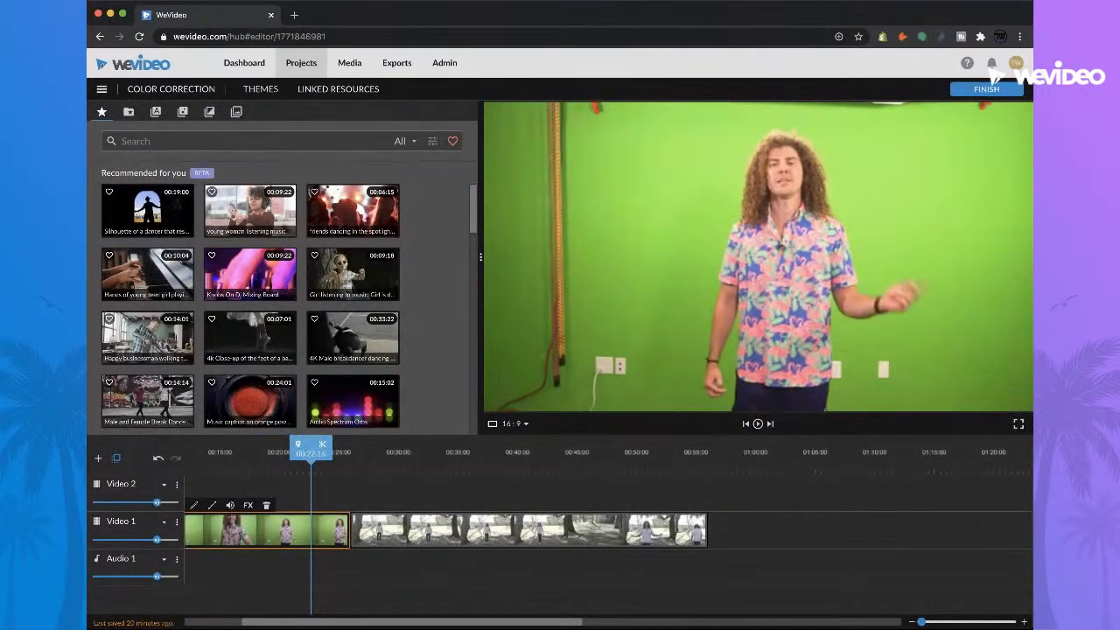
{"action": "left_click_drag", "start_coordinate": [311, 448], "coordinate": [344, 448]}
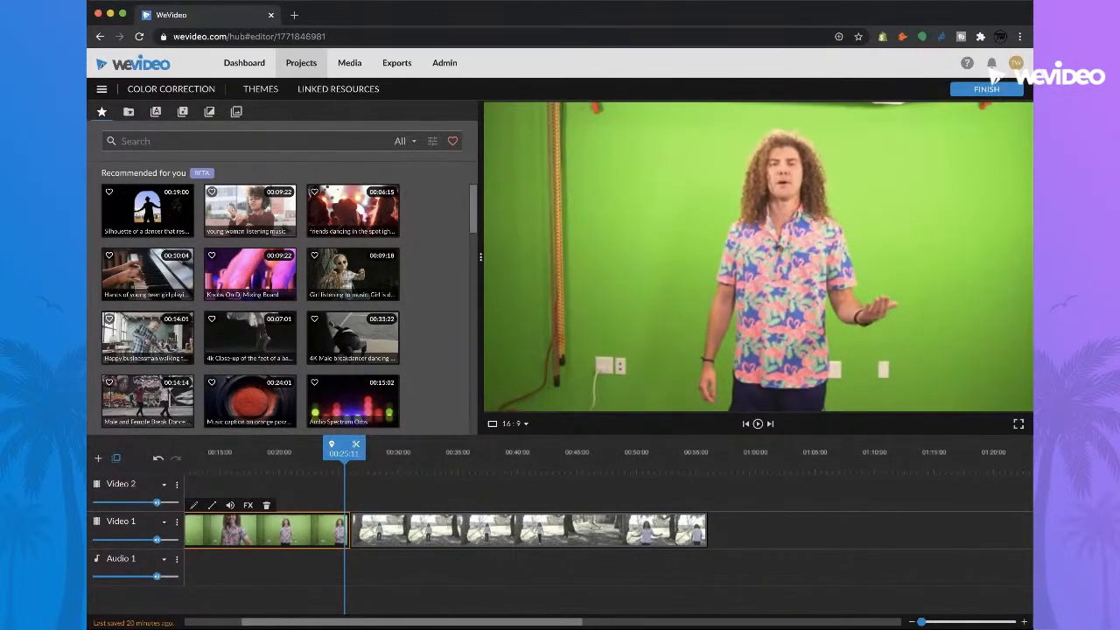
{"action": "left_click", "coordinate": [295, 455]}
Reopen the green-screen clip, try resetting the contrast and all color adjustments, and discard those changes.
{"action": "double_click", "coordinate": [295, 530]}
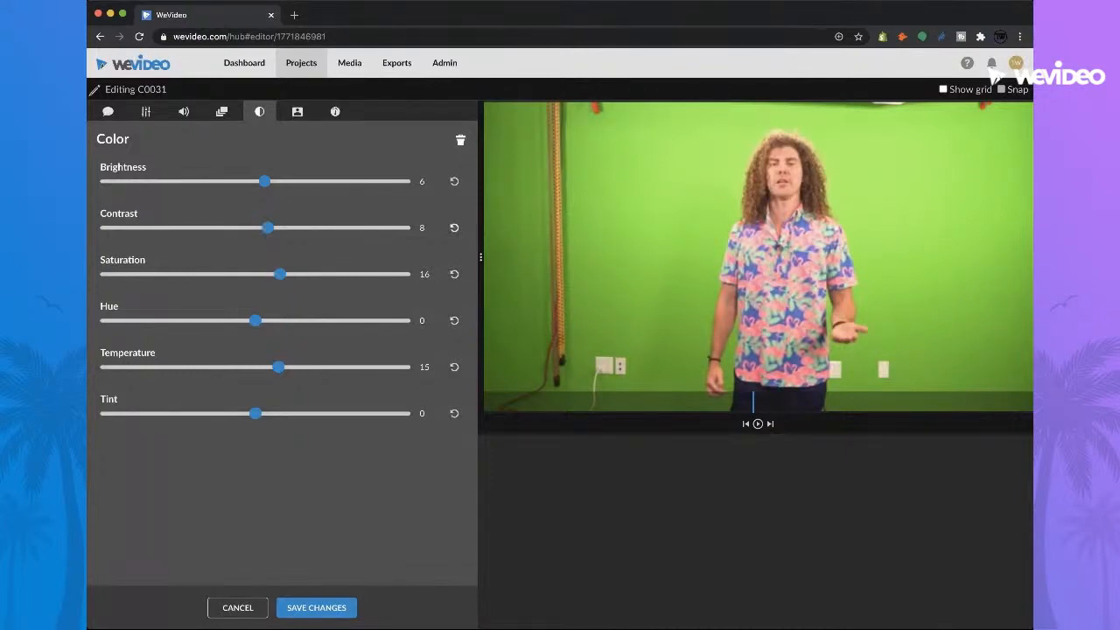
{"action": "left_click", "coordinate": [455, 228]}
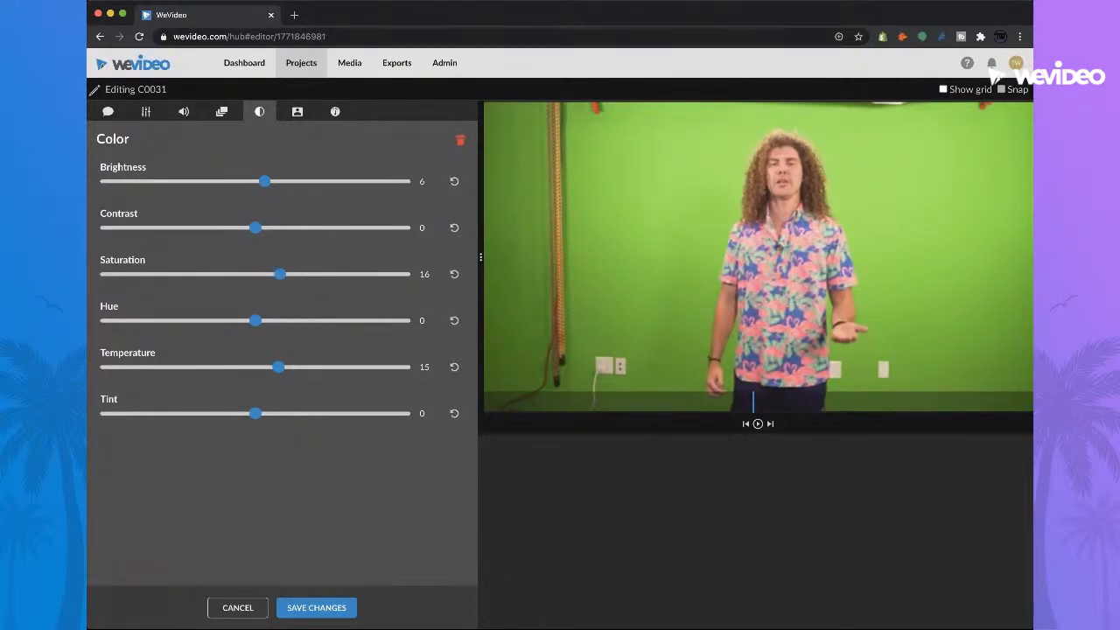
{"action": "left_click", "coordinate": [460, 140]}
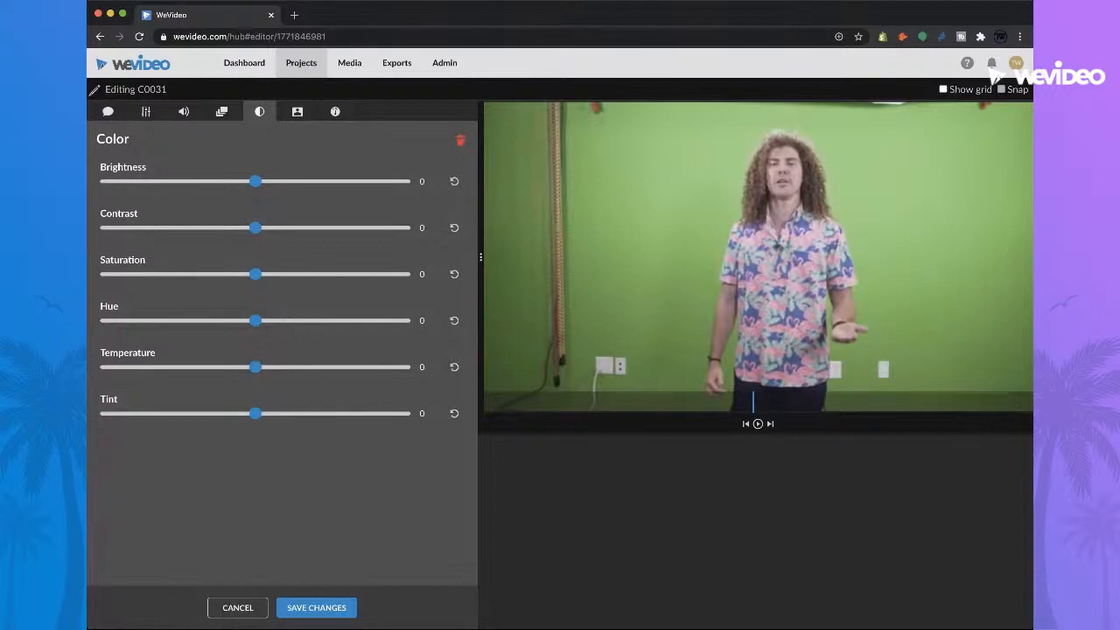
{"action": "left_click", "coordinate": [238, 607]}
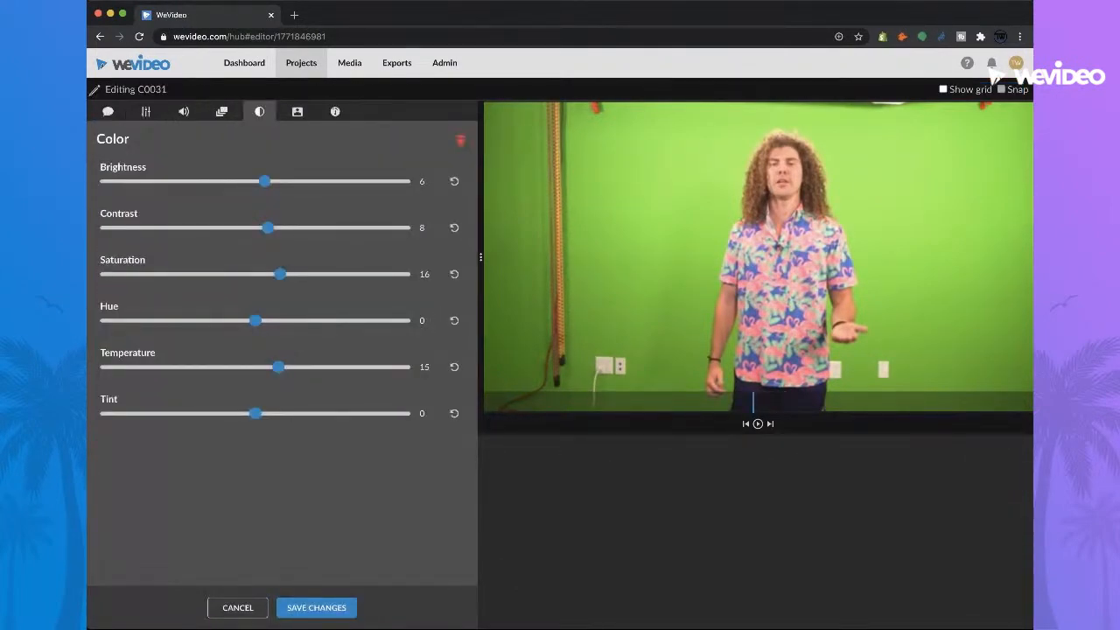
Try clearing all color adjustments on the green-screen clip, cancel the change, and preview the corrected clip.
{"action": "left_click", "coordinate": [461, 140]}
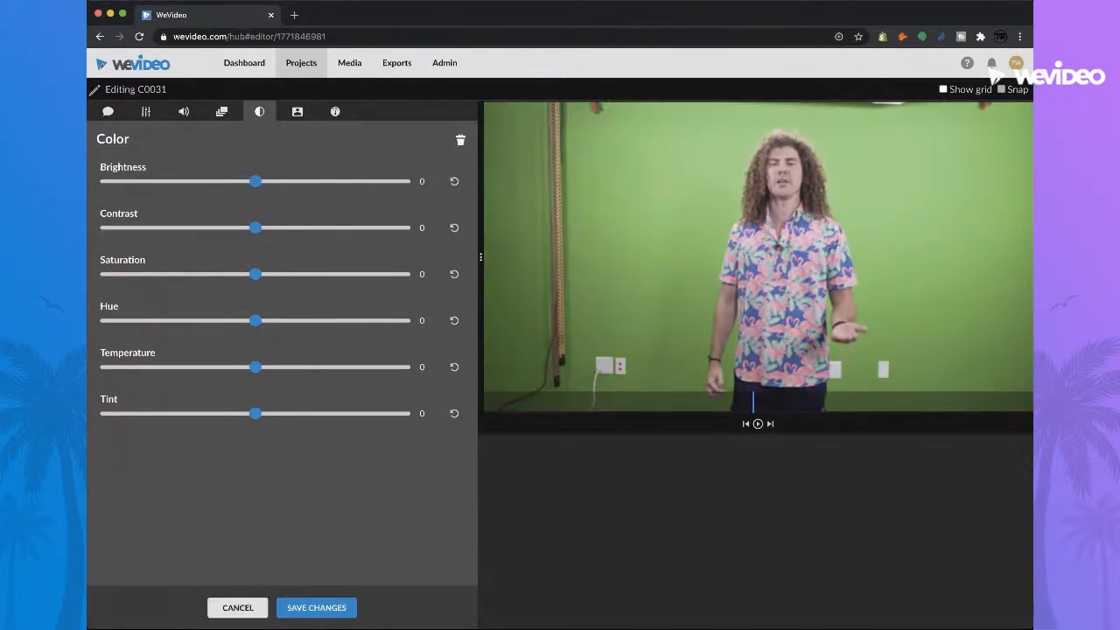
{"action": "left_click", "coordinate": [237, 607]}
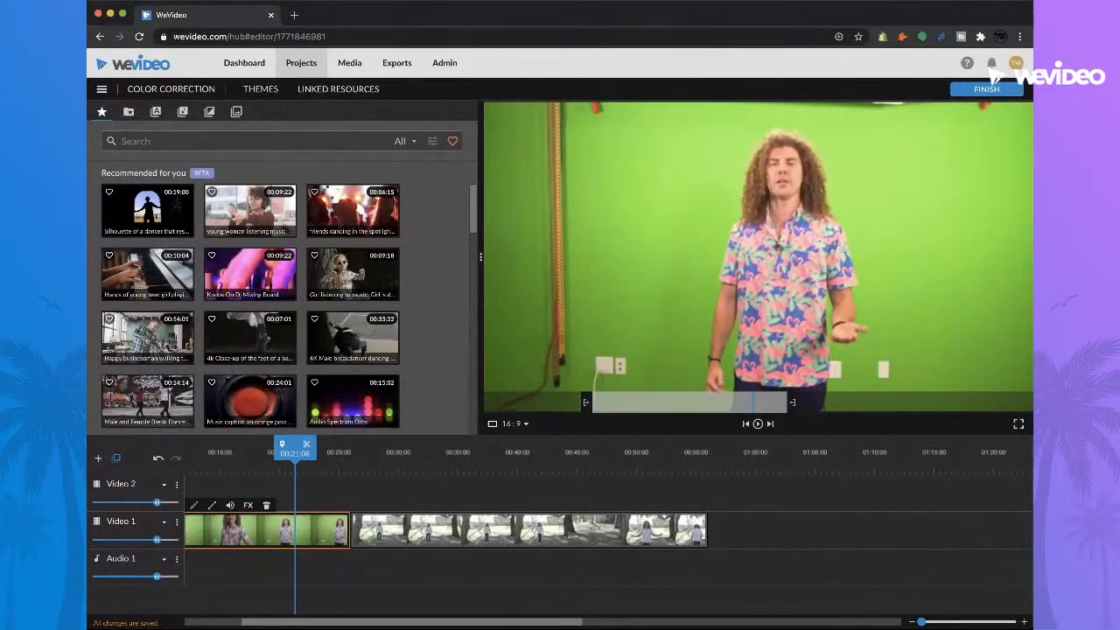
{"action": "mouse_move", "coordinate": [295, 452]}
{"action": "left_mouse_down"}
{"action": "mouse_move", "coordinate": [322, 453]}
{"action": "mouse_move", "coordinate": [281, 452]}
{"action": "left_mouse_up"}
{"action": "left_click", "coordinate": [320, 530]}
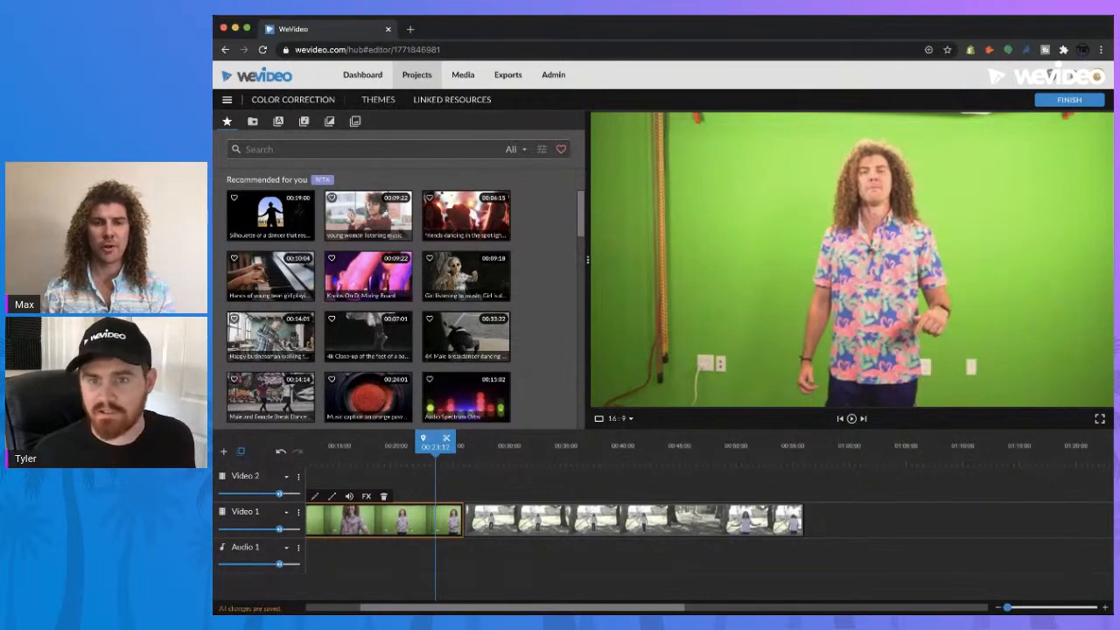
Open the outdoor clip MaxColorCorrectionClip for color editing, try brightness values of -15 and -100, and settle on -16.
{"action": "left_click", "coordinate": [592, 448]}
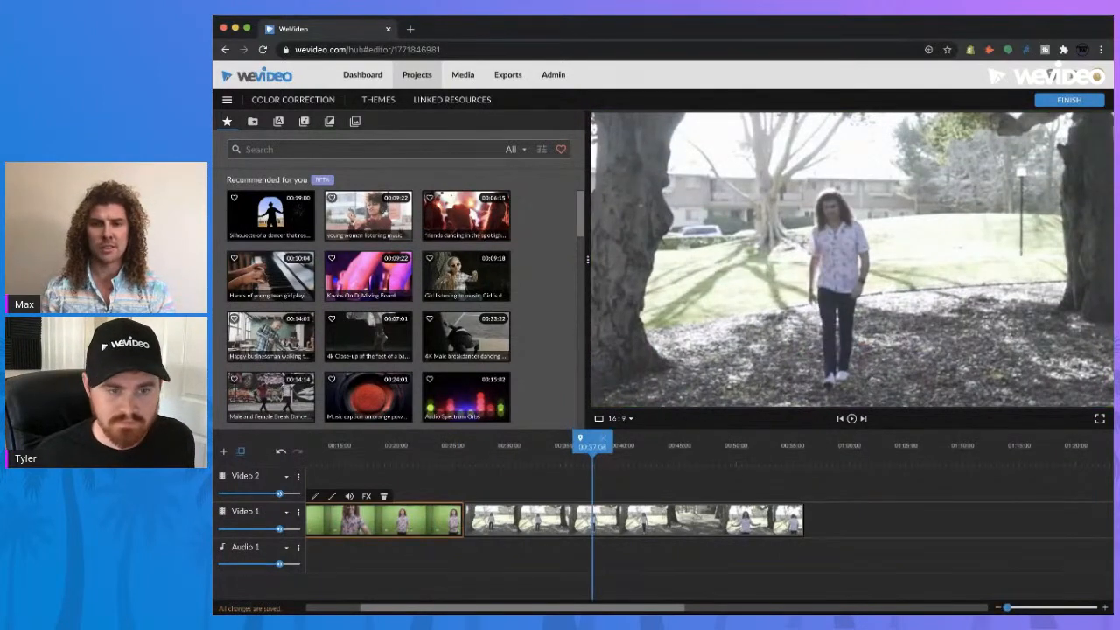
{"action": "left_click", "coordinate": [624, 448]}
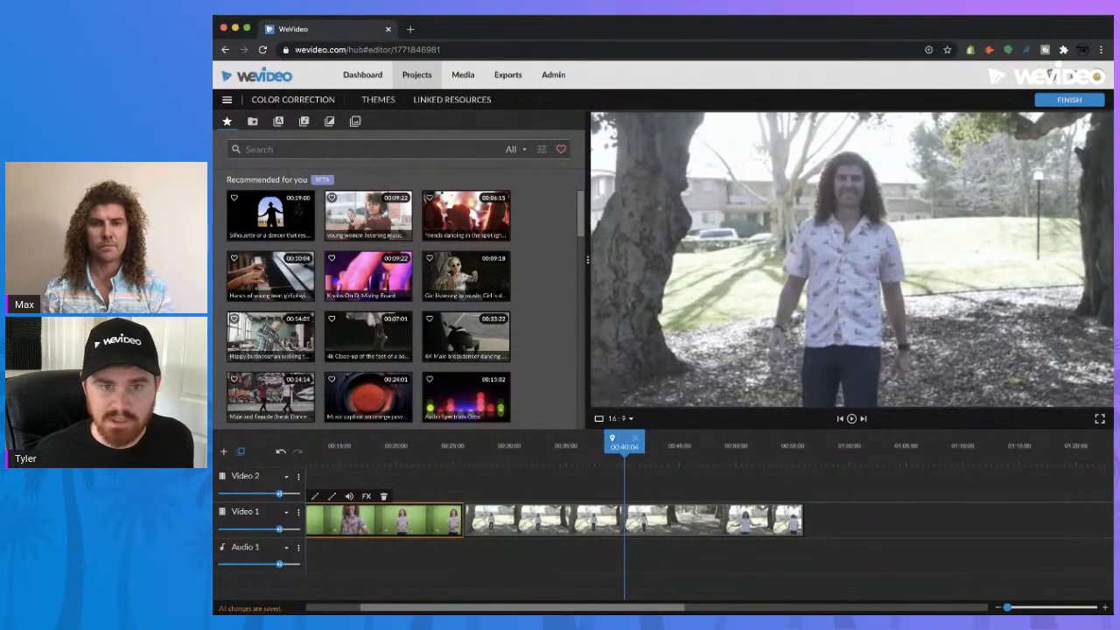
{"action": "double_click", "coordinate": [652, 518]}
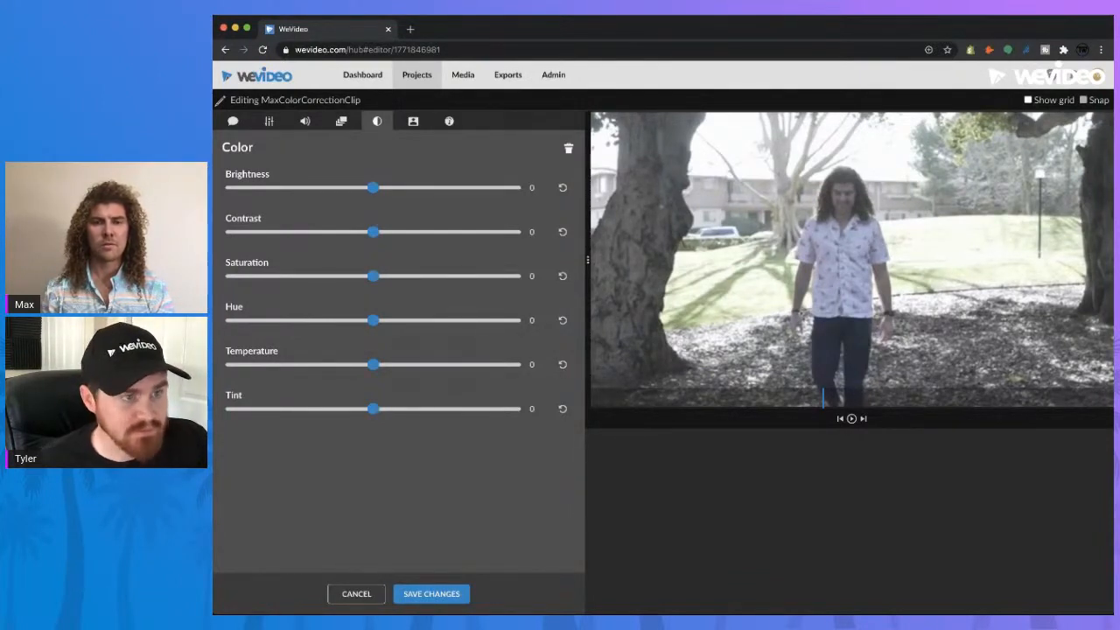
{"action": "left_click_drag", "start_coordinate": [374, 187], "coordinate": [356, 188]}
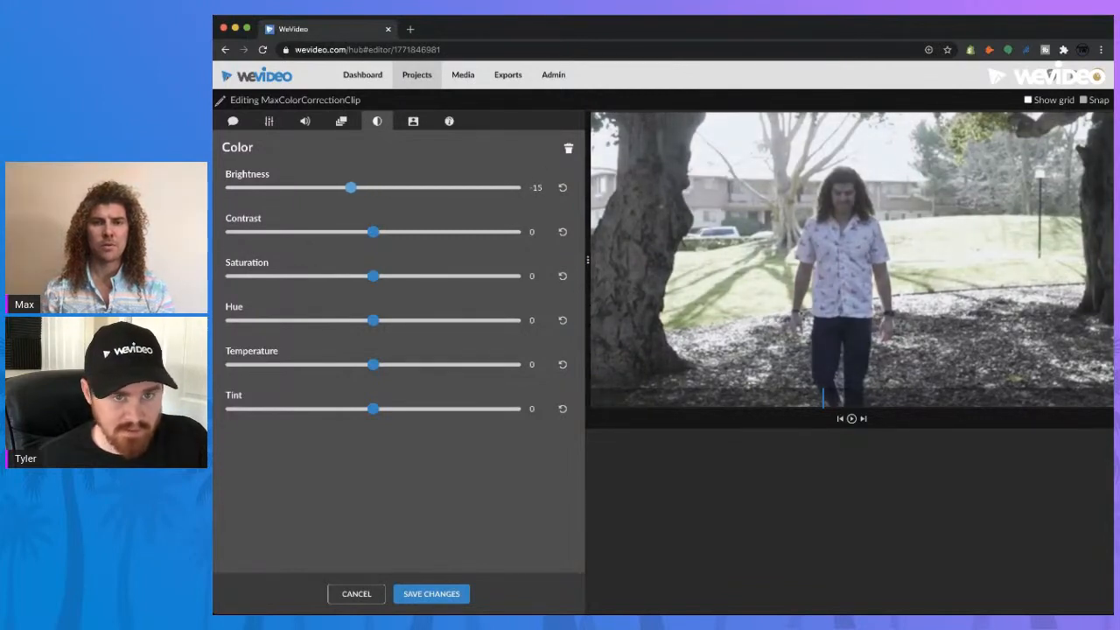
{"action": "left_click_drag", "start_coordinate": [351, 188], "coordinate": [226, 187]}
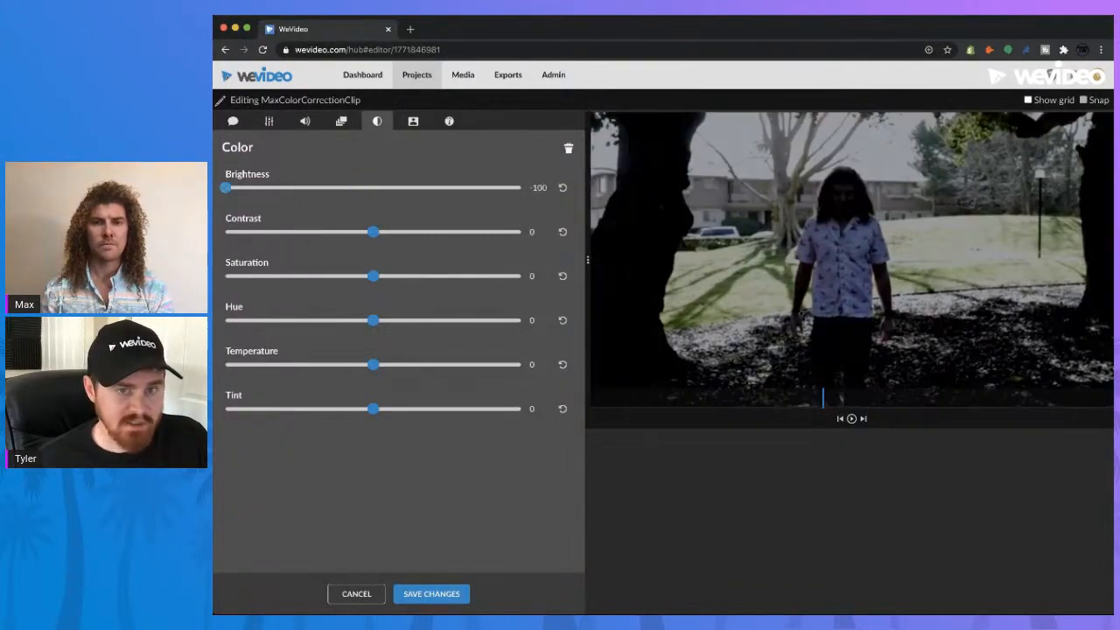
{"action": "left_click_drag", "start_coordinate": [226, 188], "coordinate": [350, 187]}
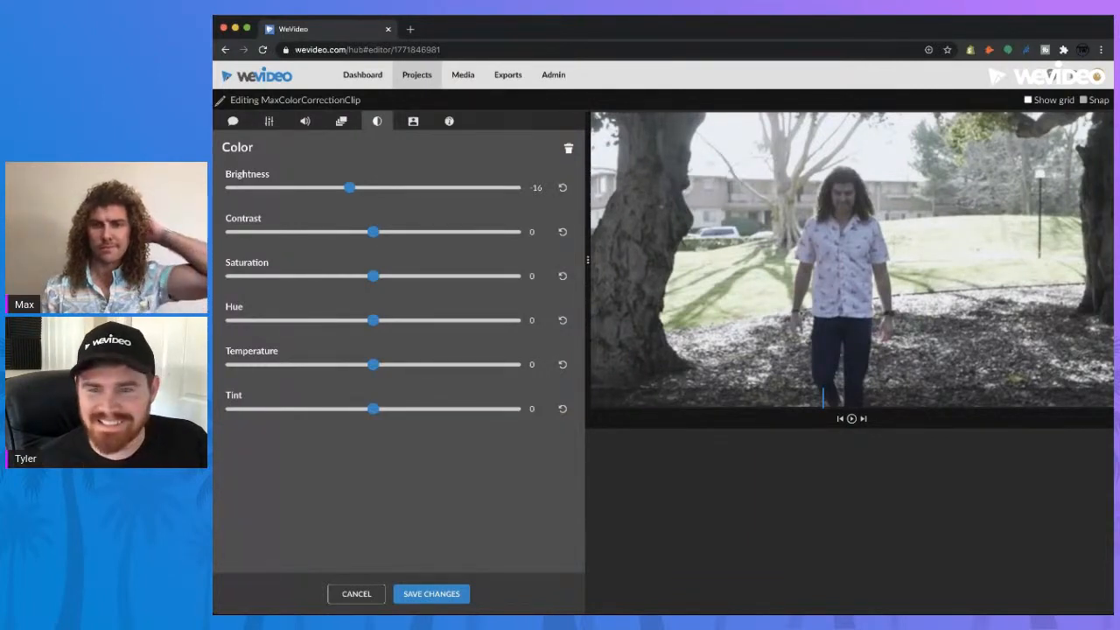
Set the outdoor clip's contrast to 11, saturation to 41 and temperature to 19, after trying a temperature of 30.
{"action": "left_click_drag", "start_coordinate": [373, 231], "coordinate": [388, 231]}
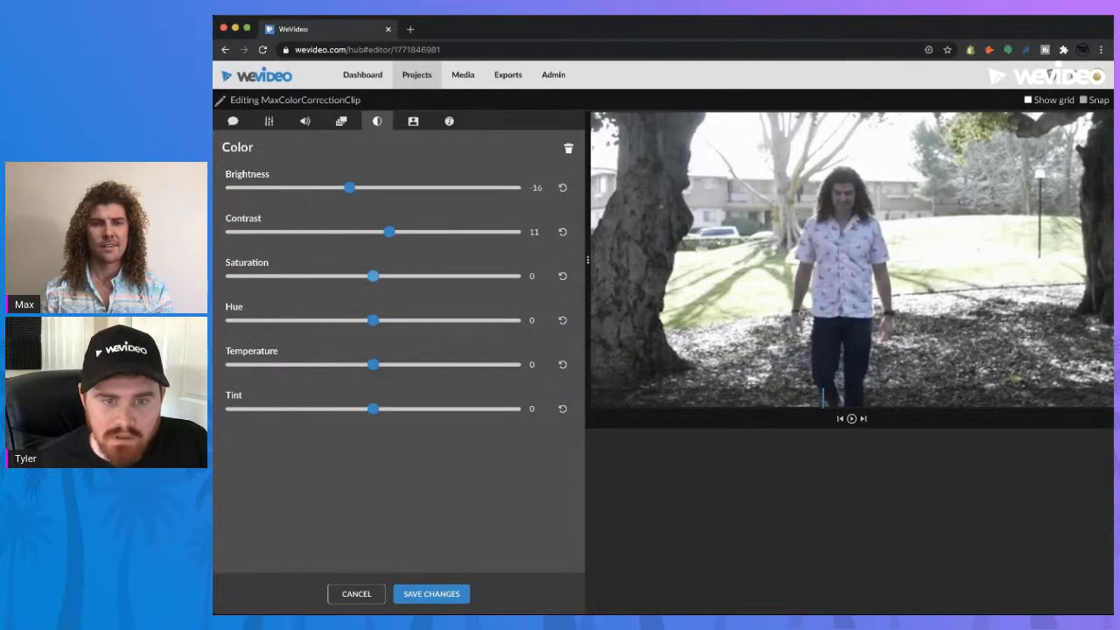
{"action": "left_click_drag", "start_coordinate": [374, 276], "coordinate": [434, 275]}
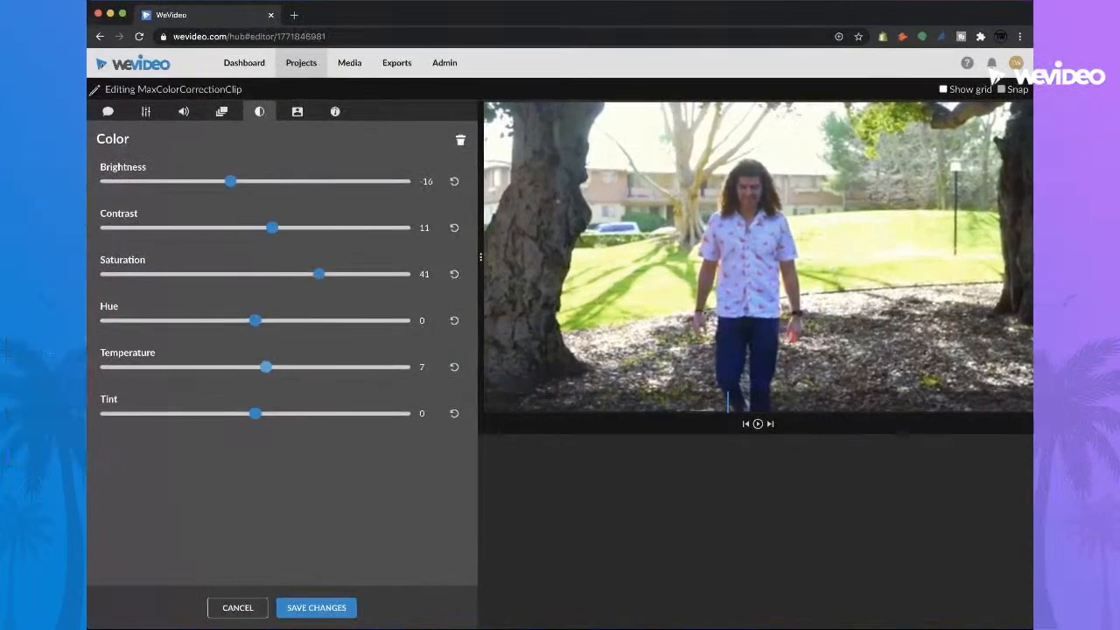
{"action": "left_click_drag", "start_coordinate": [274, 367], "coordinate": [302, 367]}
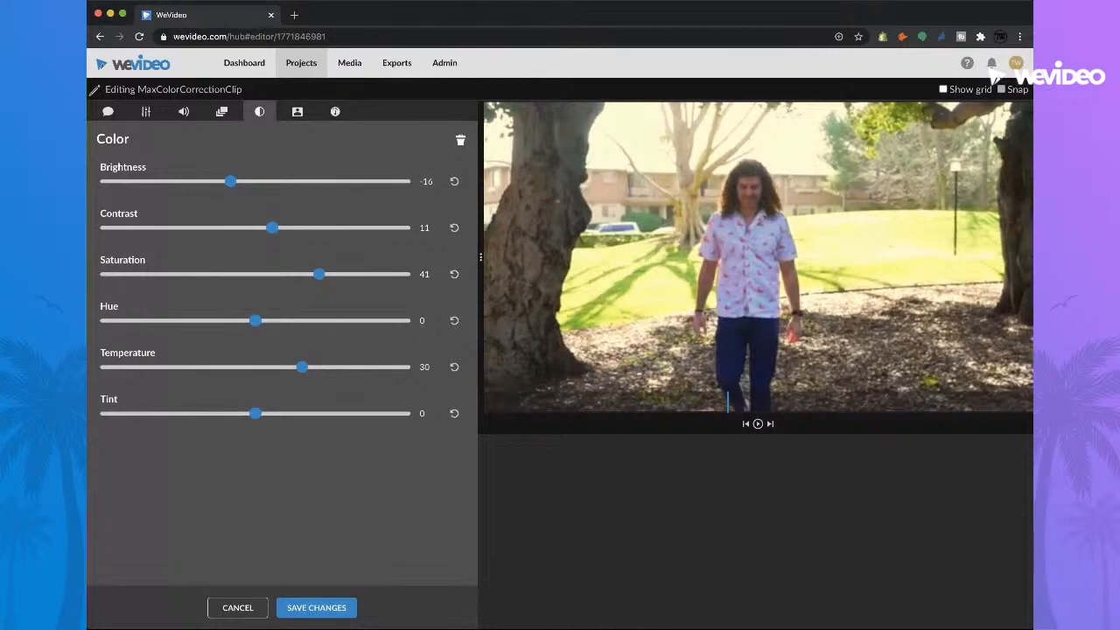
{"action": "mouse_move", "coordinate": [302, 367]}
{"action": "left_mouse_down"}
{"action": "mouse_move", "coordinate": [271, 366]}
{"action": "mouse_move", "coordinate": [294, 367]}
{"action": "mouse_move", "coordinate": [285, 366]}
{"action": "left_mouse_up"}
Set the outdoor clip's hue to -35 and tint to -8, and play back the result.
{"action": "left_click_drag", "start_coordinate": [254, 320], "coordinate": [225, 321]}
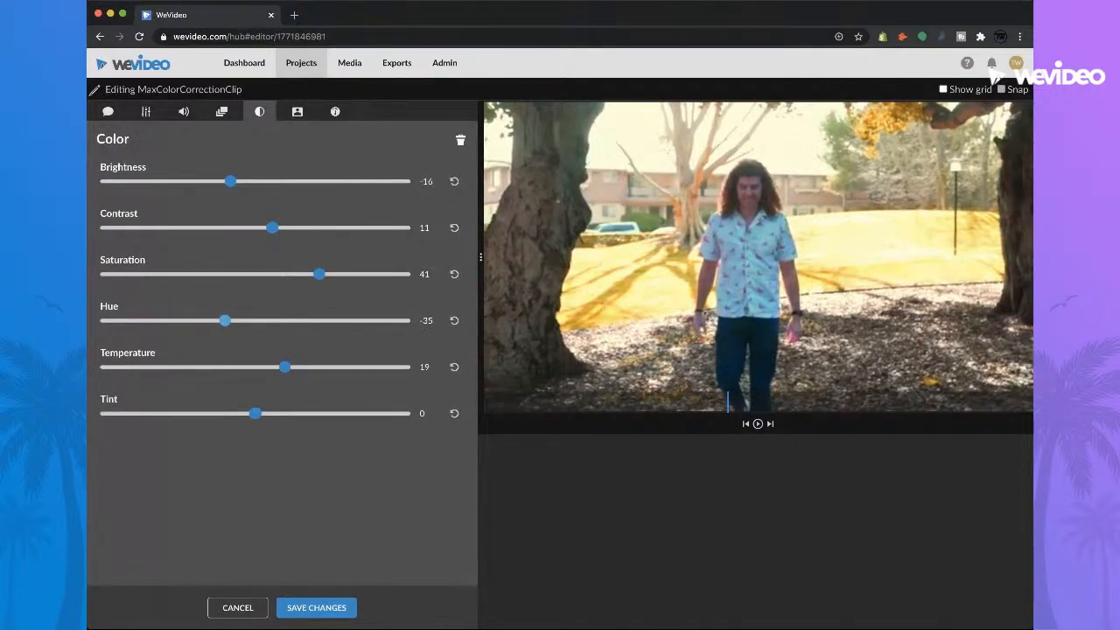
{"action": "left_click_drag", "start_coordinate": [255, 413], "coordinate": [237, 413]}
{"action": "mouse_move", "coordinate": [237, 413]}
{"action": "left_mouse_down"}
{"action": "mouse_move", "coordinate": [207, 413]}
{"action": "mouse_move", "coordinate": [282, 412]}
{"action": "mouse_move", "coordinate": [242, 413]}
{"action": "left_mouse_up"}
{"action": "key", "text": "space"}
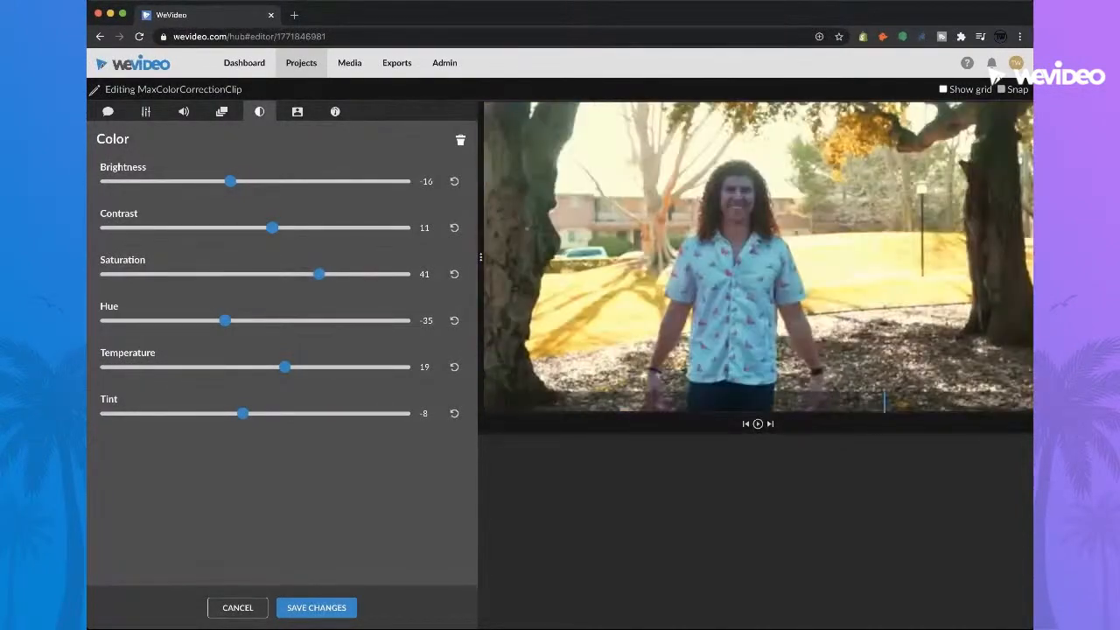
{"action": "key", "text": "space"}
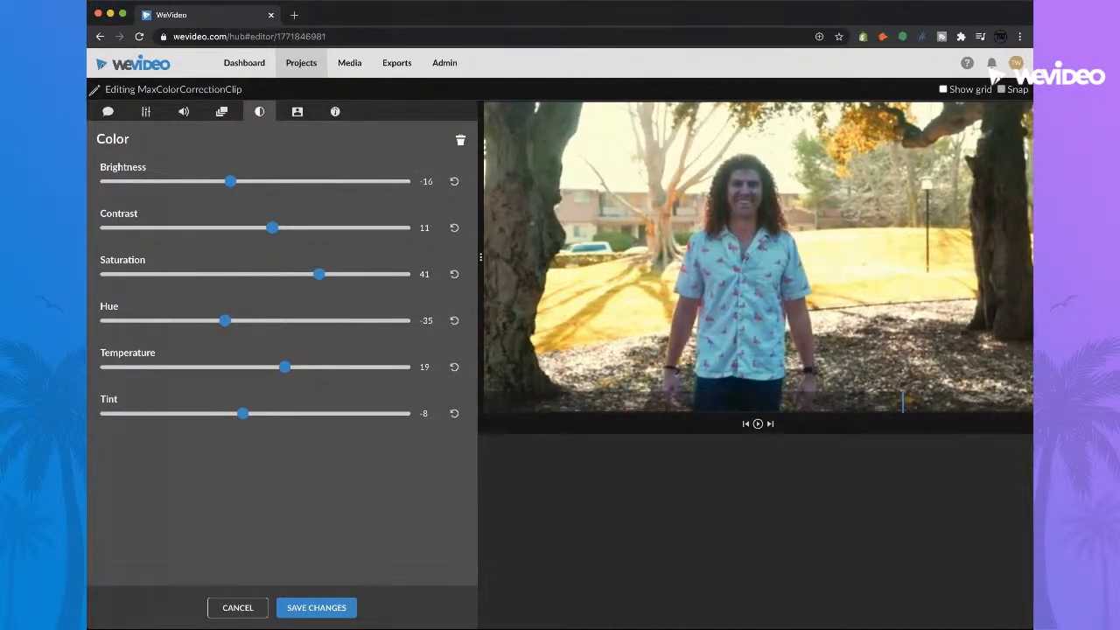
Change the outdoor clip's tint to 1 and hue to -29, and play the clip again.
{"action": "mouse_move", "coordinate": [243, 413]}
{"action": "left_mouse_down"}
{"action": "mouse_move", "coordinate": [219, 413]}
{"action": "mouse_move", "coordinate": [256, 412]}
{"action": "left_mouse_up"}
{"action": "mouse_move", "coordinate": [225, 320]}
{"action": "left_mouse_down"}
{"action": "mouse_move", "coordinate": [213, 320]}
{"action": "mouse_move", "coordinate": [243, 320]}
{"action": "mouse_move", "coordinate": [230, 321]}
{"action": "left_mouse_up"}
{"action": "mouse_move", "coordinate": [284, 367]}
{"action": "left_mouse_down"}
{"action": "mouse_move", "coordinate": [256, 367]}
{"action": "mouse_move", "coordinate": [284, 367]}
{"action": "left_mouse_up"}
{"action": "key", "text": "space"}
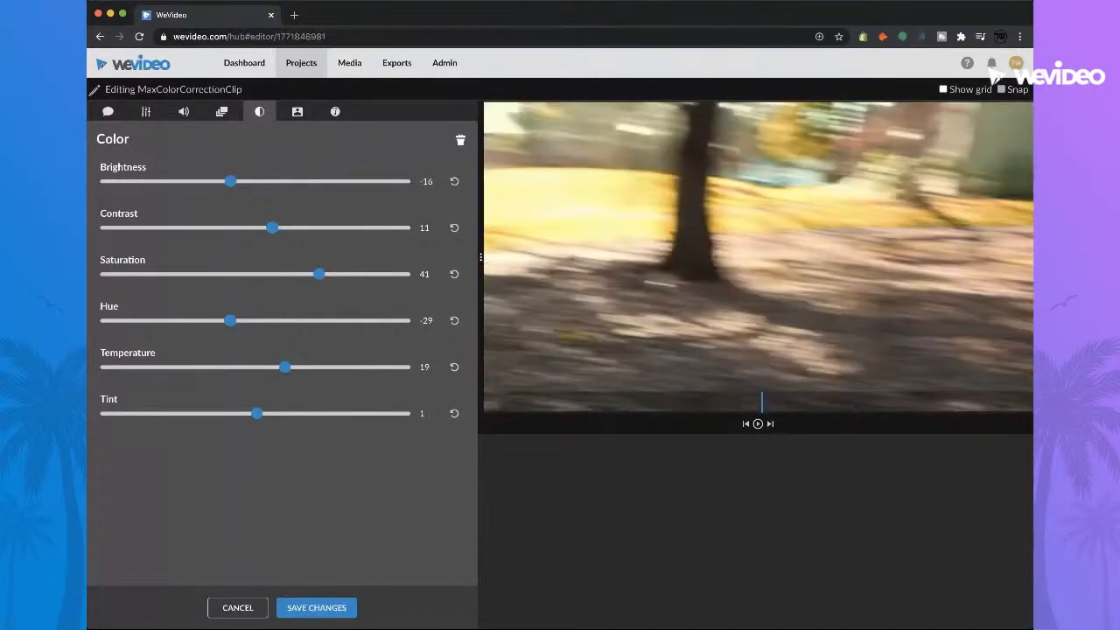
{"action": "key", "text": "space"}
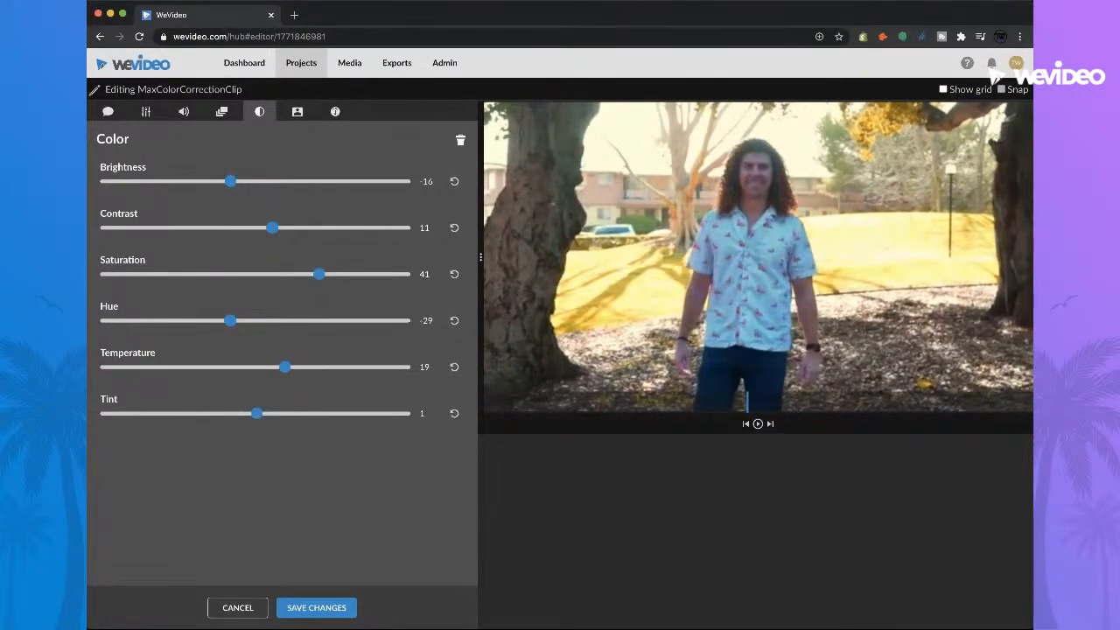
Clear all color adjustments on the outdoor clip, leave its editor without saving, and return the playhead to the green-screen clip at 00:20:03.
{"action": "left_click", "coordinate": [461, 140]}
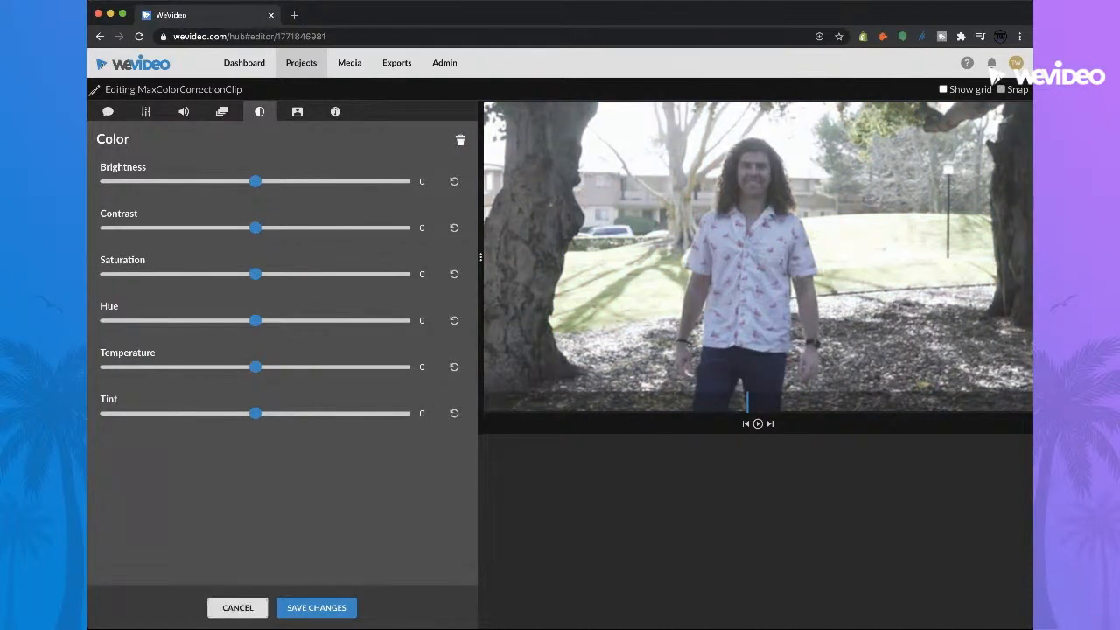
{"action": "left_click", "coordinate": [237, 607]}
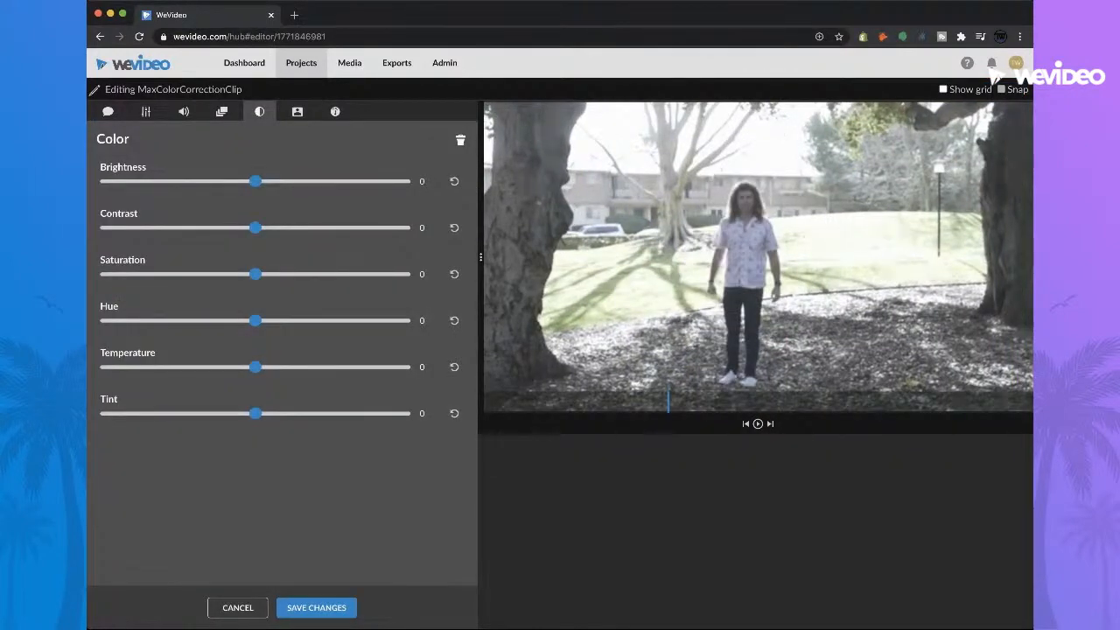
{"action": "left_click", "coordinate": [238, 607]}
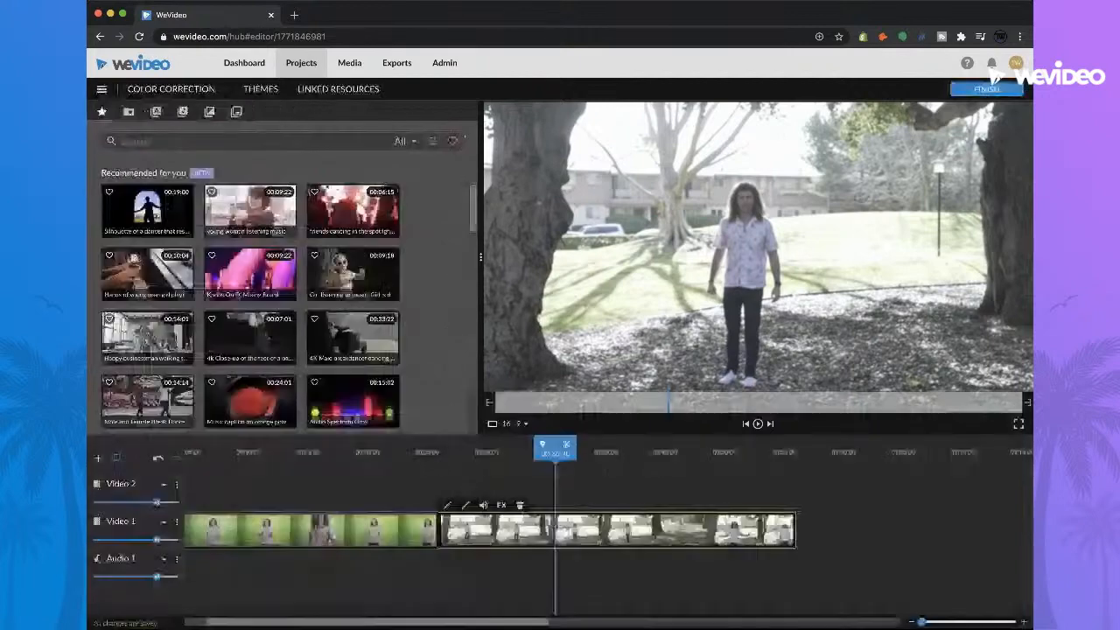
{"action": "left_click_drag", "start_coordinate": [556, 452], "coordinate": [369, 452]}
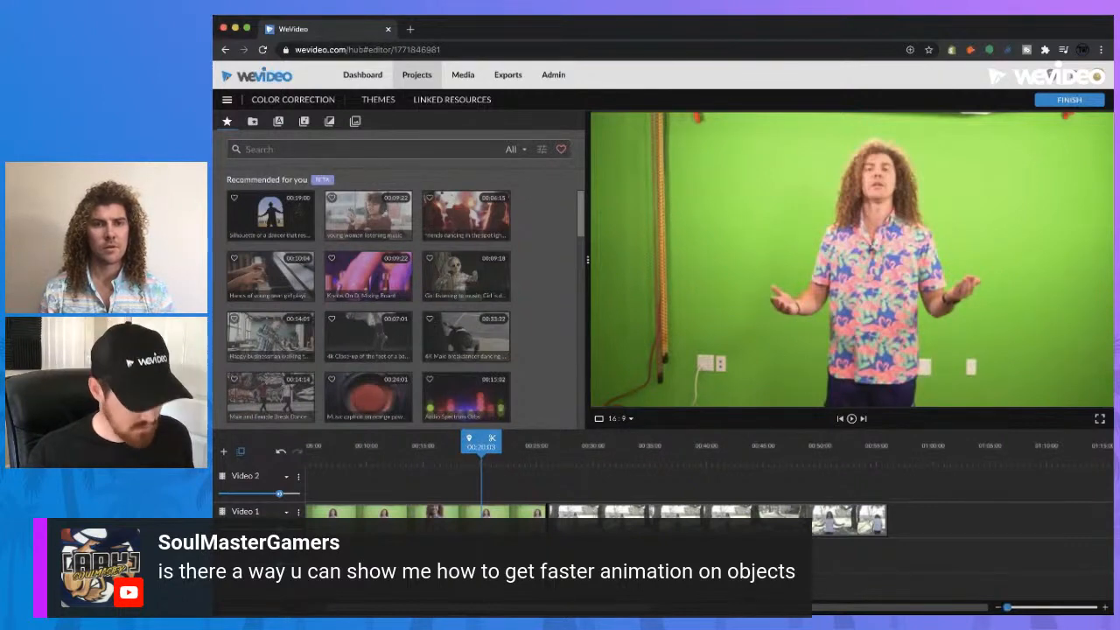
Search the media library for "Logo", limit the results to images, and preview the green building logo.
{"action": "type", "text": "Logo"}
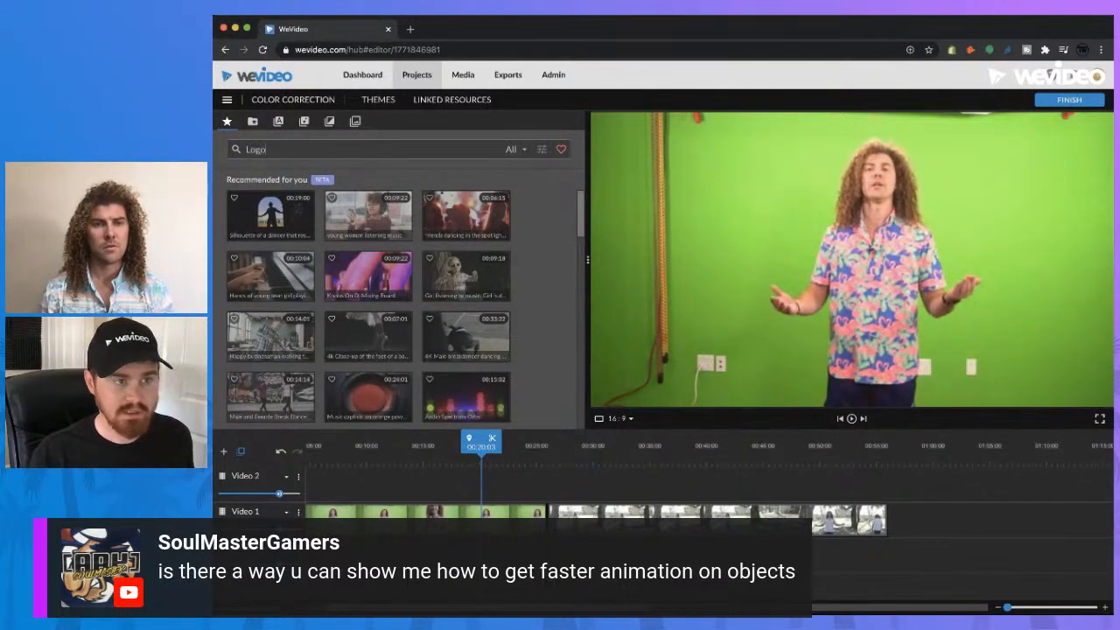
{"action": "key", "text": "Return"}
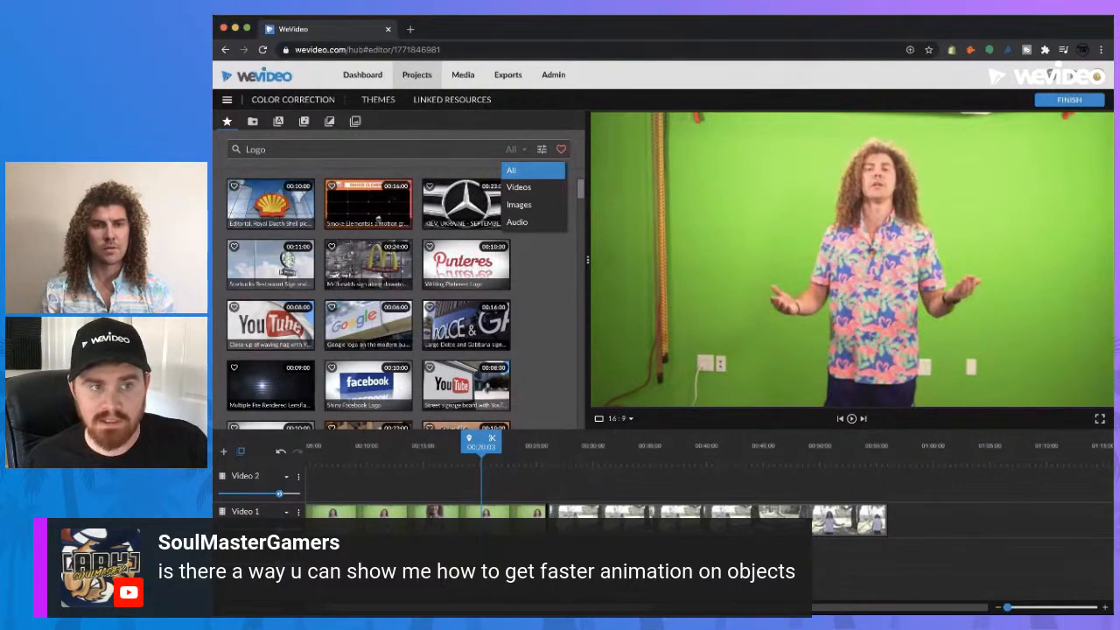
{"action": "left_click", "coordinate": [525, 171]}
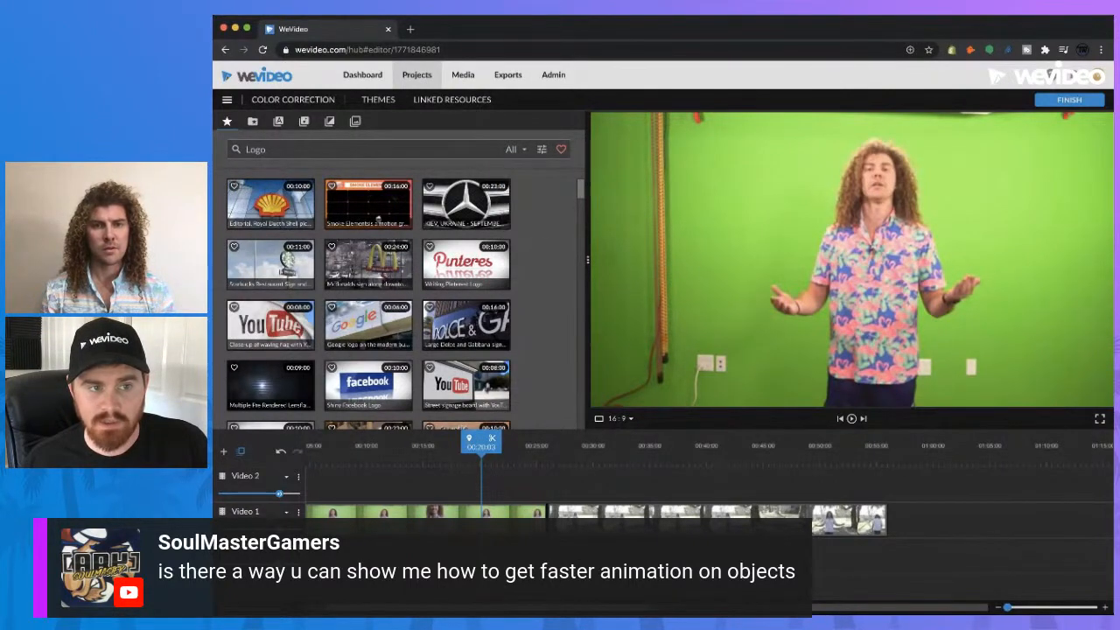
{"action": "left_click", "coordinate": [516, 150]}
{"action": "left_click", "coordinate": [516, 150]}
{"action": "left_click", "coordinate": [541, 150]}
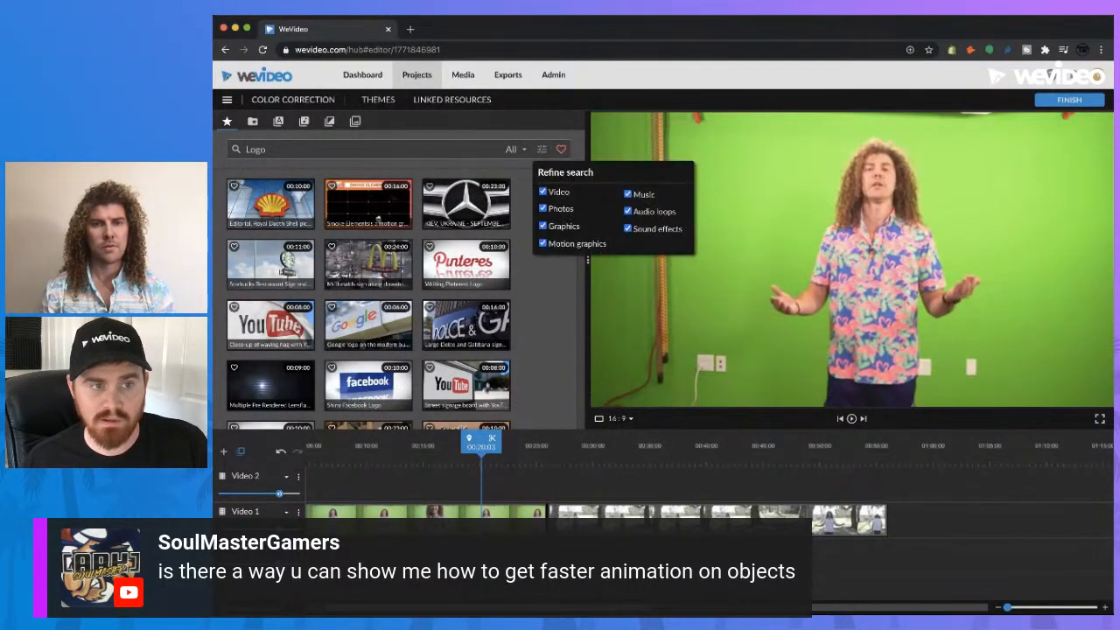
{"action": "left_click", "coordinate": [515, 150]}
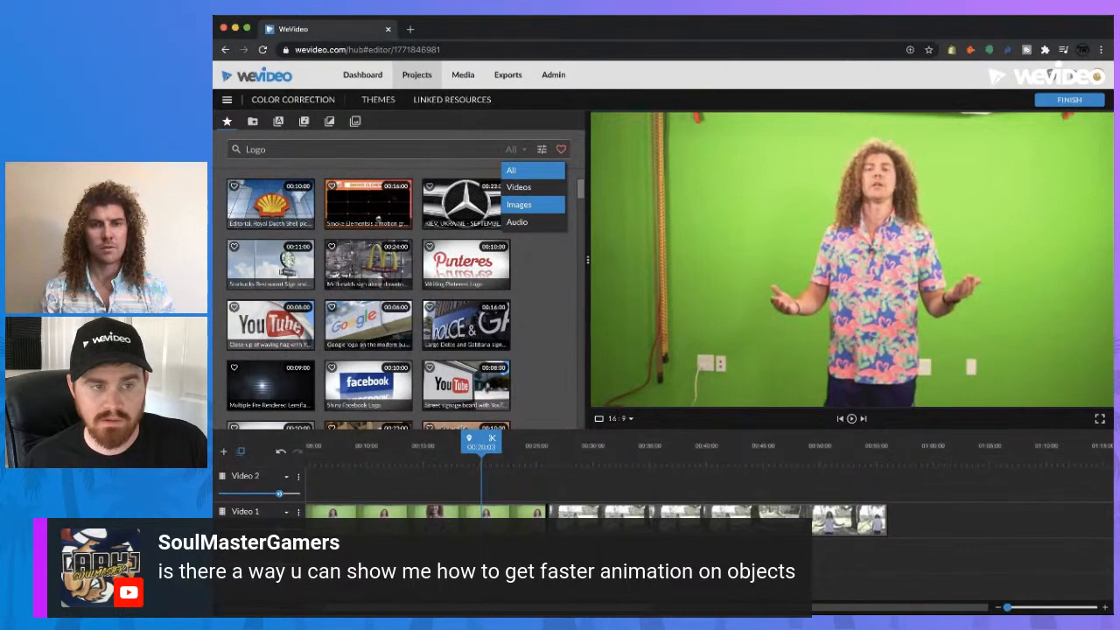
{"action": "left_click", "coordinate": [518, 205]}
{"action": "left_click", "coordinate": [467, 203]}
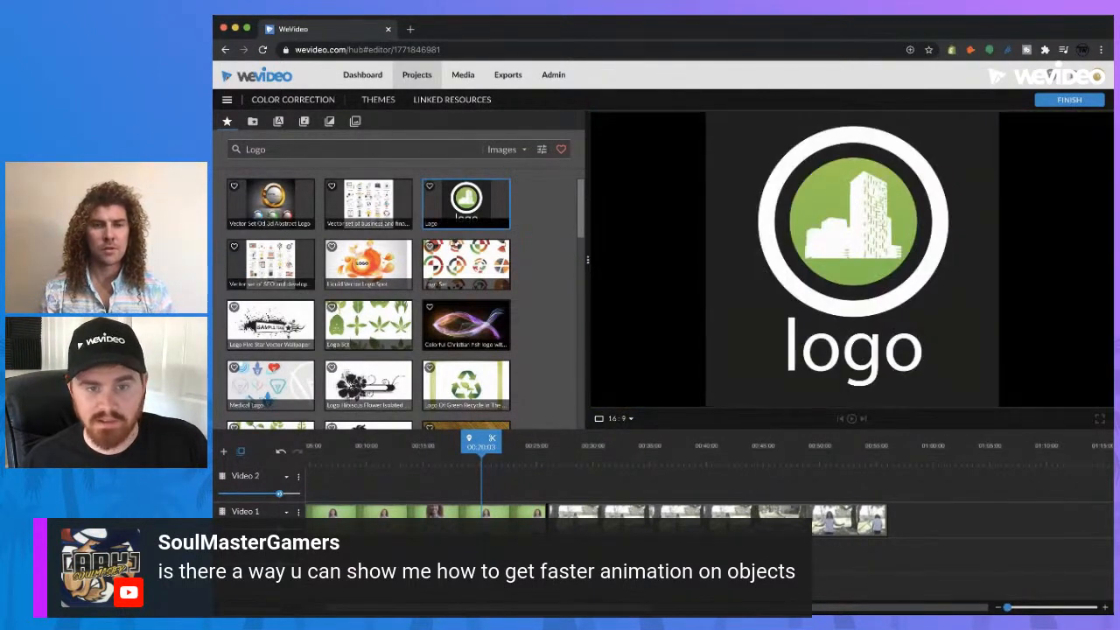
Browse the logo images for alternatives and try the search "Logo png".
{"action": "scroll", "coordinate": [368, 302], "scroll_direction": "down", "scroll_amount": 2}
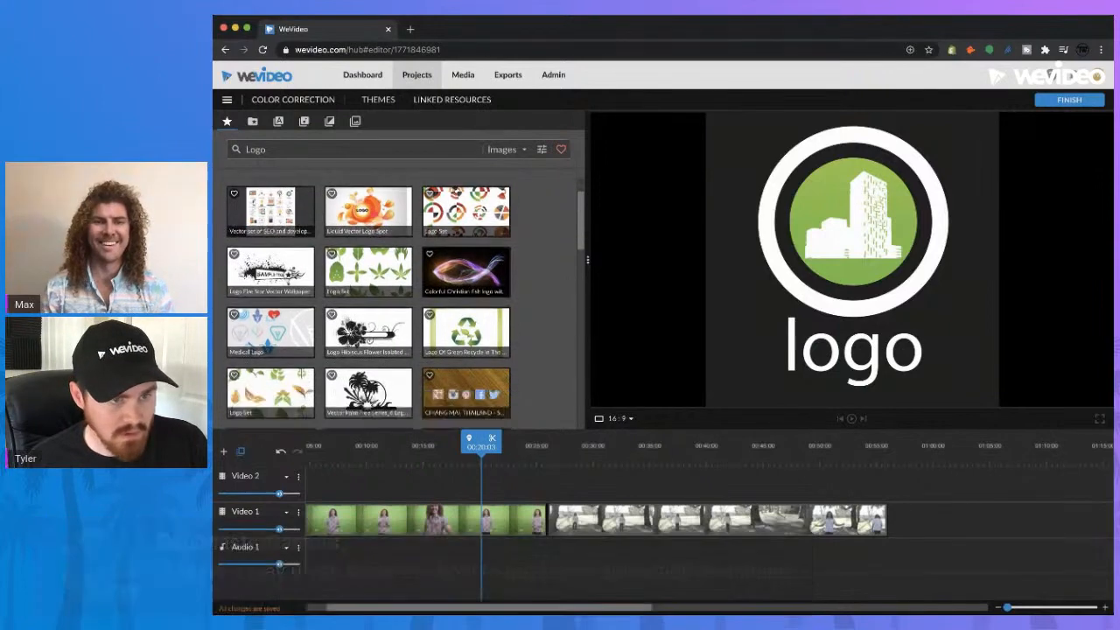
{"action": "scroll", "coordinate": [368, 302], "scroll_direction": "down", "scroll_amount": 3}
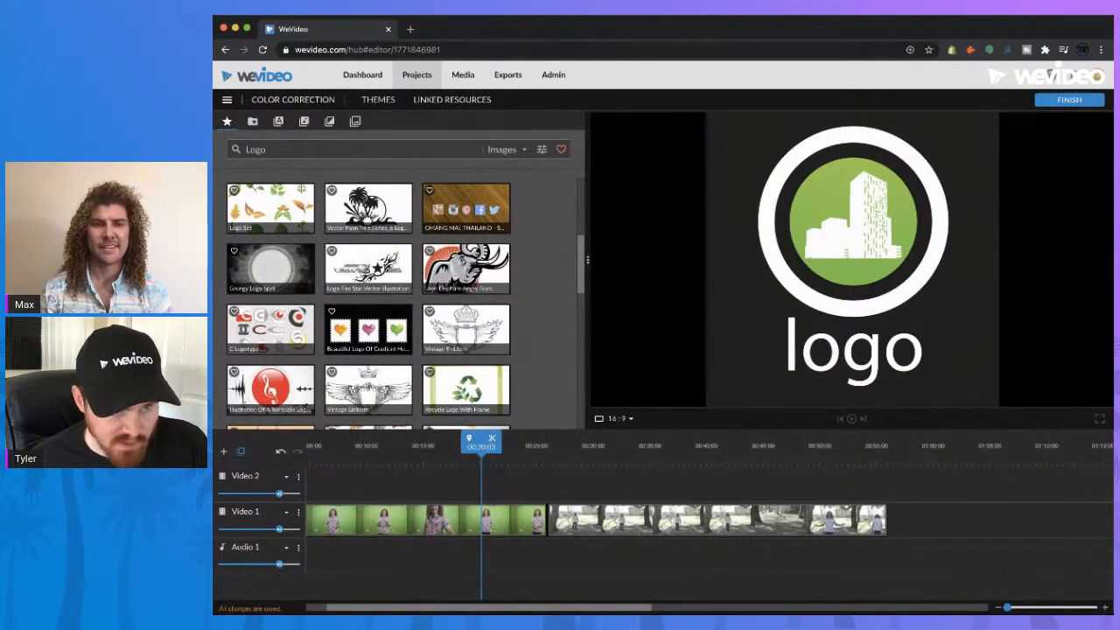
{"action": "scroll", "coordinate": [403, 304], "scroll_direction": "down", "scroll_amount": 4}
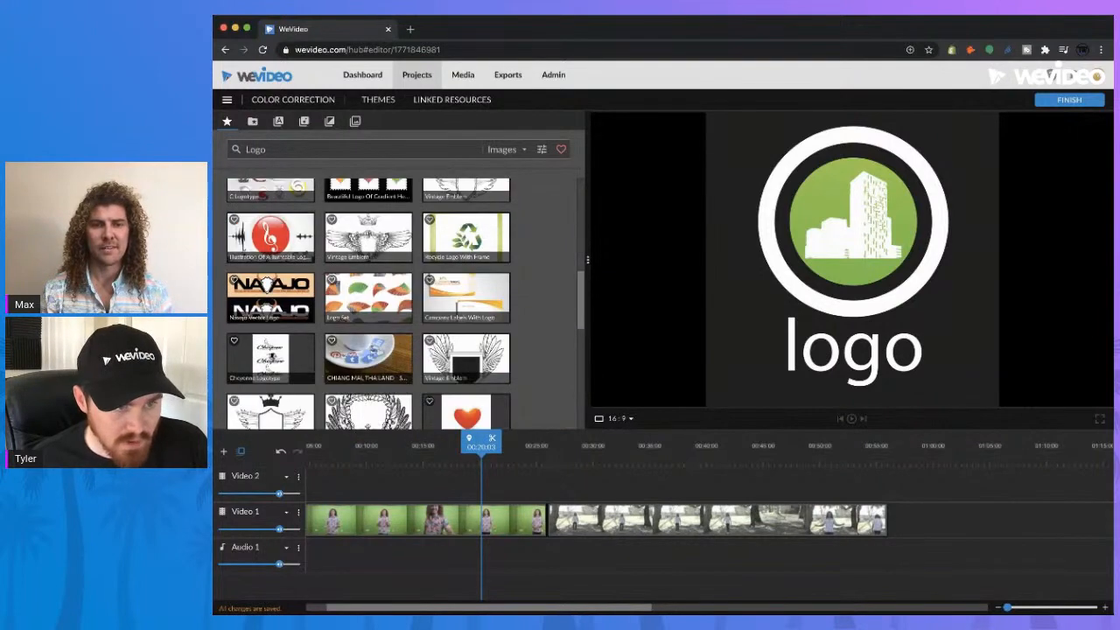
{"action": "scroll", "coordinate": [402, 303], "scroll_direction": "down", "scroll_amount": 10}
{"action": "scroll", "coordinate": [403, 304], "scroll_direction": "down", "scroll_amount": 6}
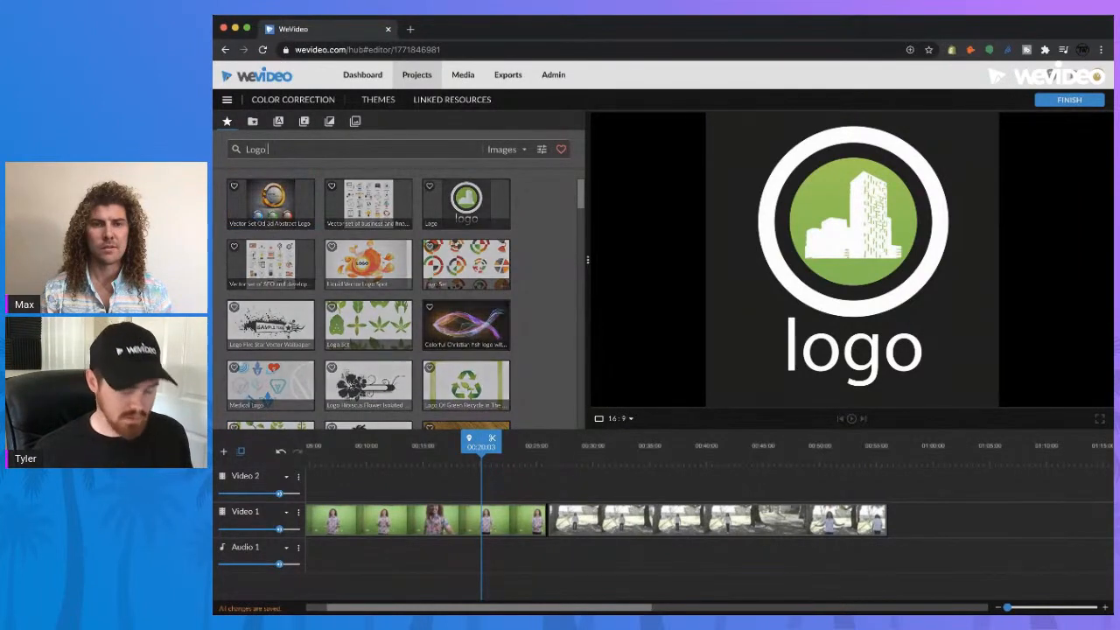
{"action": "type", "text": "png"}
{"action": "key", "text": "Return"}
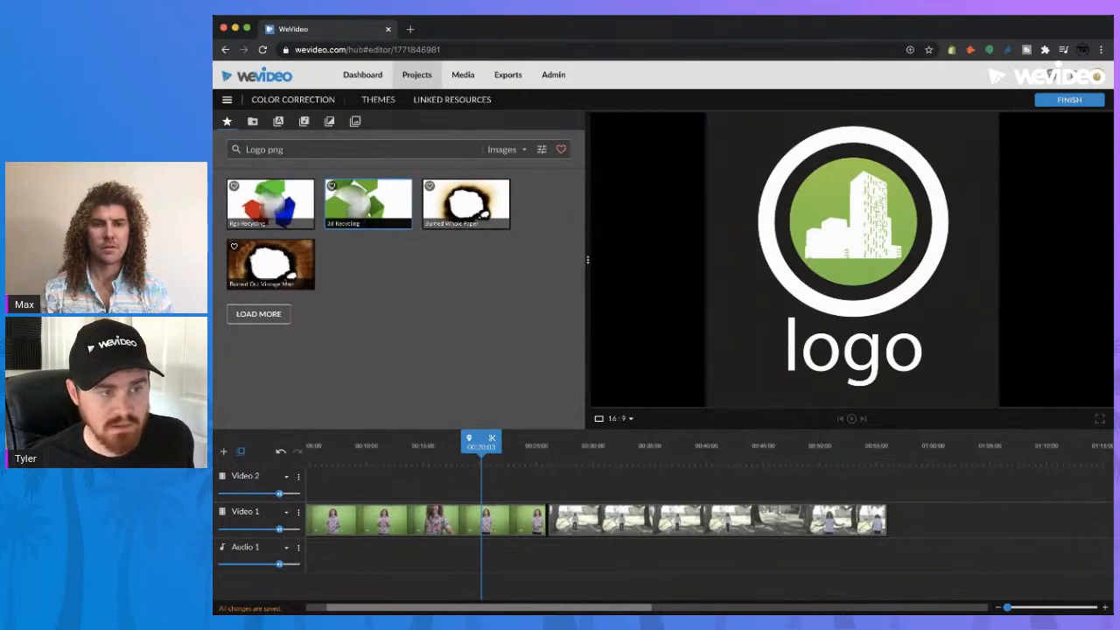
Restore the search to "Logo" and place the green building logo on the Video 2 track above the end of the outdoor clip.
{"action": "double_click", "coordinate": [276, 150]}
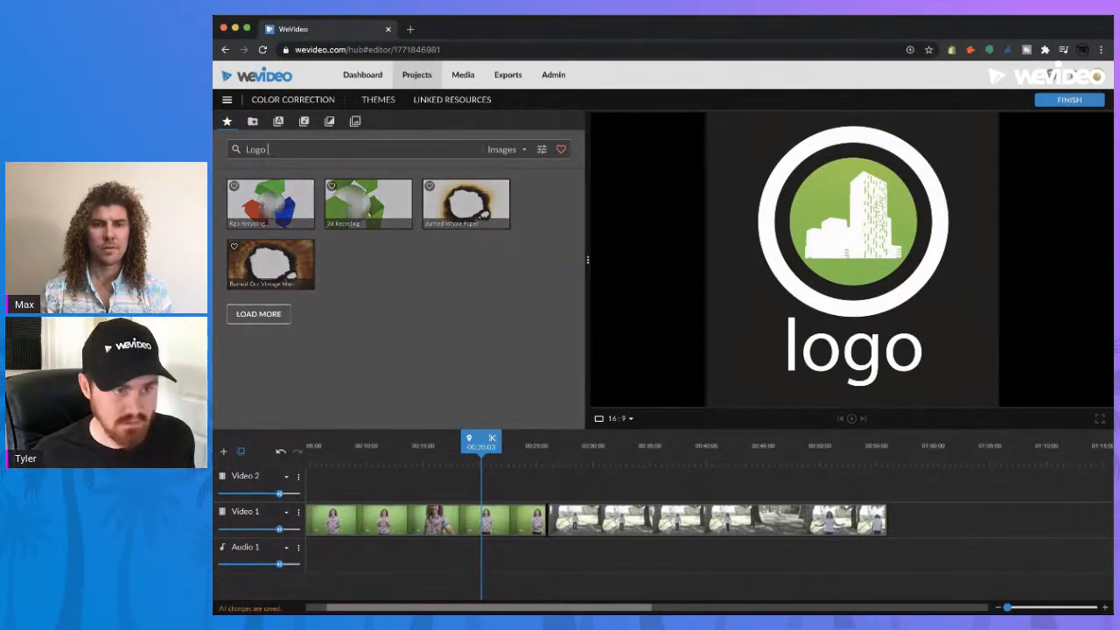
{"action": "key", "text": "BackSpace"}
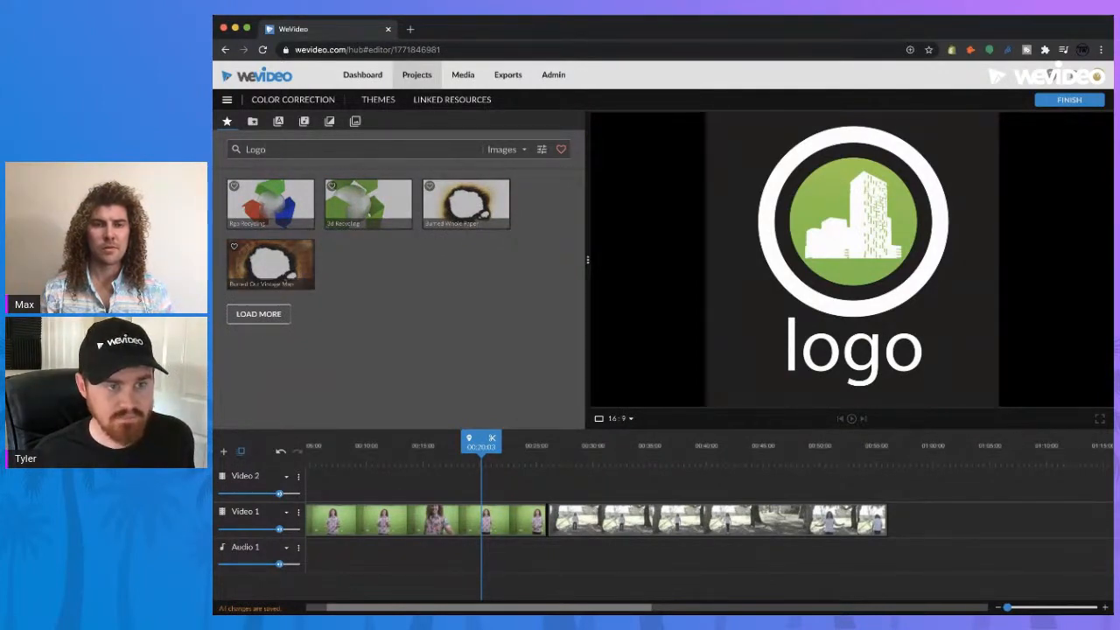
{"action": "key", "text": "Return"}
{"action": "left_click_drag", "start_coordinate": [466, 203], "coordinate": [857, 483]}
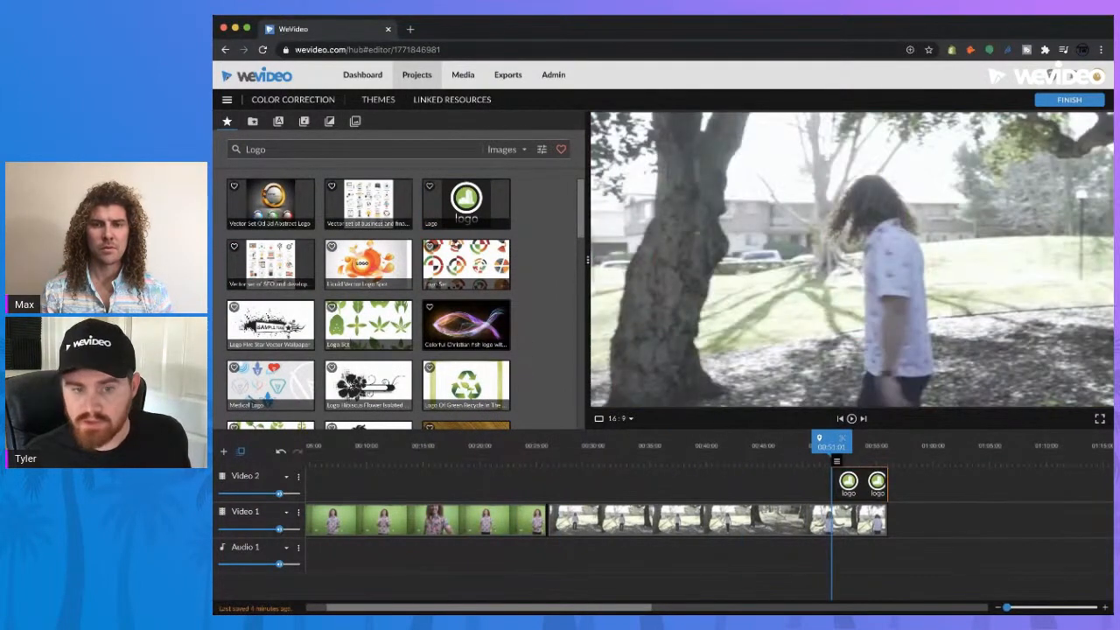
Move the logo clip on Video 2 past the end of the outdoor clip and open its animation settings.
{"action": "left_click_drag", "start_coordinate": [858, 483], "coordinate": [937, 483]}
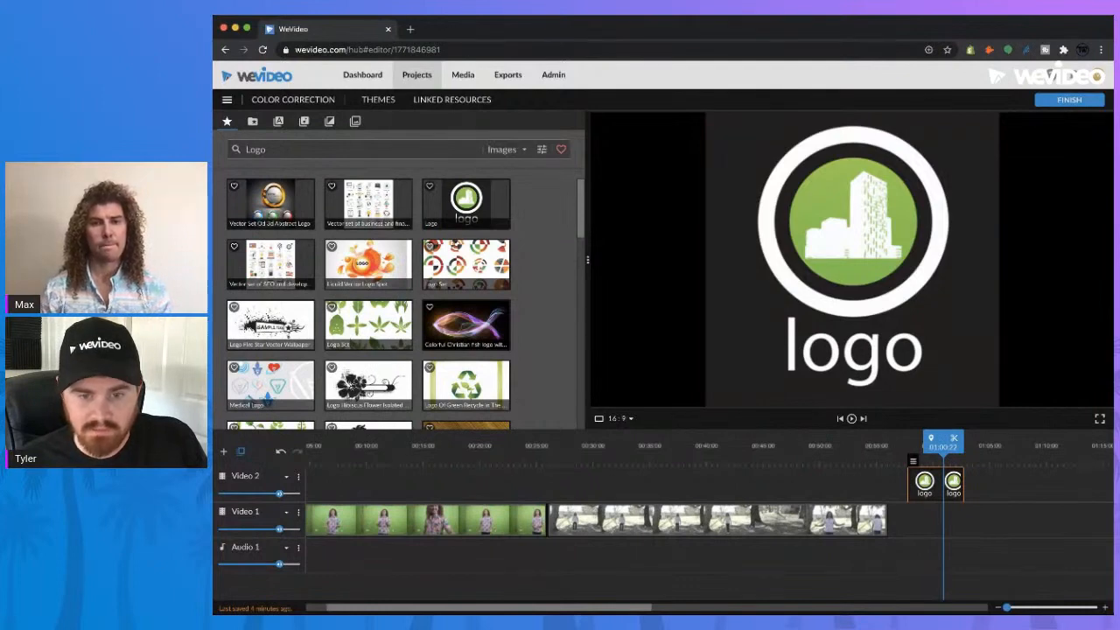
{"action": "key", "text": "shift+Right"}
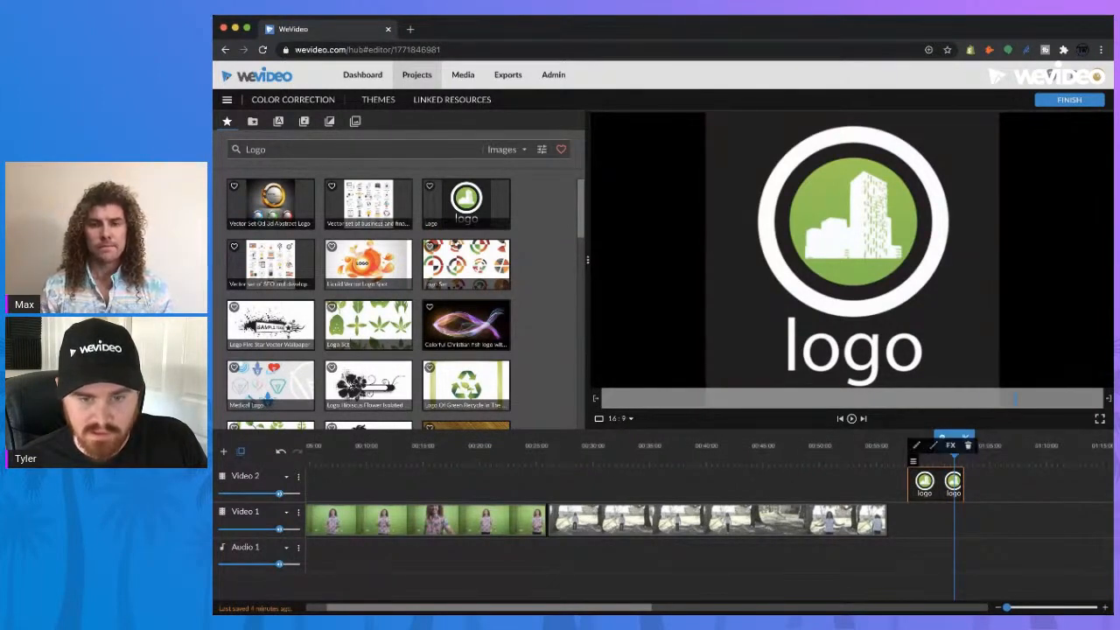
{"action": "left_click", "coordinate": [916, 445]}
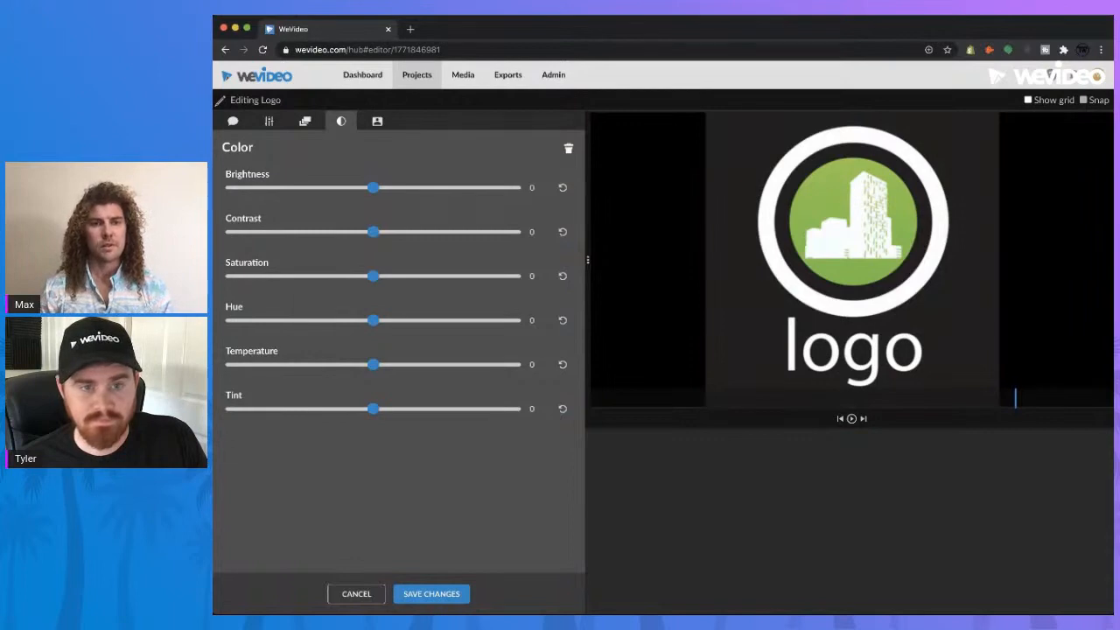
{"action": "left_click", "coordinate": [304, 122]}
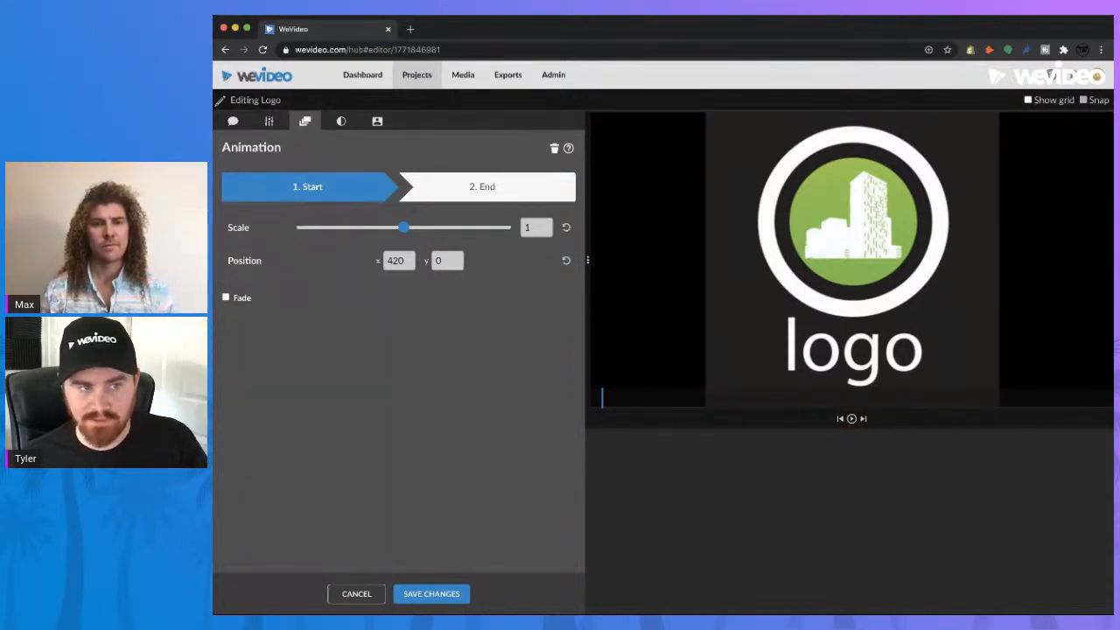
Set the logo animation's start to scale 0.01 at position x 181, y 182, with Fade enabled.
{"action": "left_click_drag", "start_coordinate": [403, 227], "coordinate": [327, 228]}
{"action": "left_click_drag", "start_coordinate": [852, 259], "coordinate": [641, 163]}
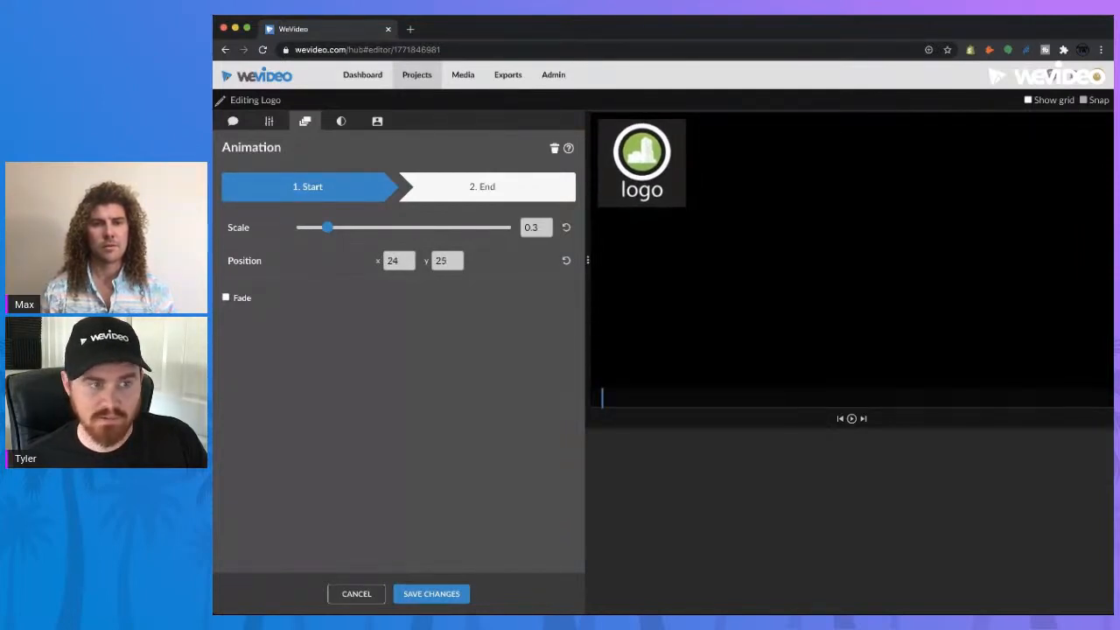
{"action": "left_click_drag", "start_coordinate": [327, 226], "coordinate": [297, 227]}
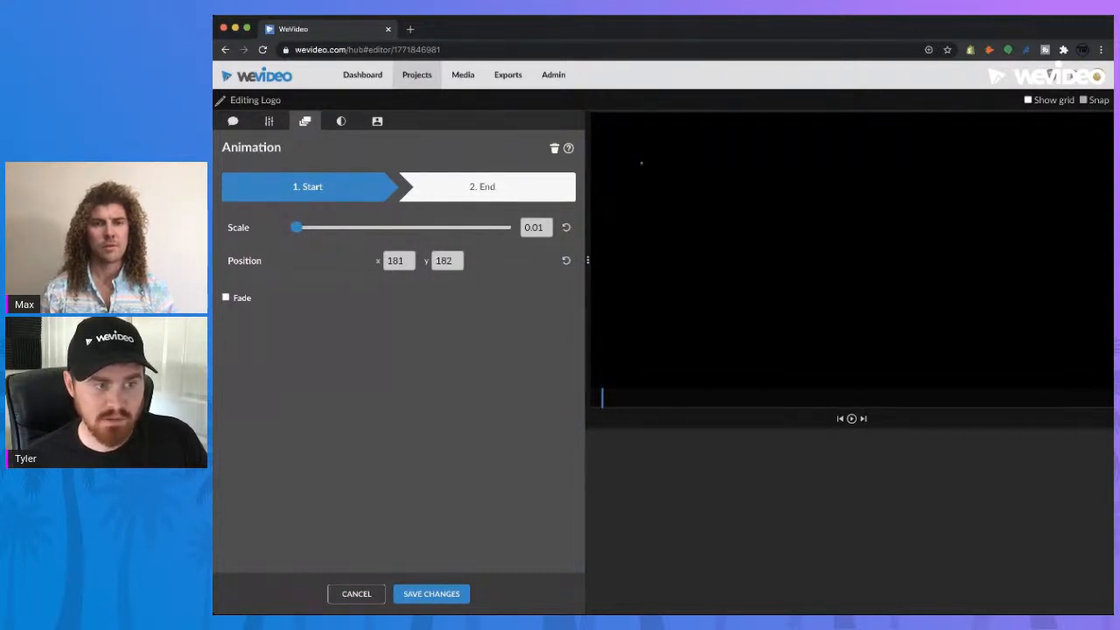
{"action": "left_click", "coordinate": [226, 298]}
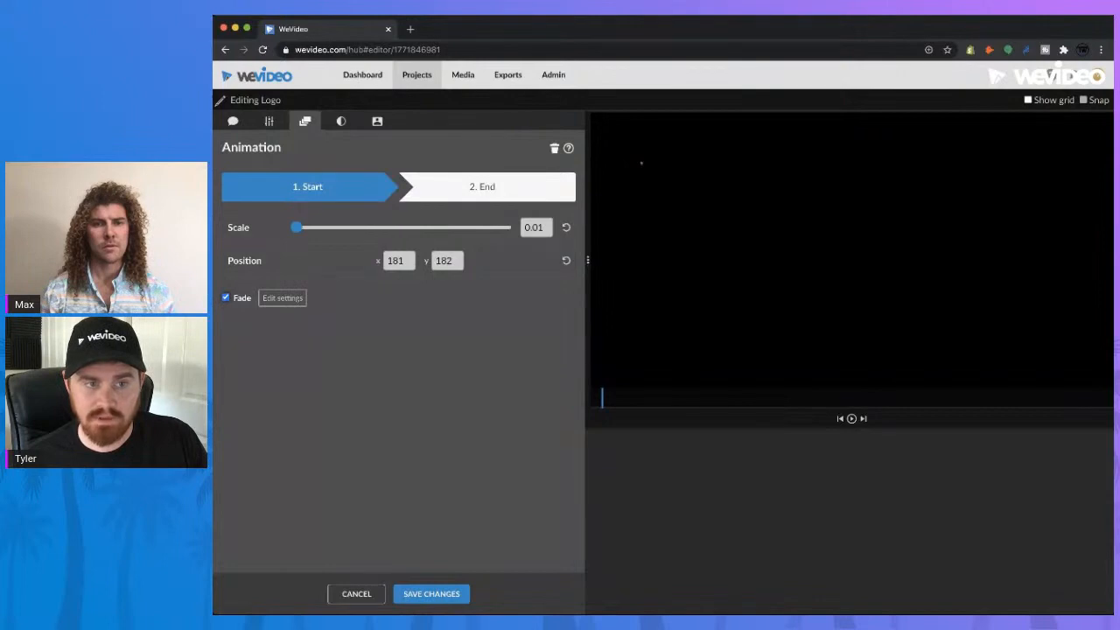
Set the logo animation's end to scale 0.33 at position x 27, y 30, and save the changes.
{"action": "left_click", "coordinate": [482, 187]}
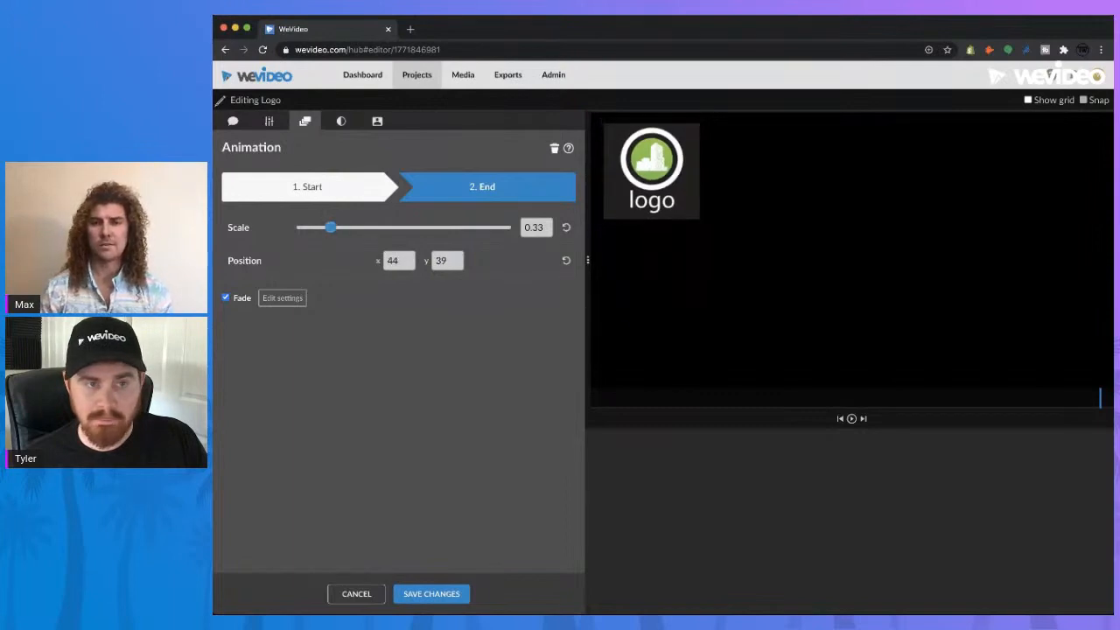
{"action": "left_click_drag", "start_coordinate": [647, 170], "coordinate": [647, 168]}
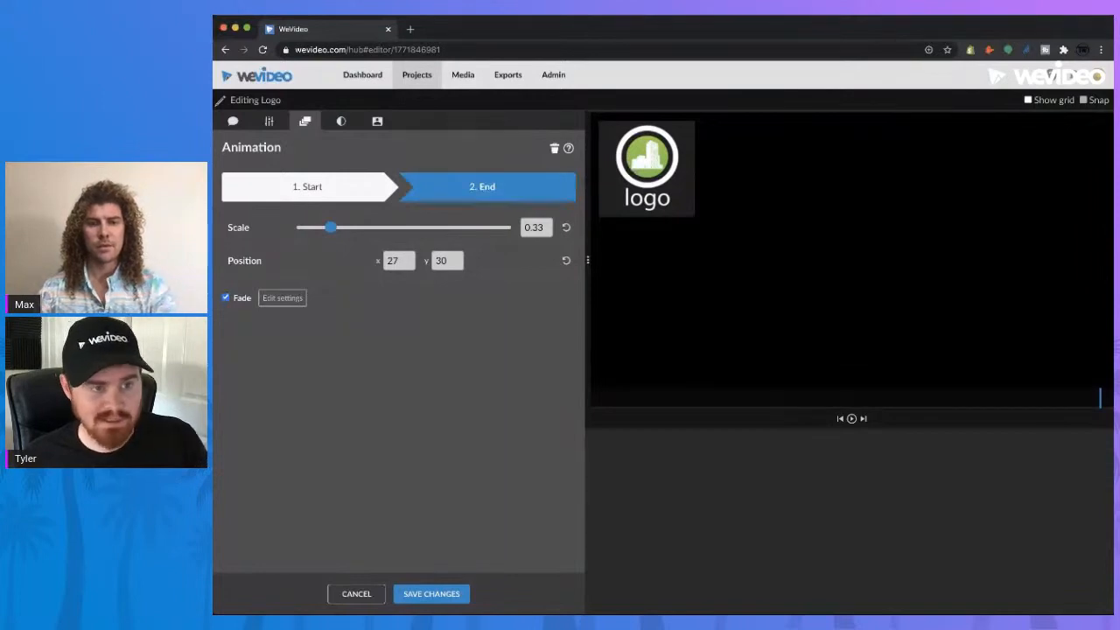
{"action": "key", "text": "space"}
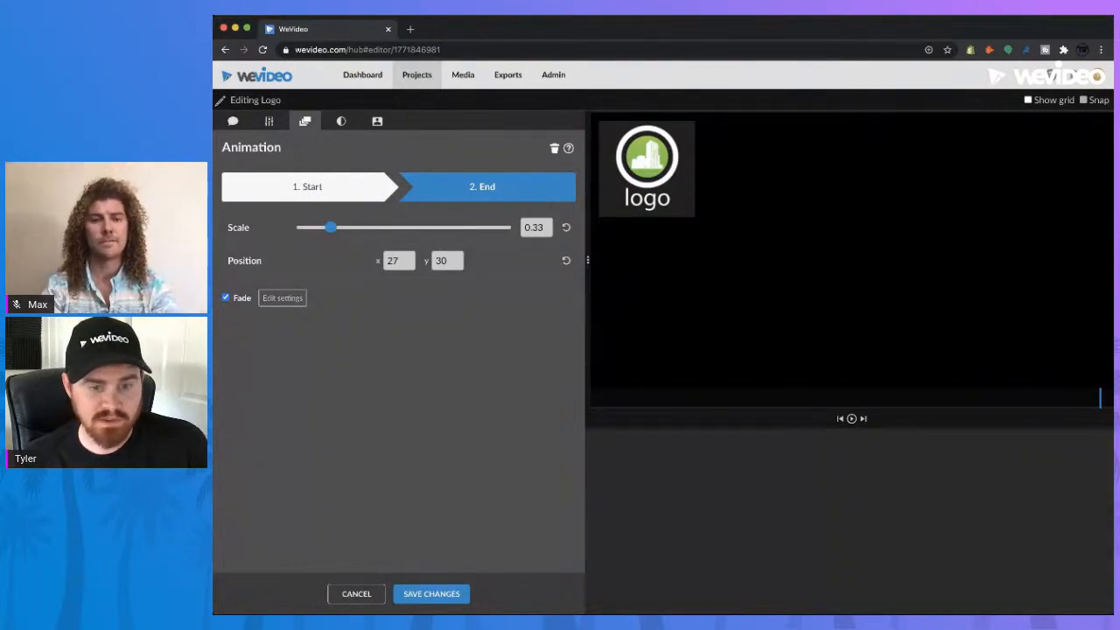
{"action": "key", "text": "space"}
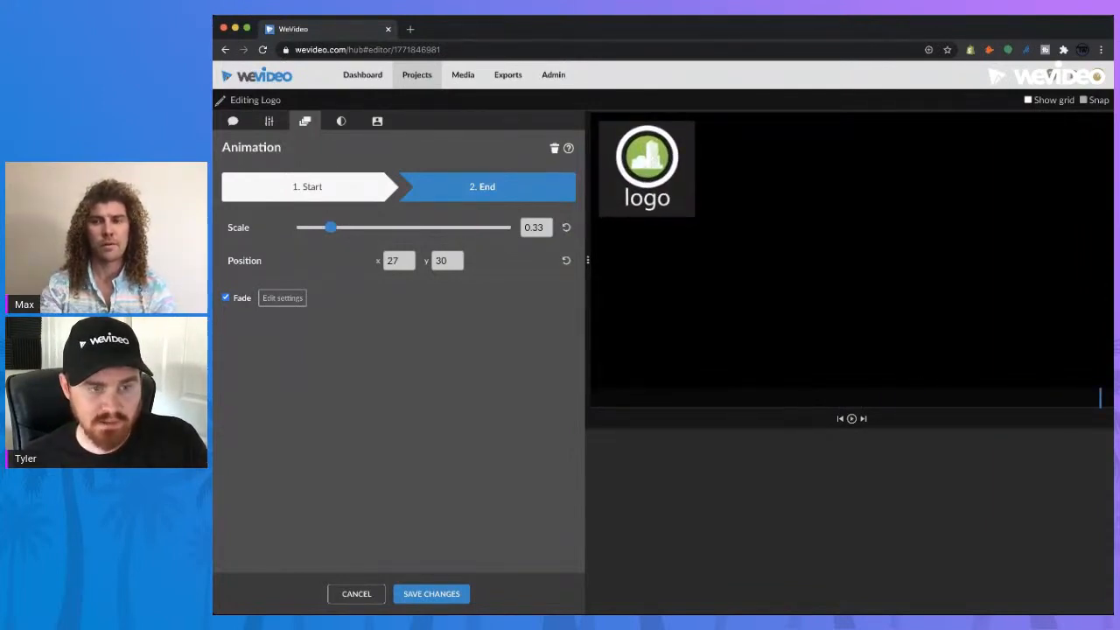
{"action": "left_click", "coordinate": [432, 593]}
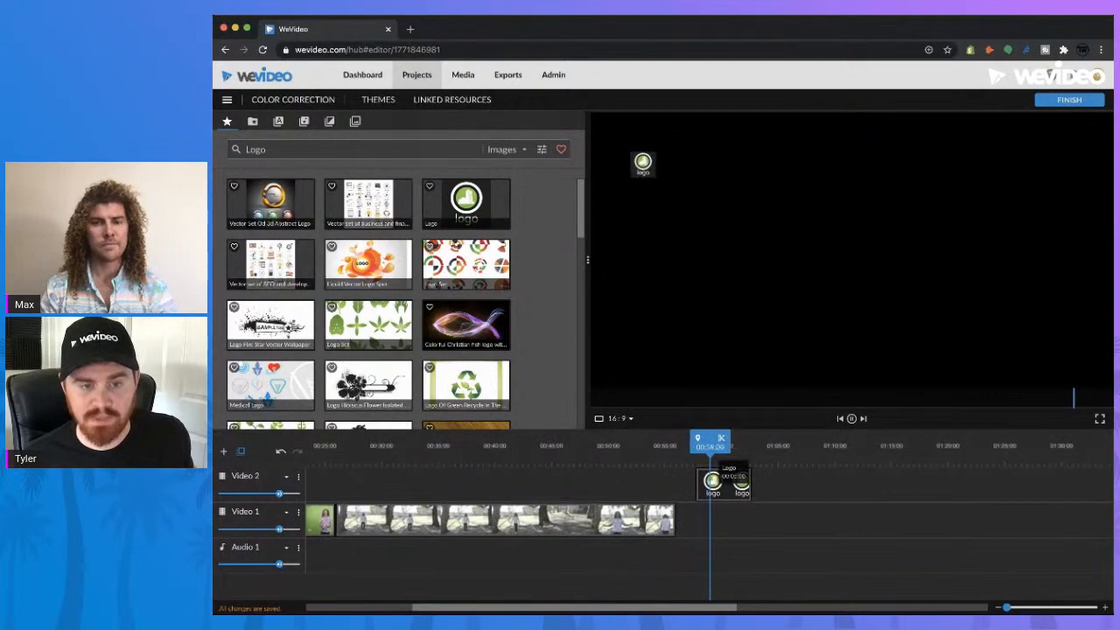
Stop the animation preview, shorten the logo clip to 00:00:14, and scrub through it in a closer timeline view.
{"action": "key", "text": "space"}
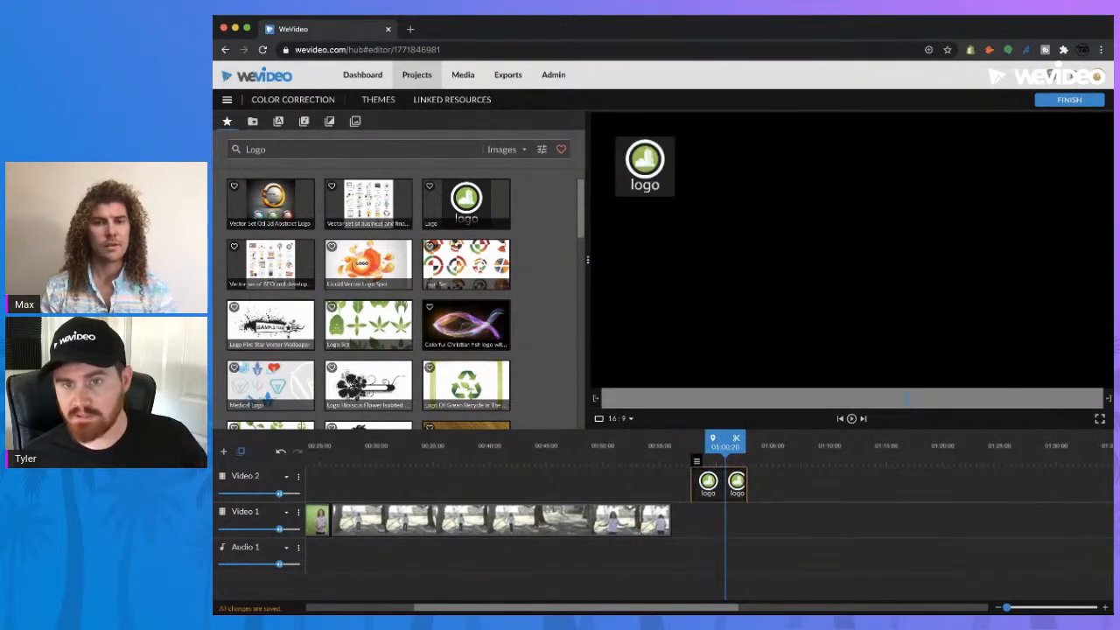
{"action": "left_click_drag", "start_coordinate": [747, 483], "coordinate": [693, 483]}
{"action": "left_click_drag", "start_coordinate": [697, 445], "coordinate": [687, 444]}
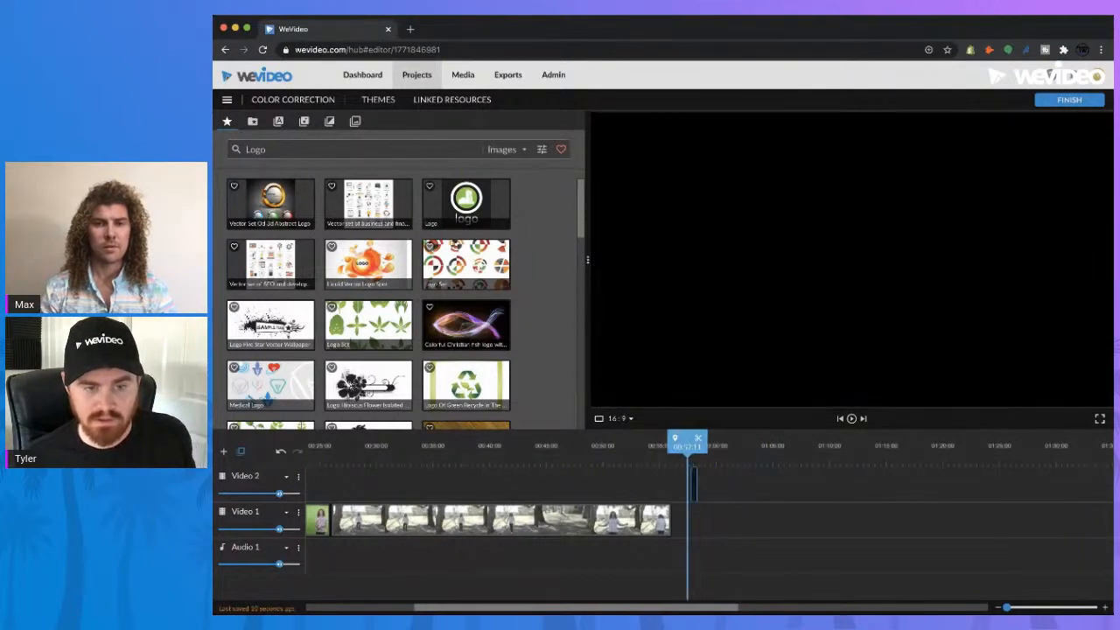
{"action": "key", "text": "space"}
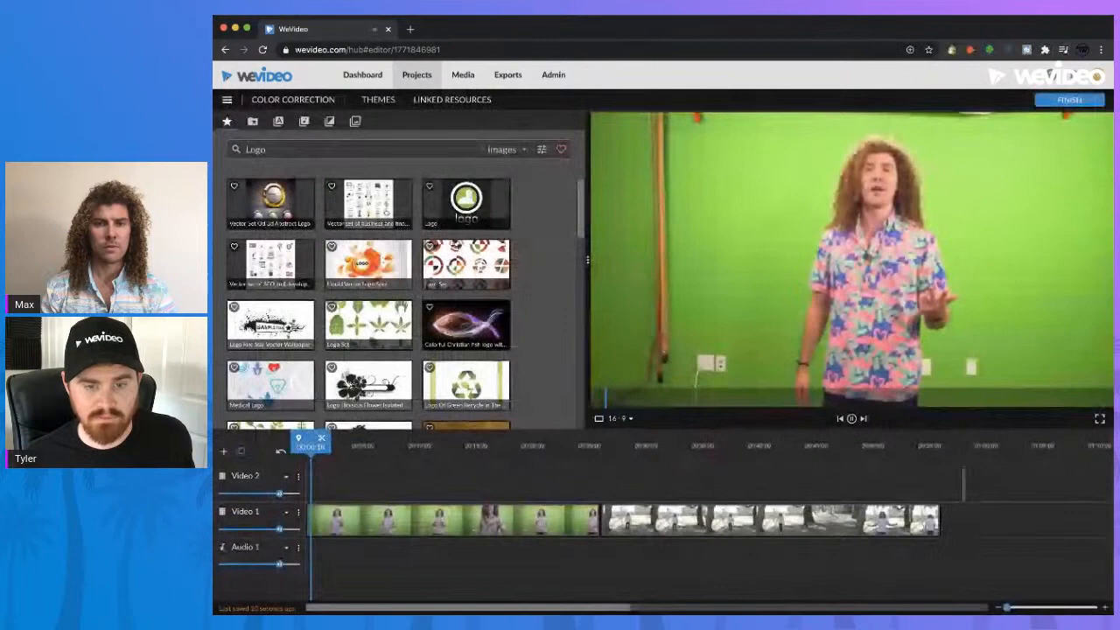
{"action": "left_click", "coordinate": [960, 446]}
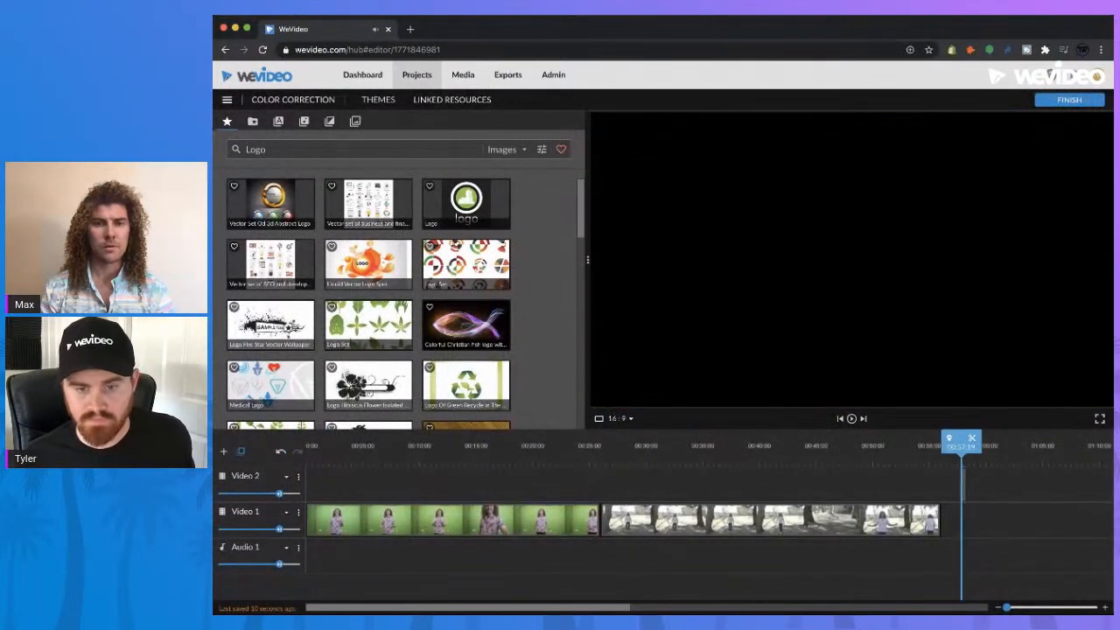
{"action": "left_click_drag", "start_coordinate": [1006, 607], "coordinate": [1019, 607]}
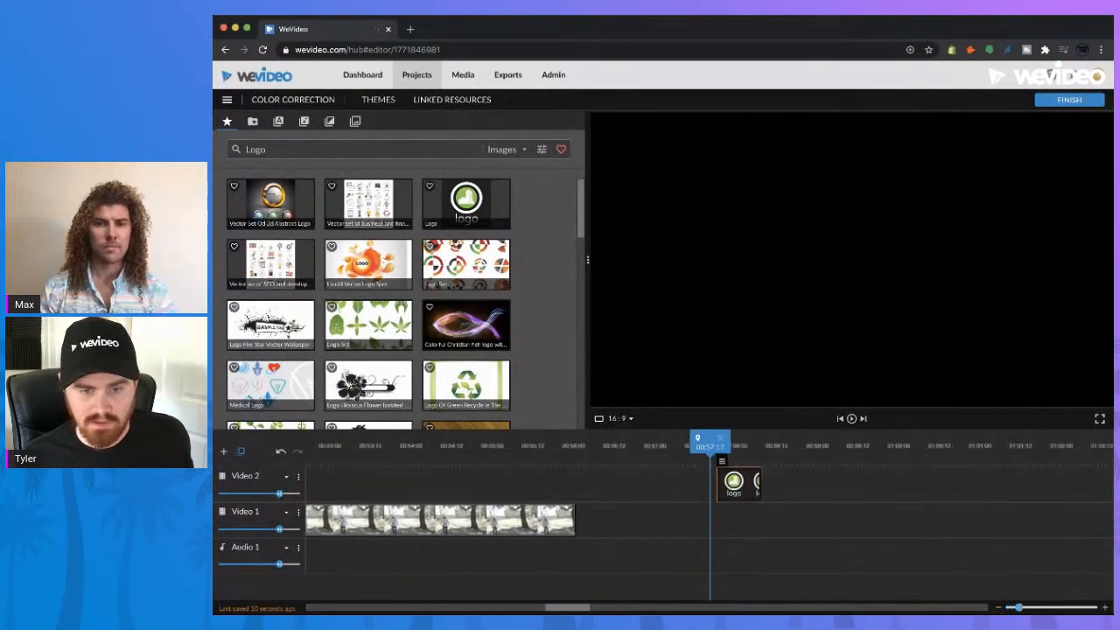
{"action": "left_click_drag", "start_coordinate": [714, 438], "coordinate": [726, 440]}
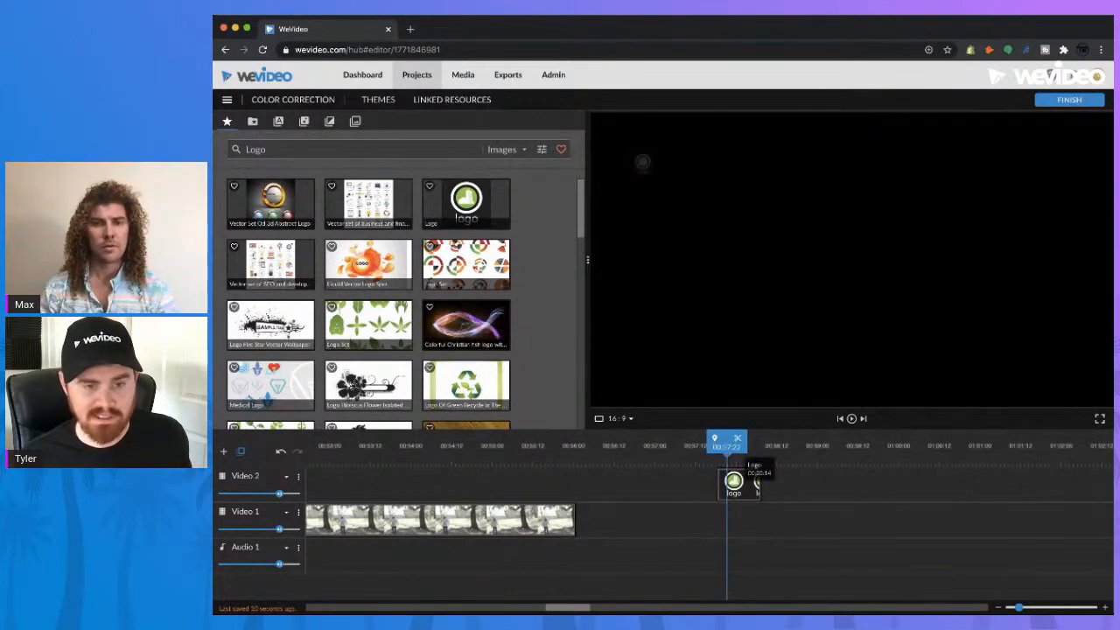
Duplicate the shortened logo clip and place the copy directly after it on the Video 2 track.
{"action": "left_click", "coordinate": [739, 483]}
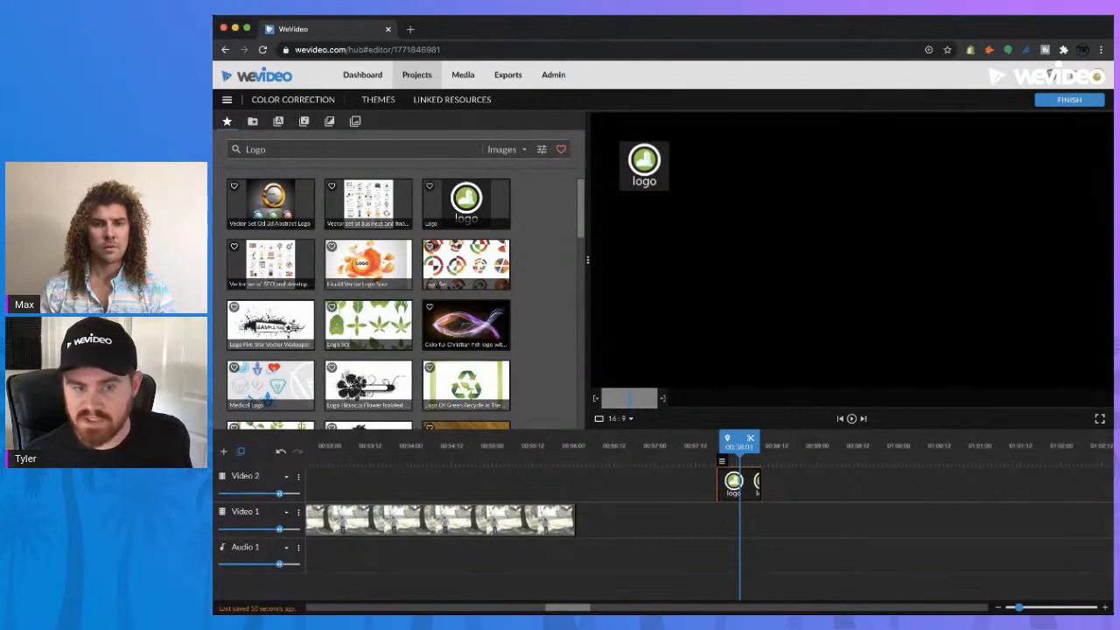
{"action": "left_click_drag", "start_coordinate": [739, 483], "coordinate": [788, 483]}
{"action": "left_click", "coordinate": [797, 483]}
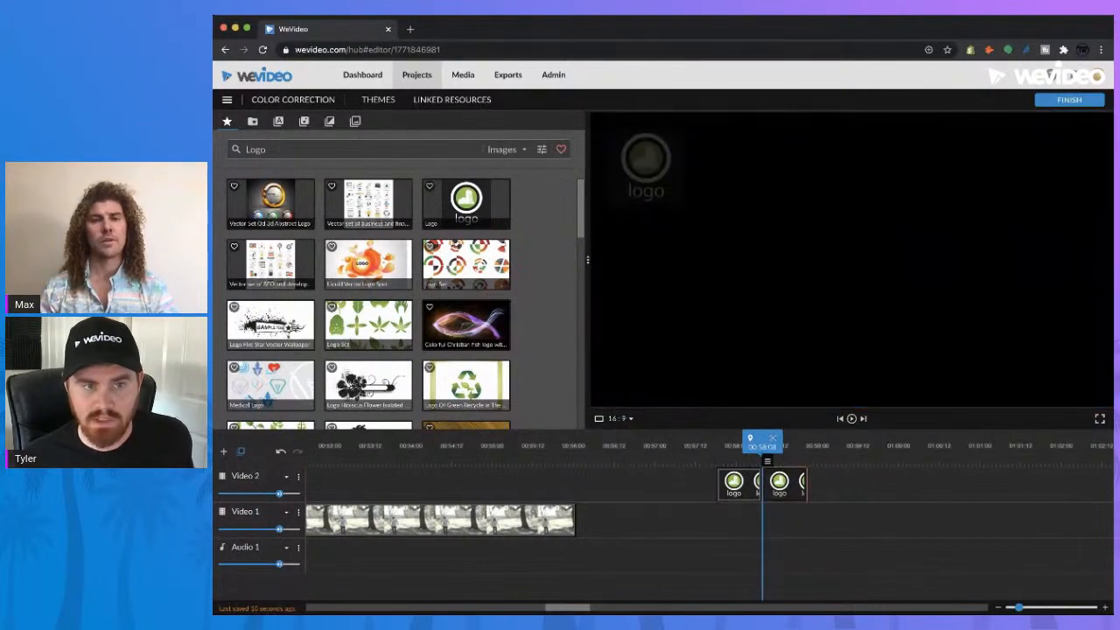
Remove the animation from the second logo clip through its transform settings and save the changes.
{"action": "double_click", "coordinate": [785, 484]}
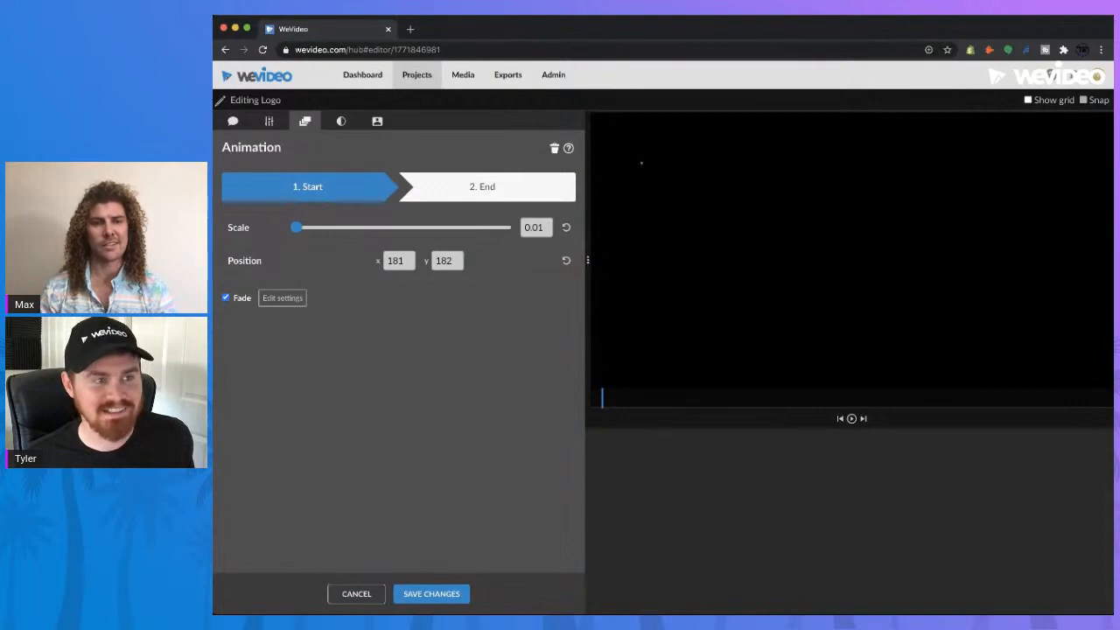
{"action": "left_click", "coordinate": [233, 121]}
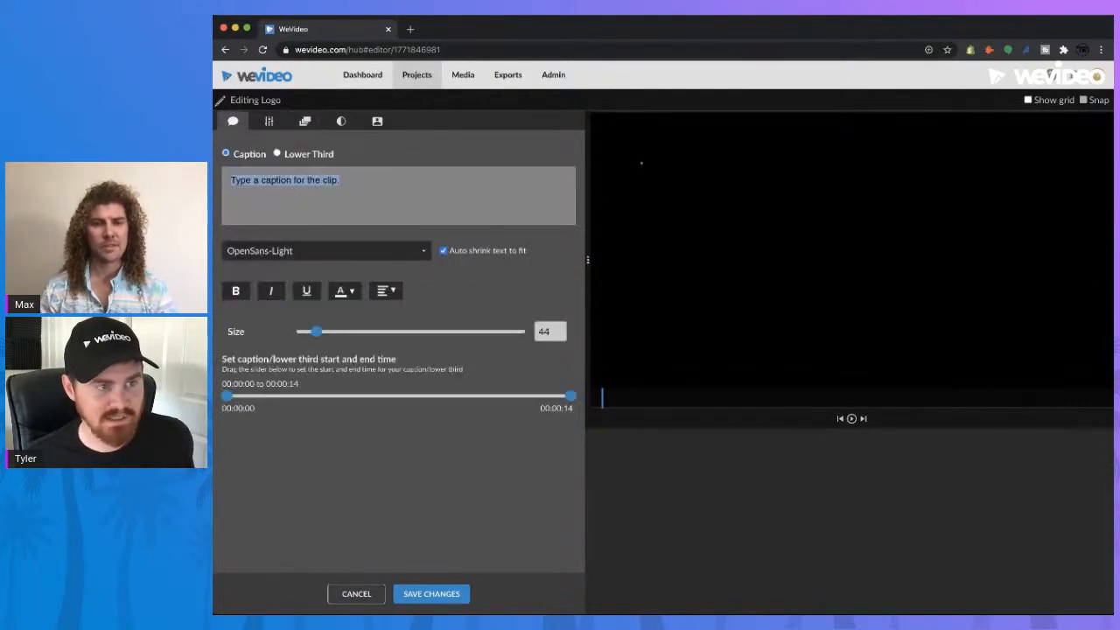
{"action": "left_click", "coordinate": [270, 122]}
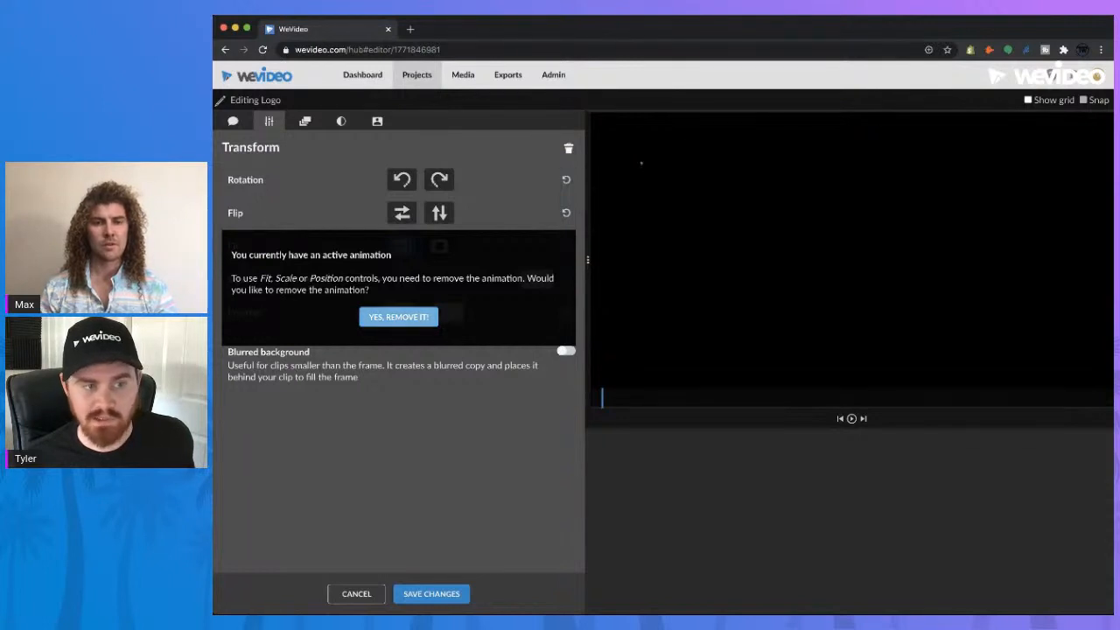
{"action": "left_click", "coordinate": [398, 316]}
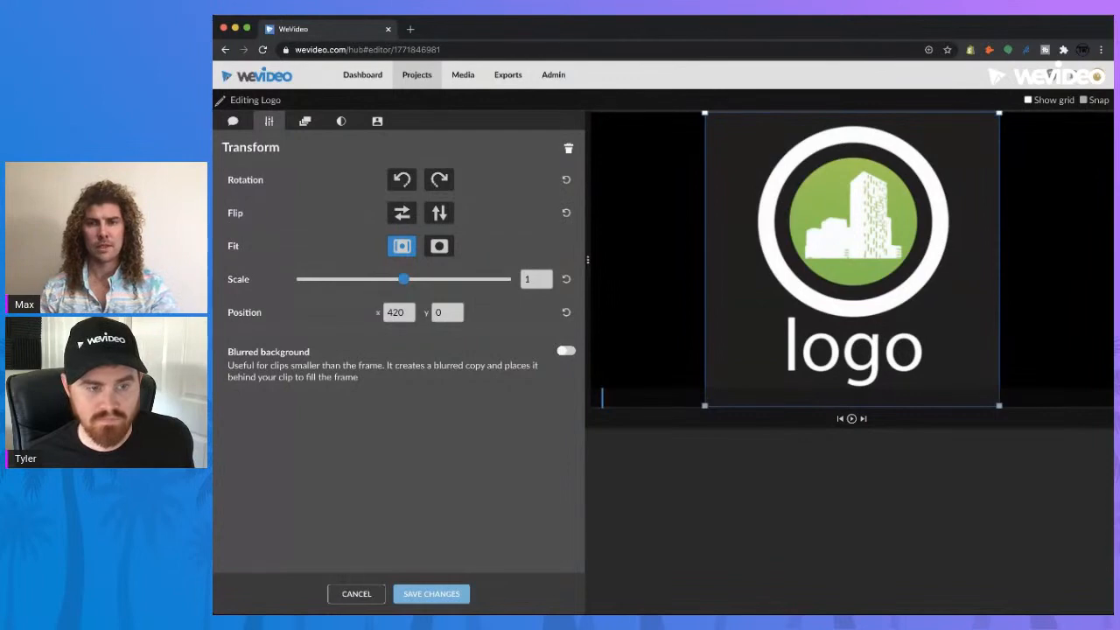
{"action": "left_click", "coordinate": [431, 593]}
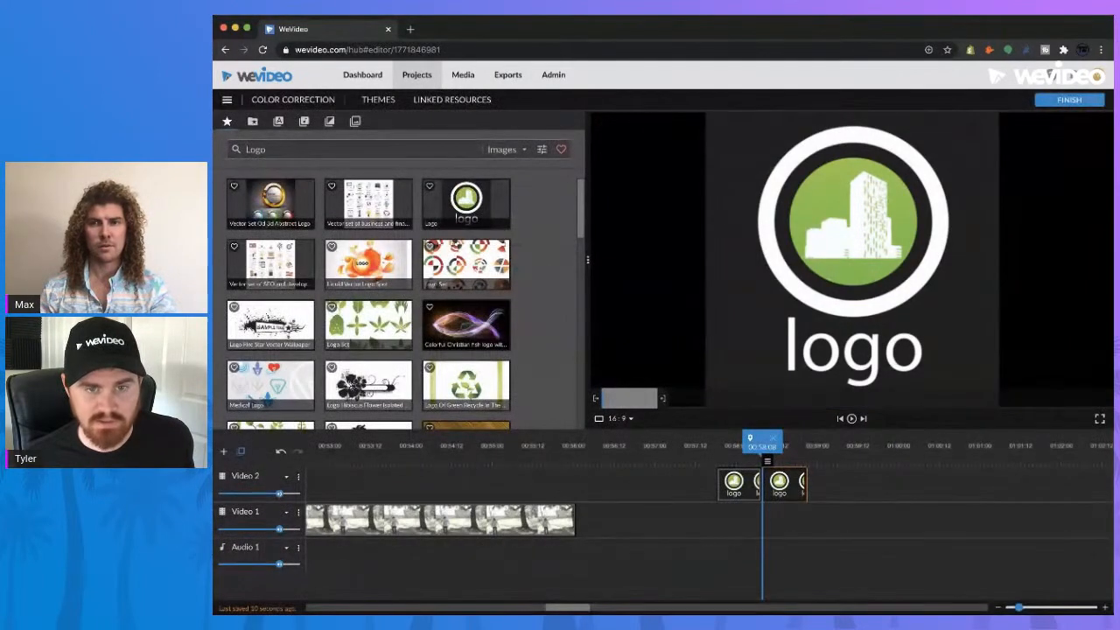
Scrub back and forth between the two logo clips to compare the animated logo with the static one.
{"action": "left_click", "coordinate": [740, 447]}
{"action": "left_click", "coordinate": [808, 446]}
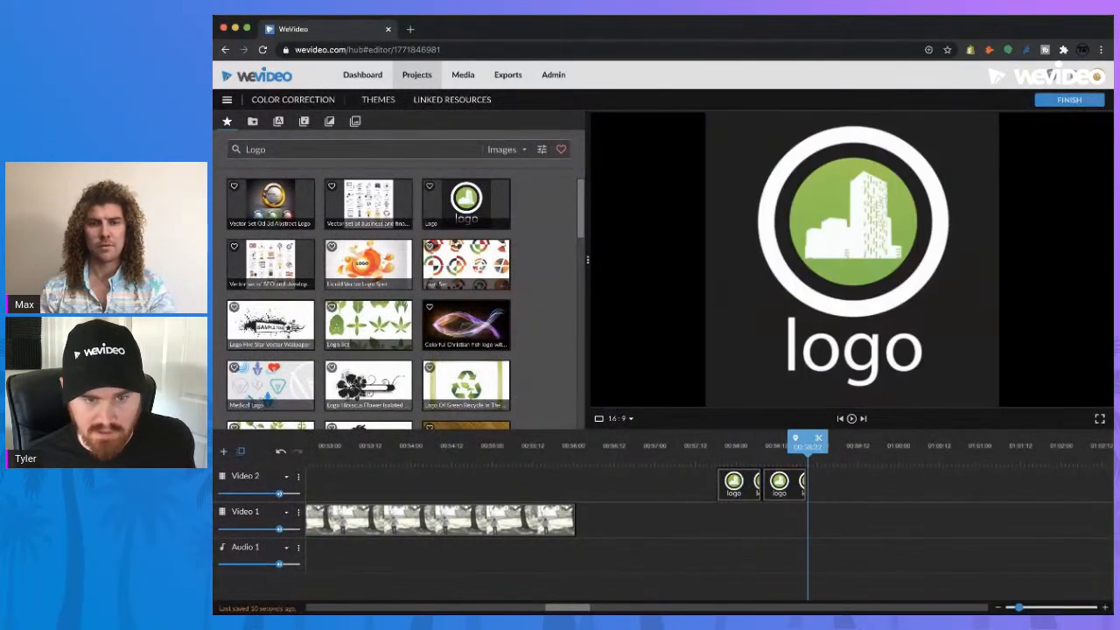
{"action": "left_click", "coordinate": [736, 446]}
{"action": "left_click", "coordinate": [782, 446]}
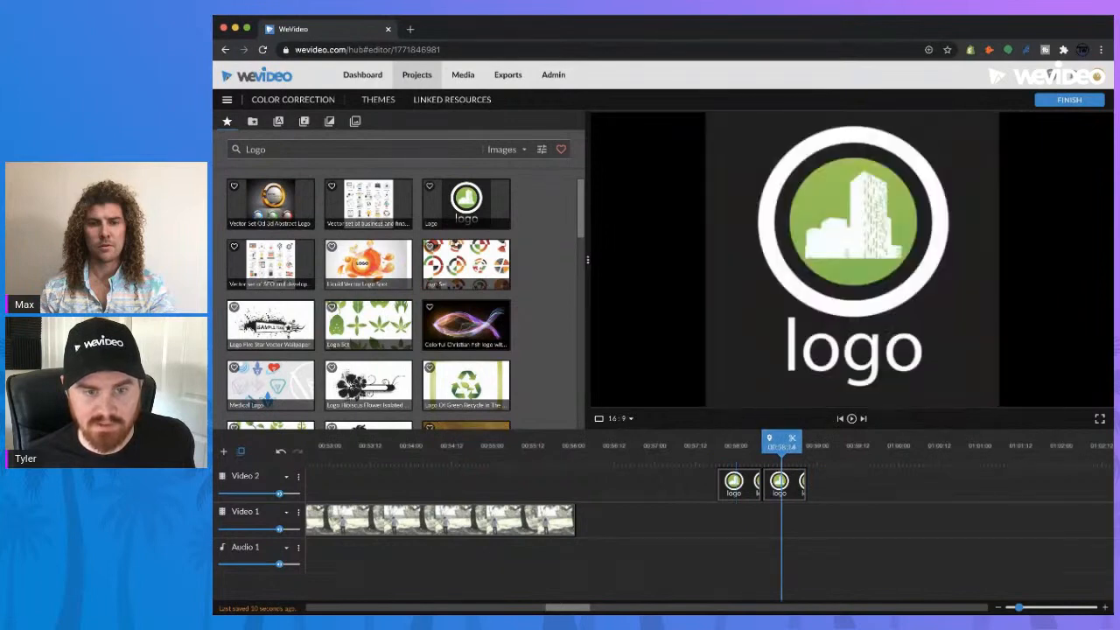
{"action": "left_click", "coordinate": [740, 446]}
{"action": "left_click", "coordinate": [798, 446]}
{"action": "left_click", "coordinate": [753, 446]}
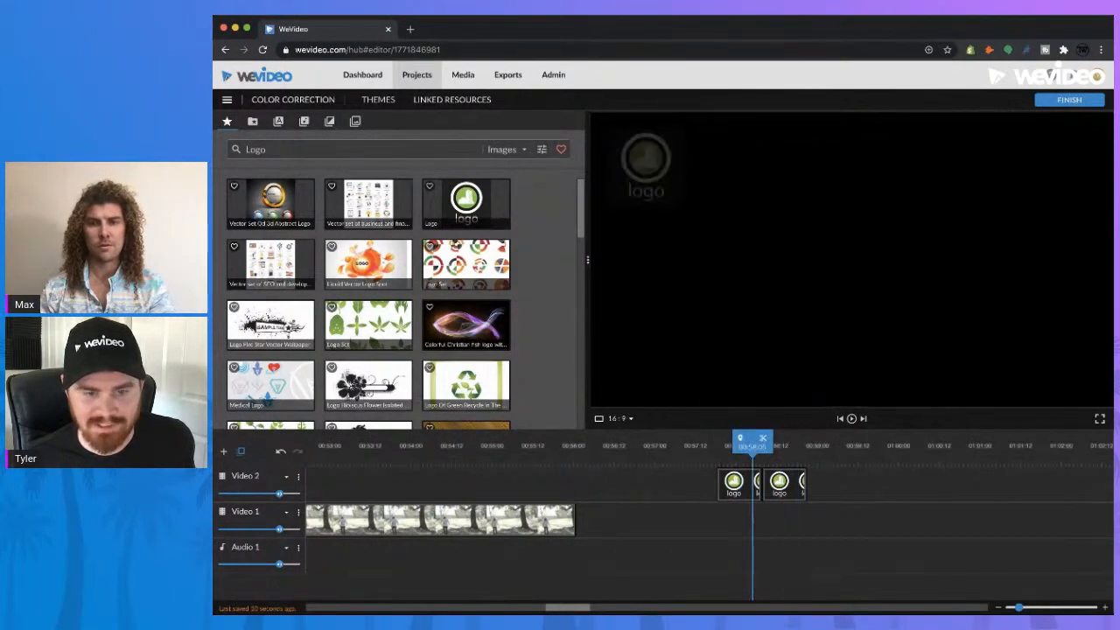
{"action": "left_click", "coordinate": [791, 446]}
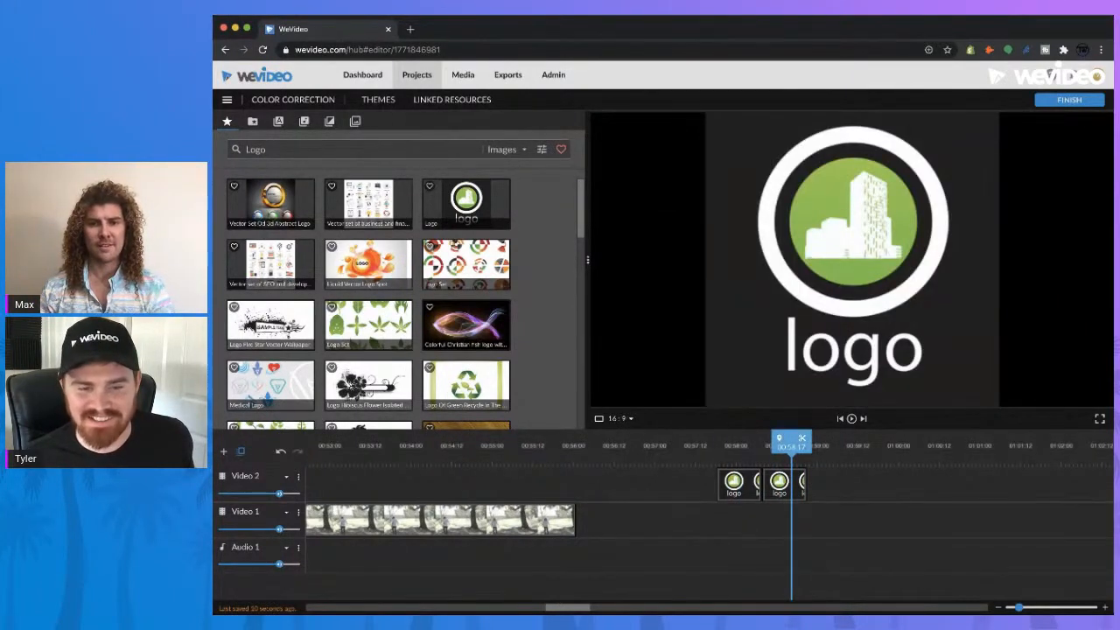
Check the scale and position of the first logo clip's animation end, and save the clip.
{"action": "left_click", "coordinate": [736, 447]}
{"action": "double_click", "coordinate": [735, 483]}
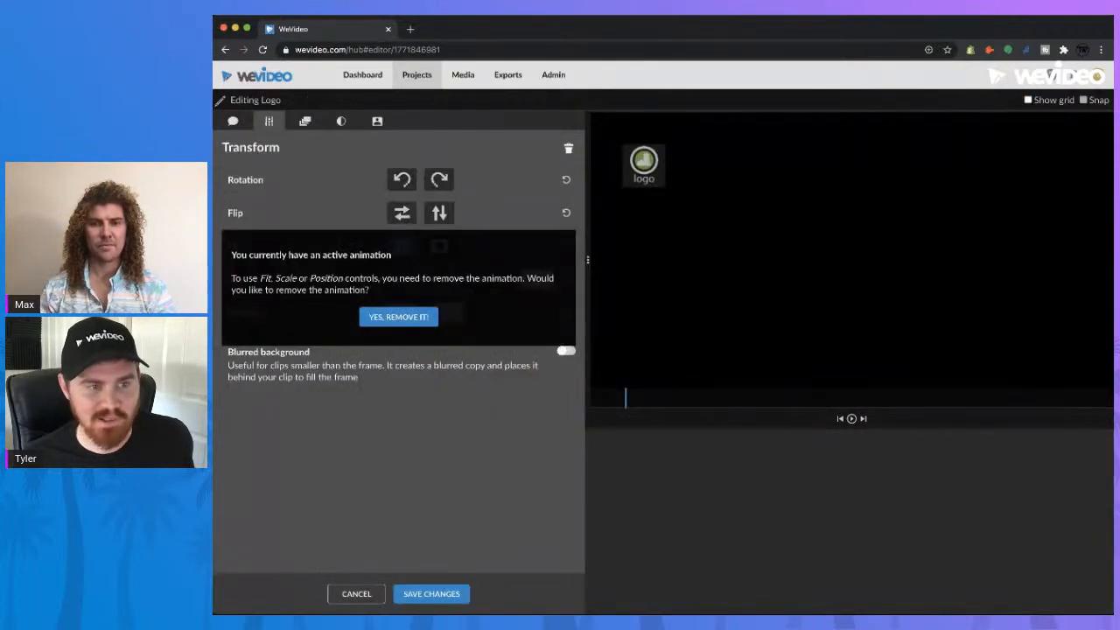
{"action": "left_click", "coordinate": [304, 122]}
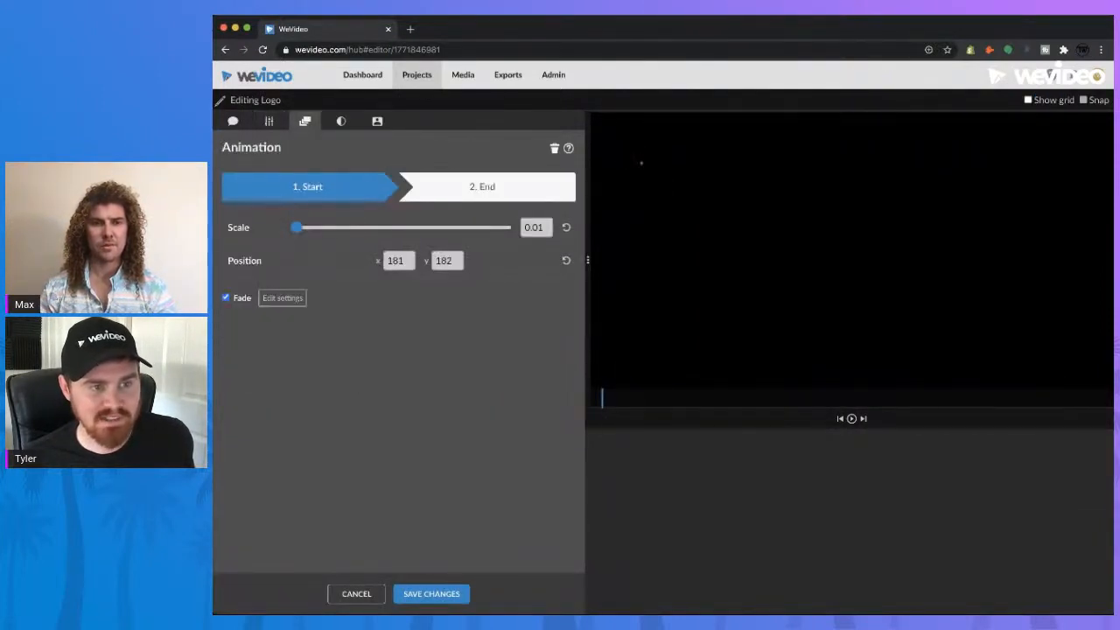
{"action": "left_click", "coordinate": [482, 186]}
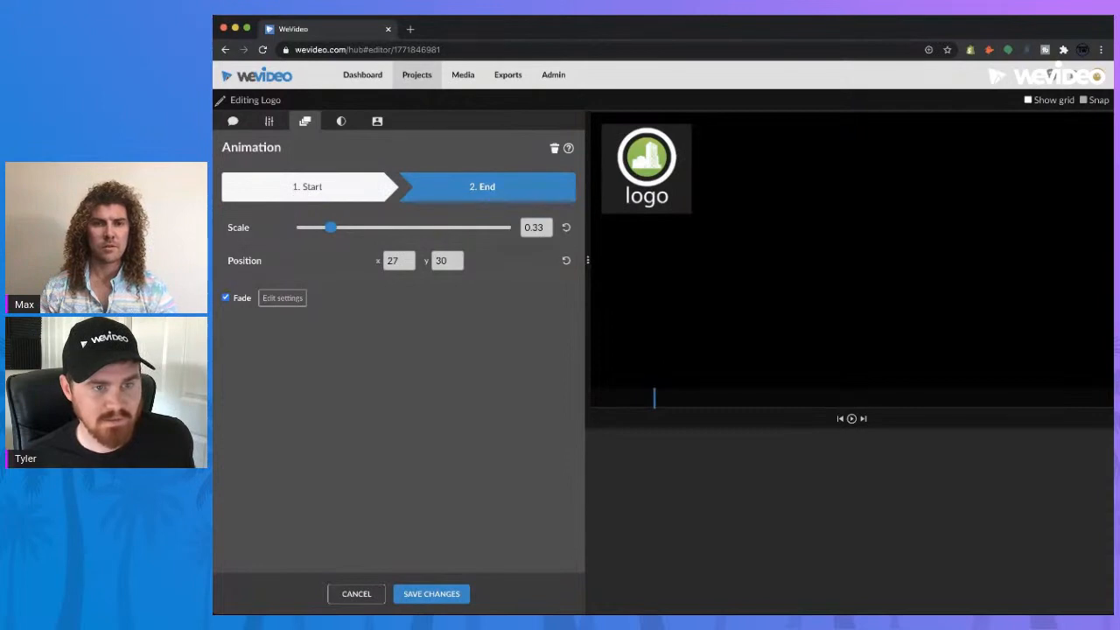
{"action": "double_click", "coordinate": [533, 227]}
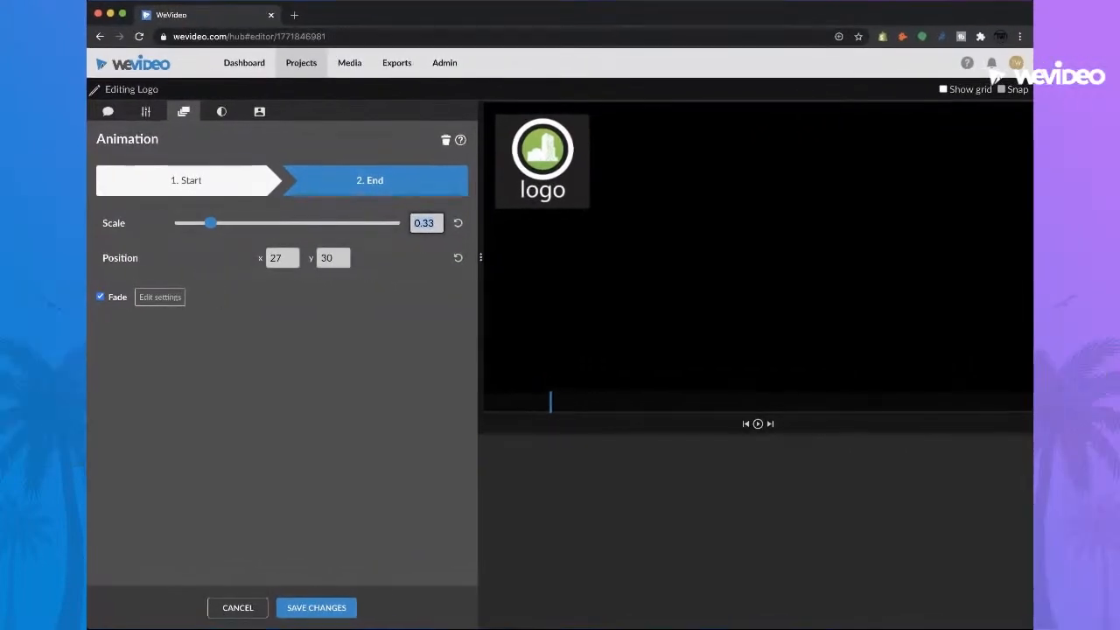
{"action": "left_click", "coordinate": [317, 607]}
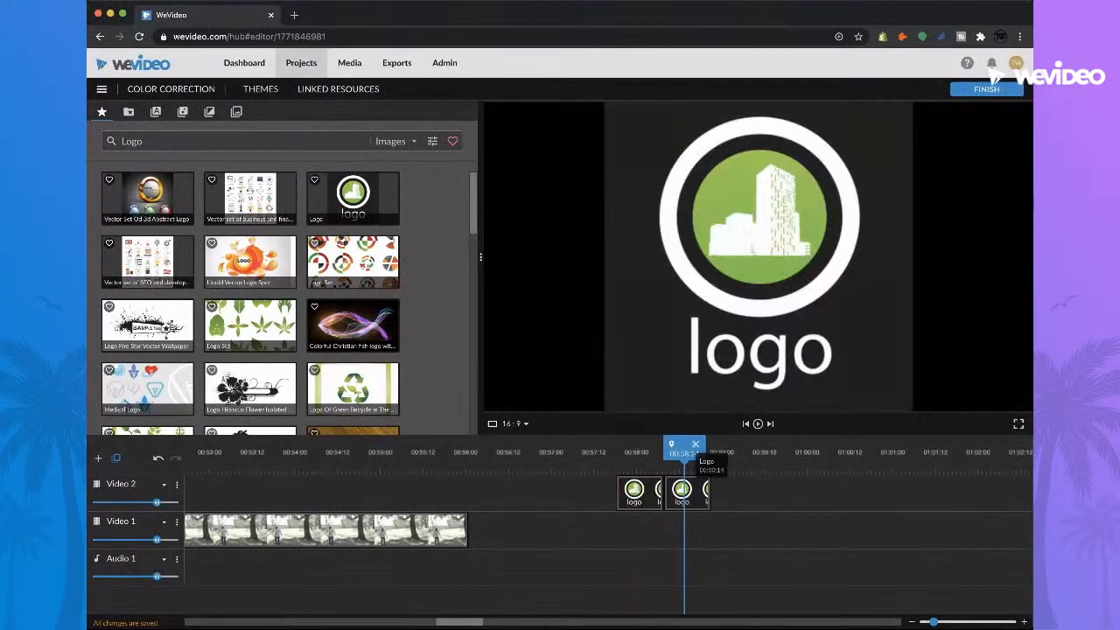
{"action": "double_click", "coordinate": [686, 492]}
{"action": "left_click", "coordinate": [427, 223]}
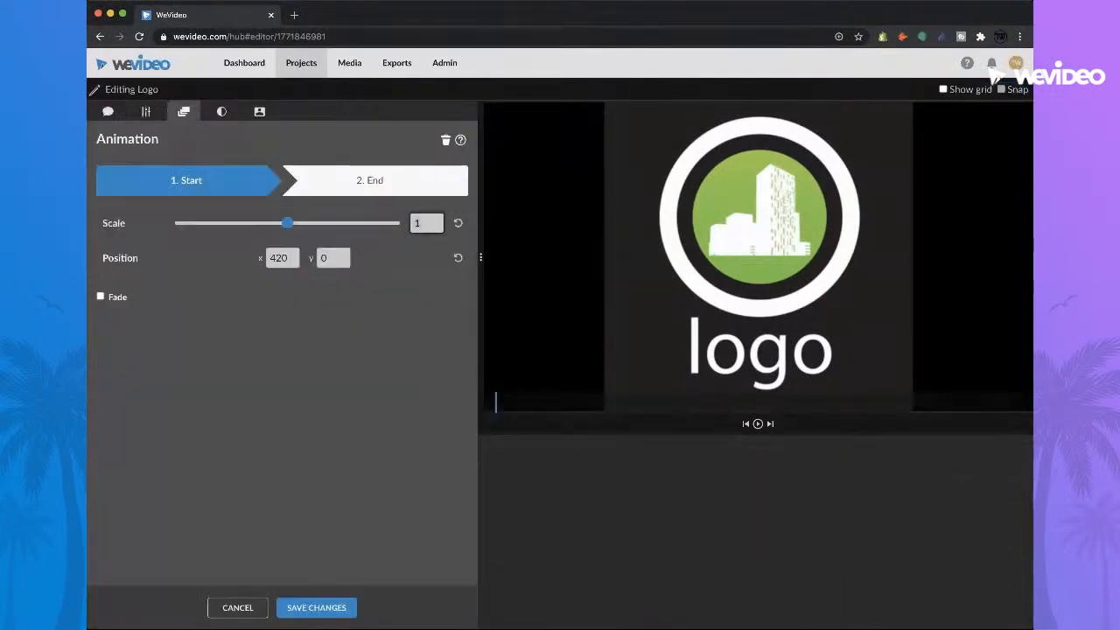
{"action": "type", "text": "0.33"}
{"action": "key", "text": "Return"}
{"action": "left_click", "coordinate": [281, 258]}
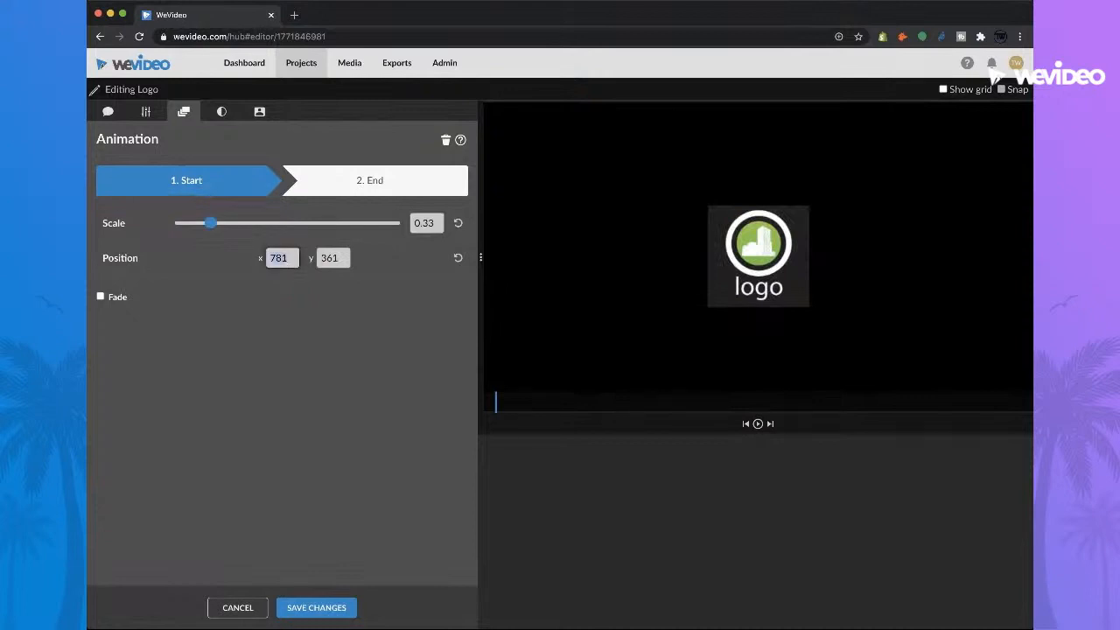
{"action": "type", "text": "-"}
Remove the animation from the second logo clip and set its transform scale to 0.33.
{"action": "left_click", "coordinate": [146, 111]}
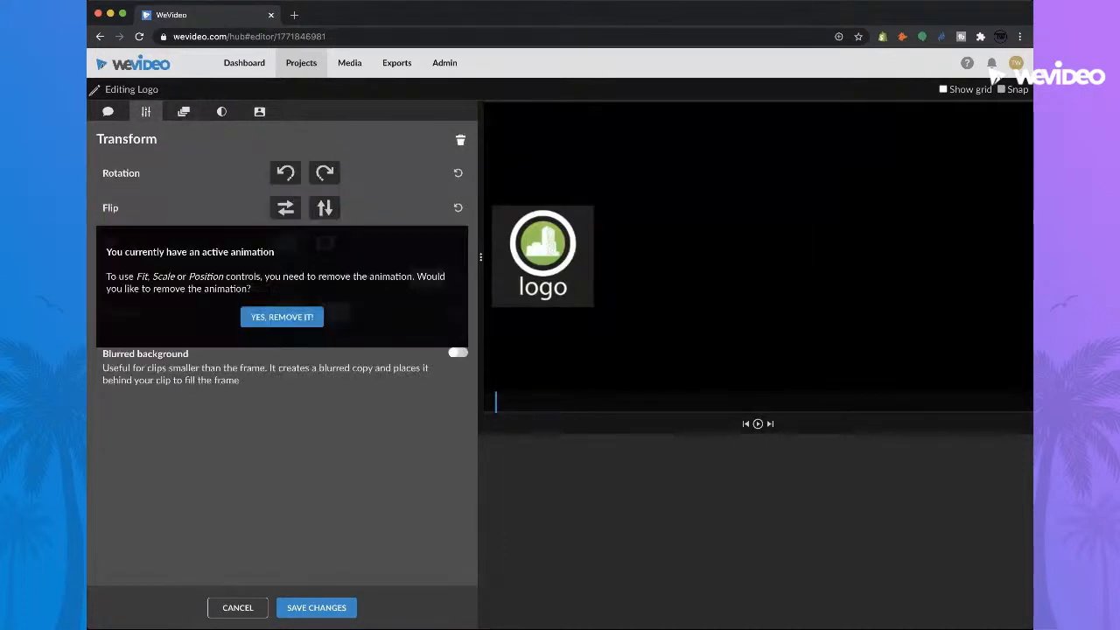
{"action": "left_click", "coordinate": [282, 317]}
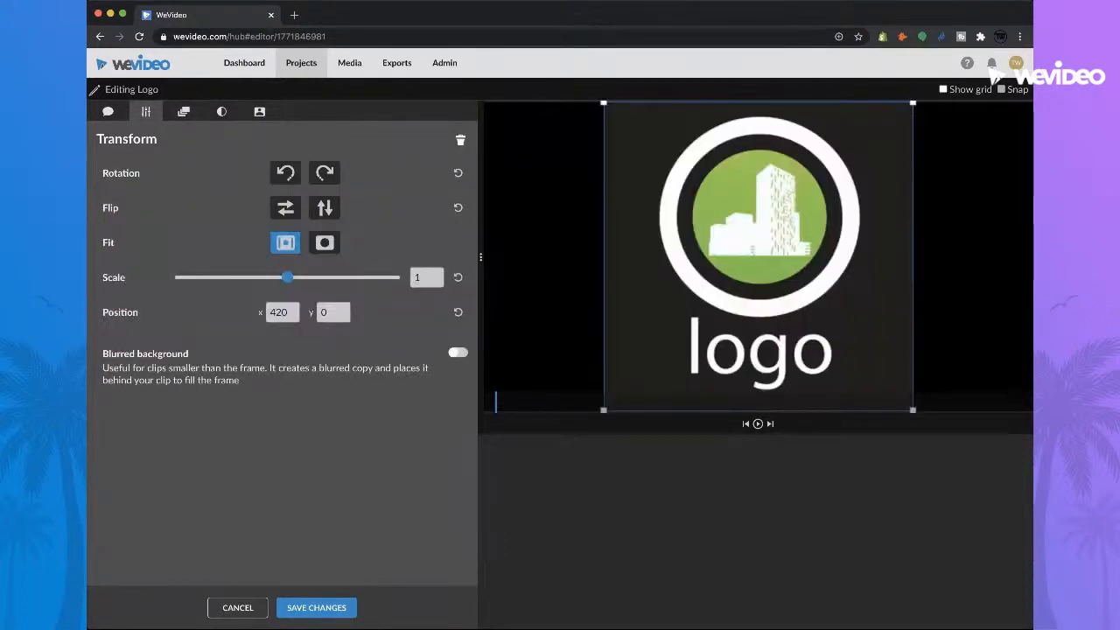
{"action": "left_click", "coordinate": [426, 278]}
{"action": "key", "text": "Return"}
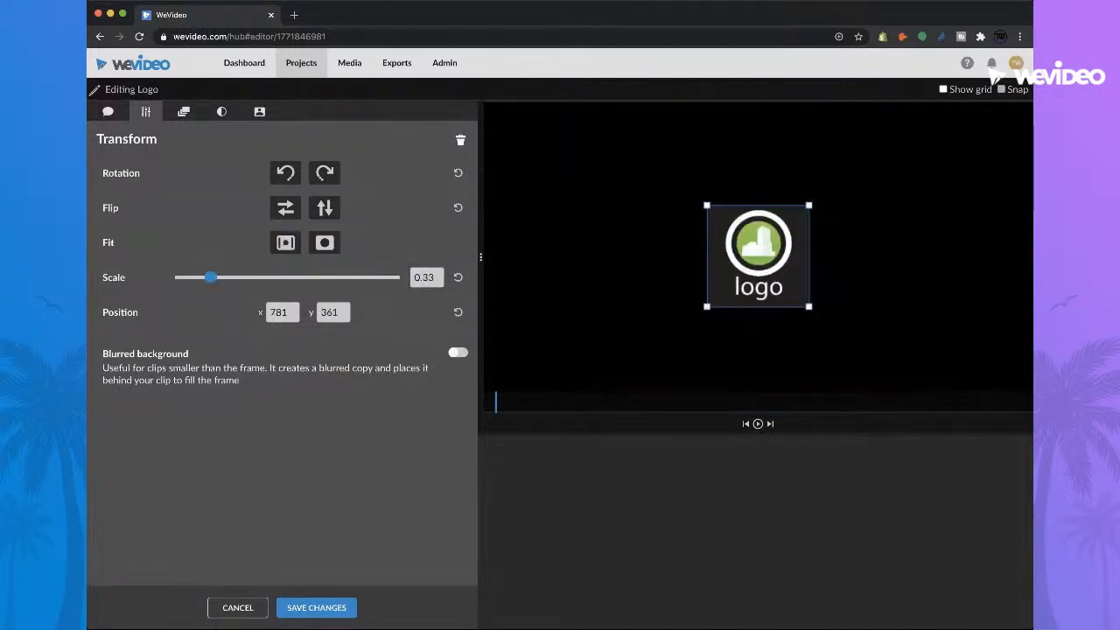
Set the second logo clip's position to x 27 and y 30, and save the changes.
{"action": "key", "text": "Tab"}
{"action": "type", "text": "27"}
{"action": "key", "text": "Tab"}
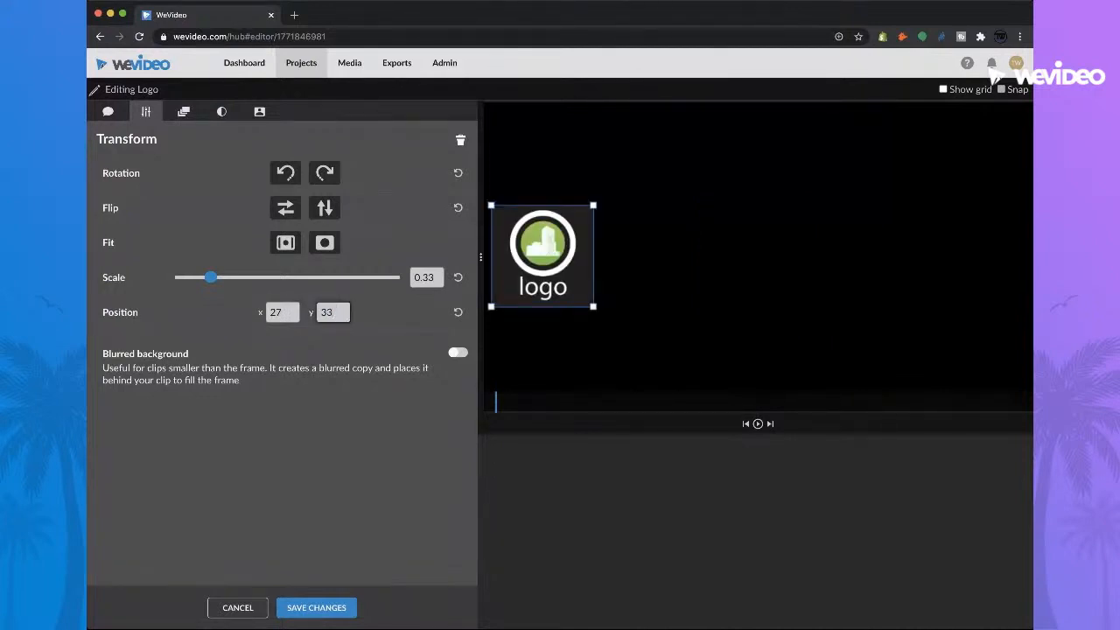
{"action": "key", "text": "Return"}
{"action": "left_click", "coordinate": [334, 312]}
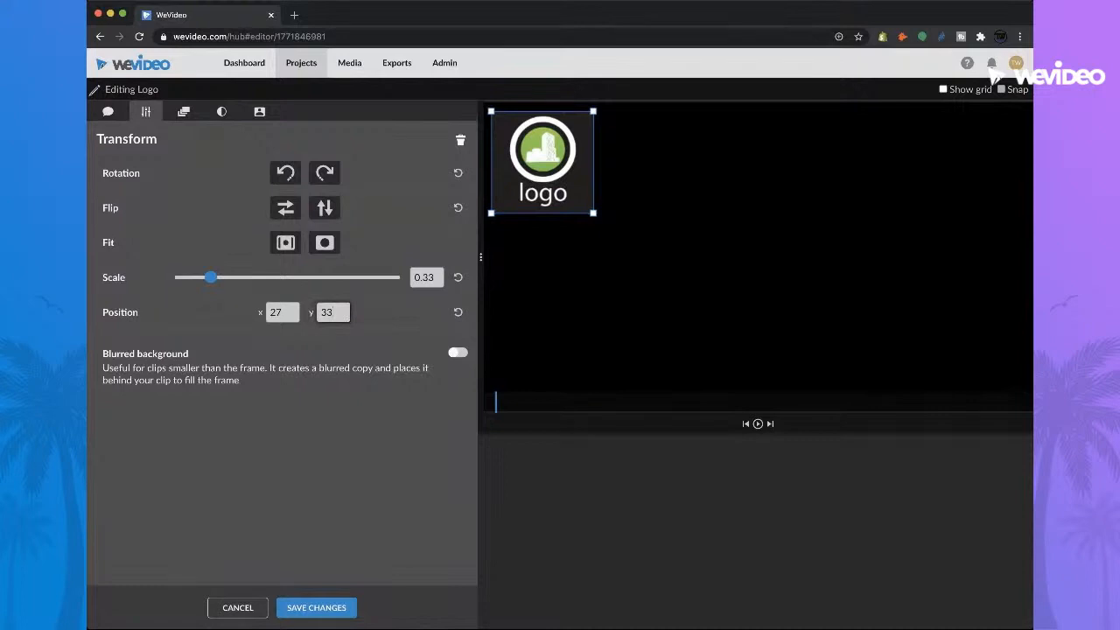
{"action": "key", "text": "Return"}
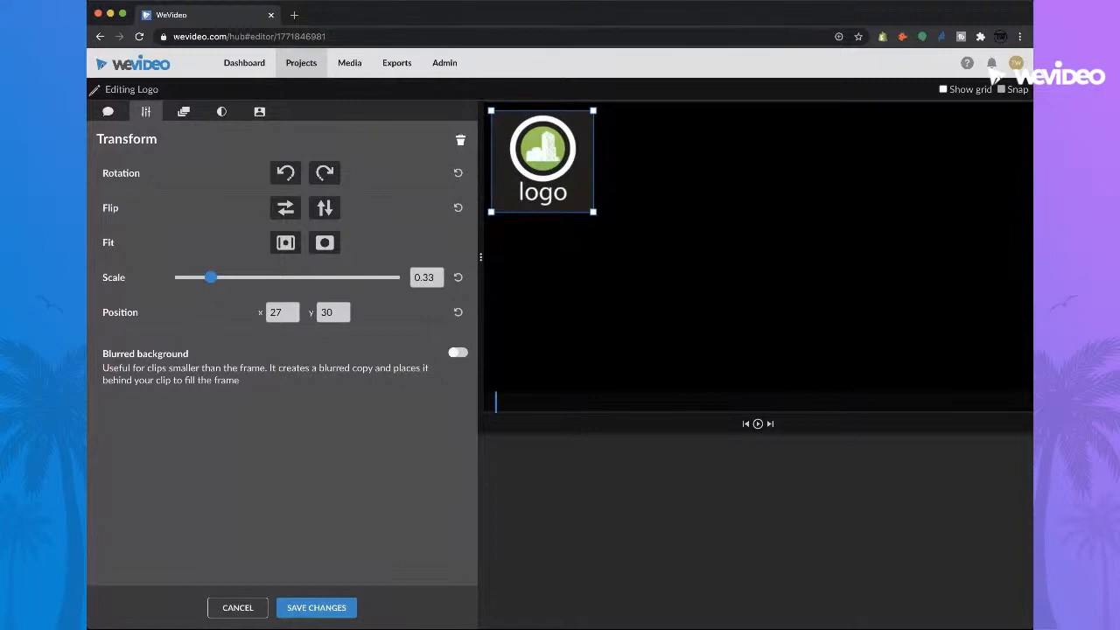
{"action": "left_click", "coordinate": [317, 607]}
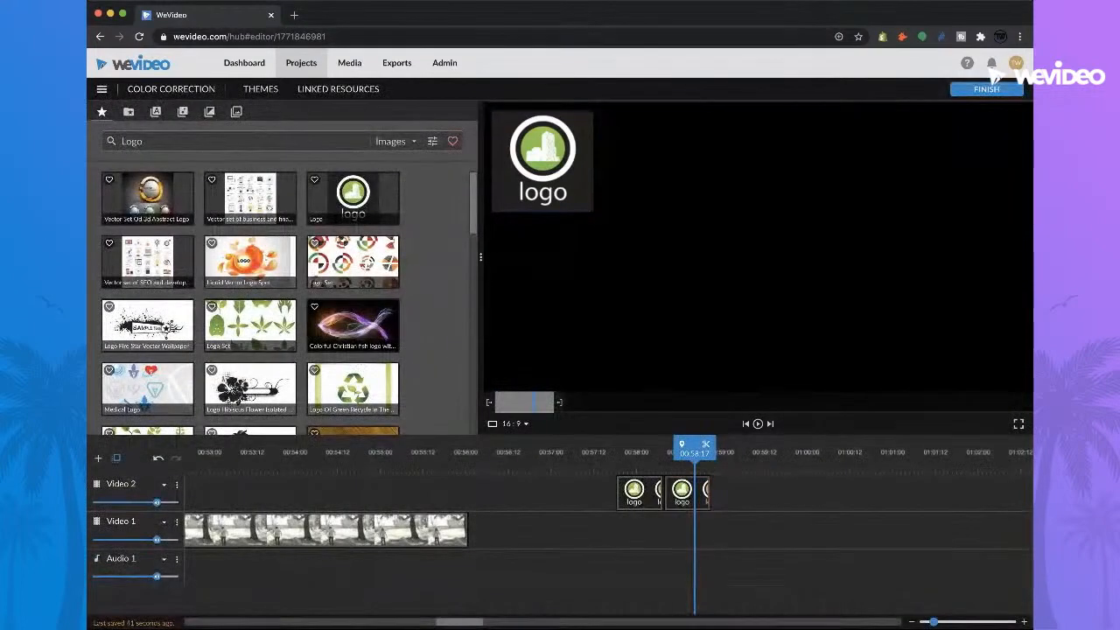
Set the fade-out duration of the first logo clip's animation to 0 seconds and save the changes.
{"action": "key", "text": "space"}
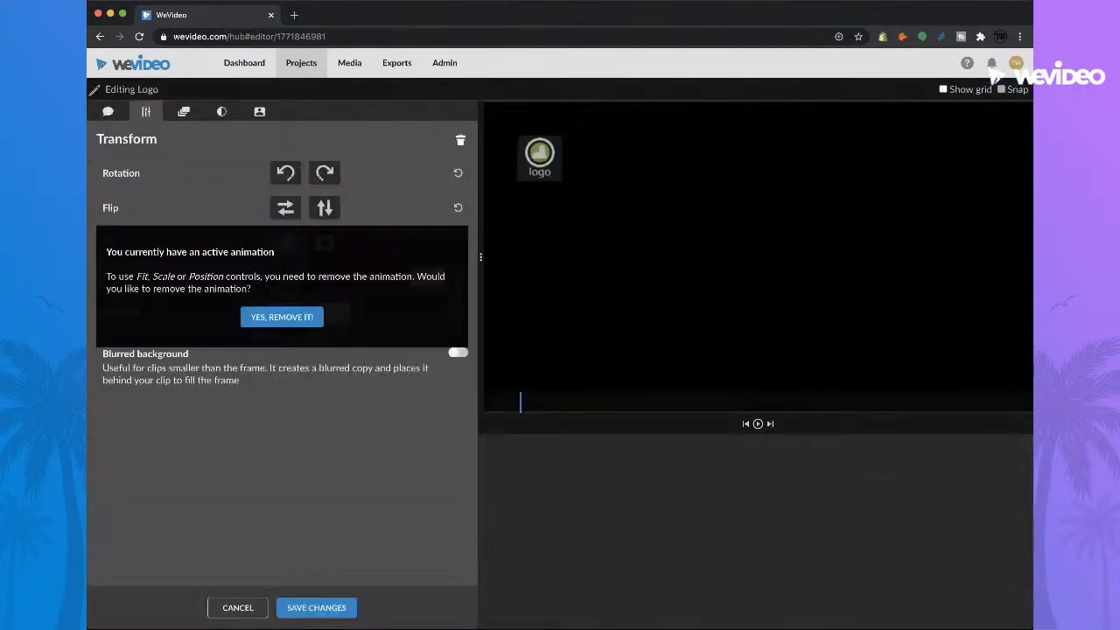
{"action": "left_click", "coordinate": [184, 112]}
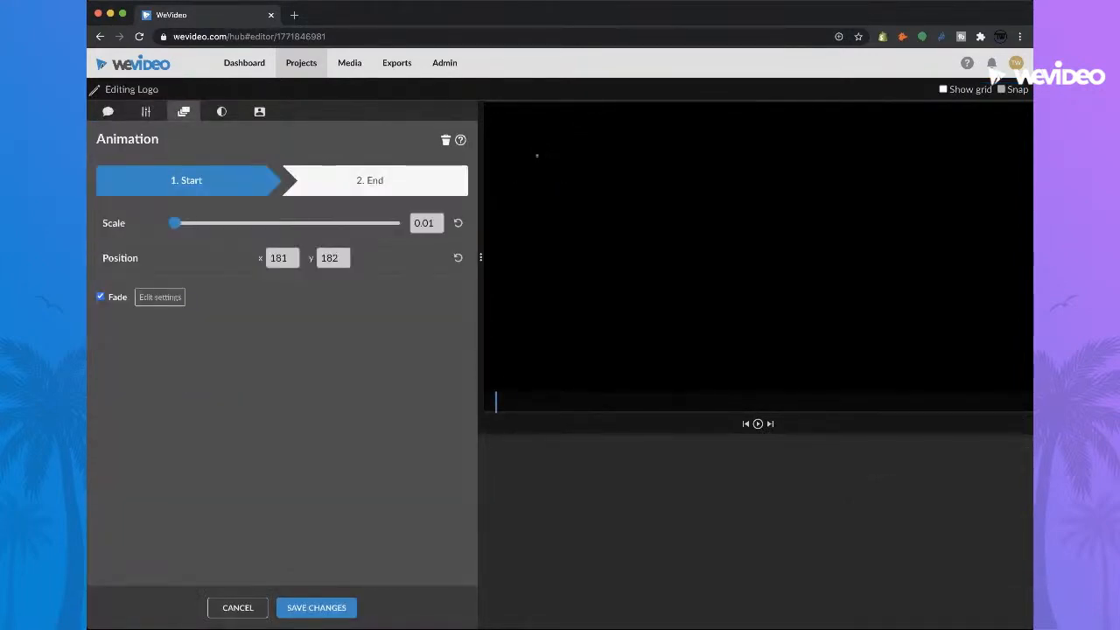
{"action": "left_click", "coordinate": [159, 296]}
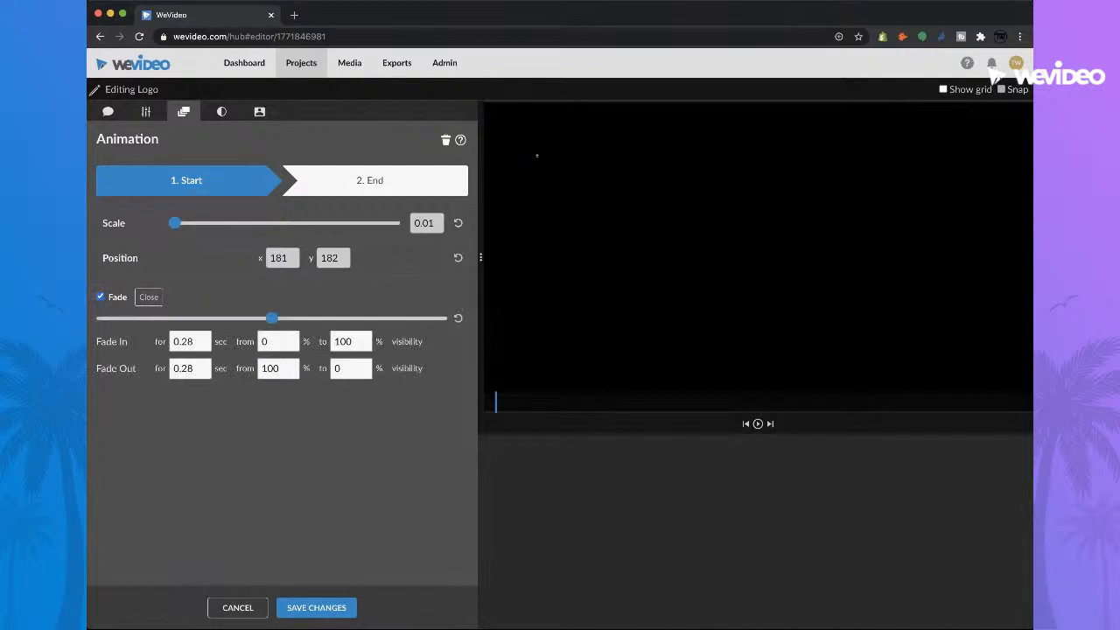
{"action": "left_click", "coordinate": [190, 367]}
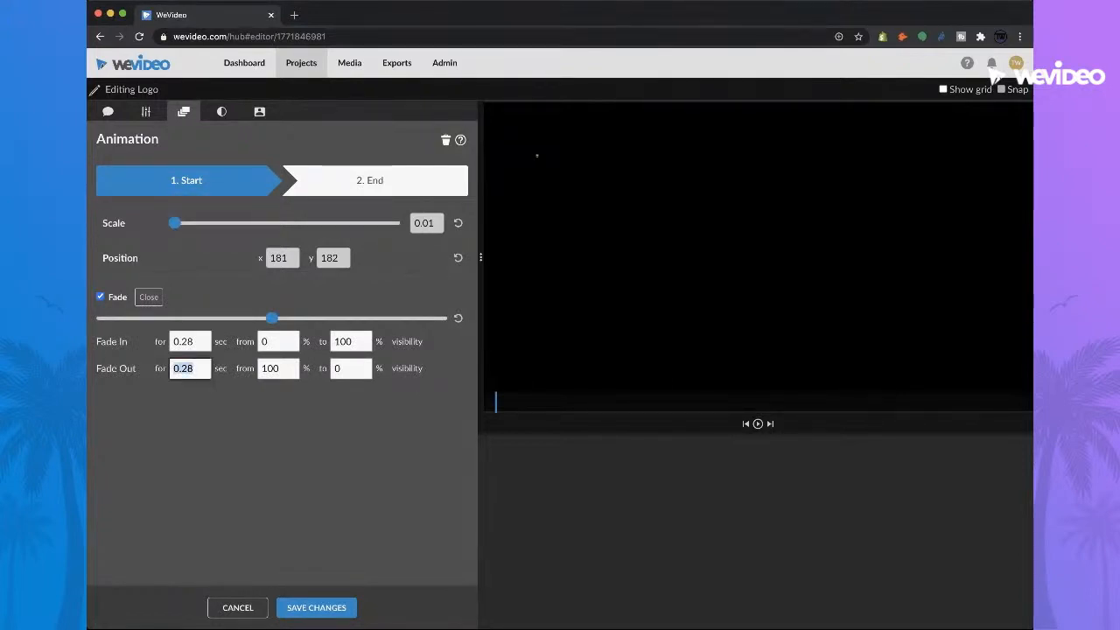
{"action": "type", "text": "0"}
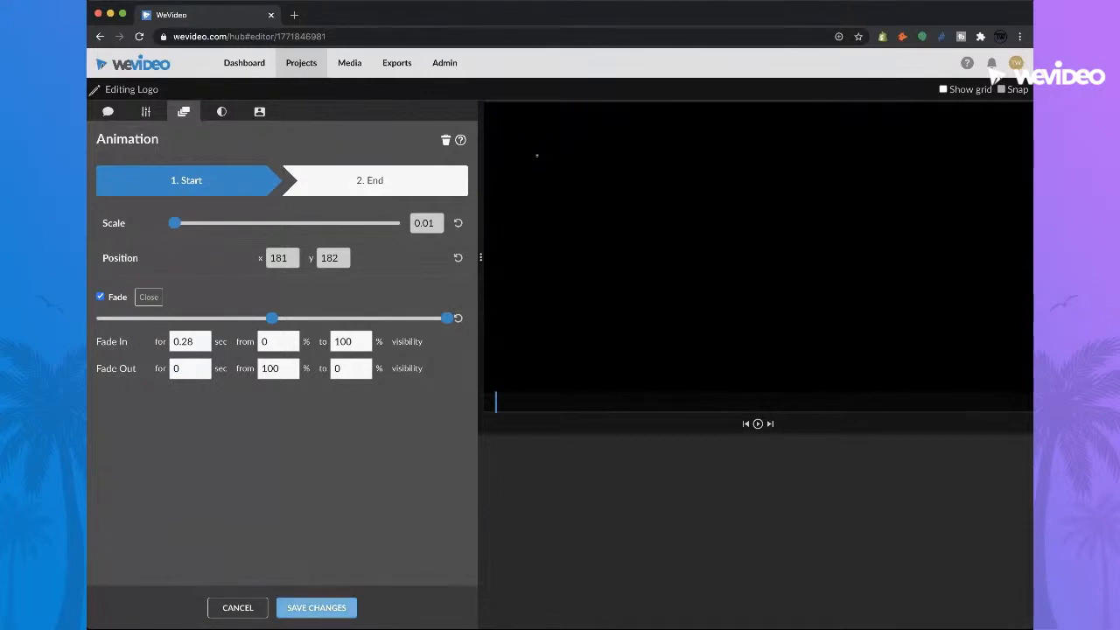
{"action": "left_click", "coordinate": [317, 607]}
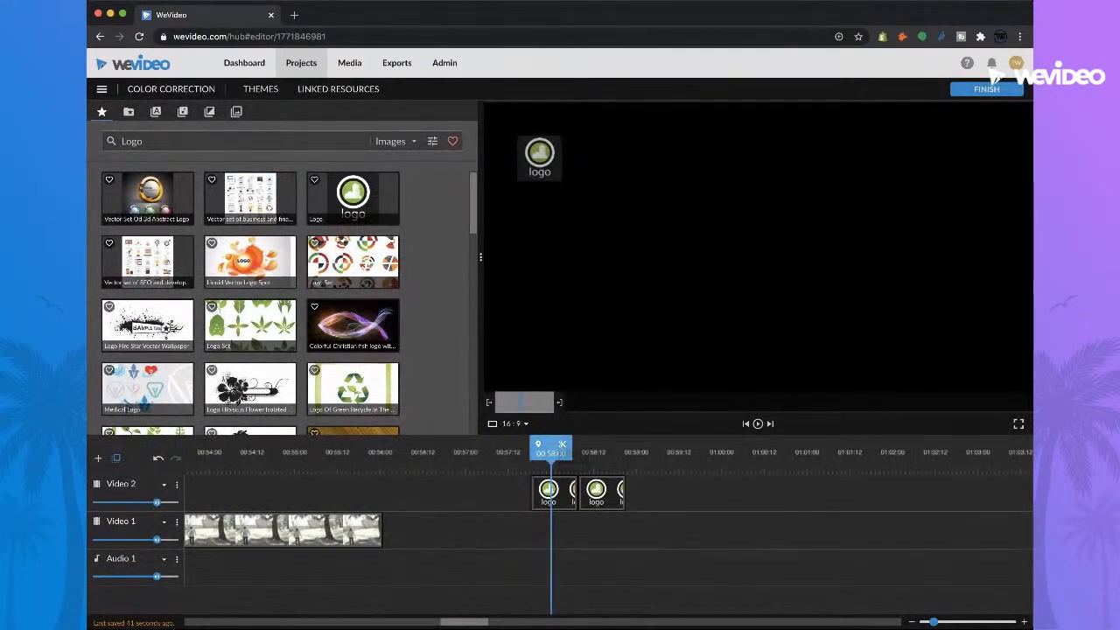
Extend the static second logo clip on the Video 2 track to about 3 seconds.
{"action": "key", "text": "space"}
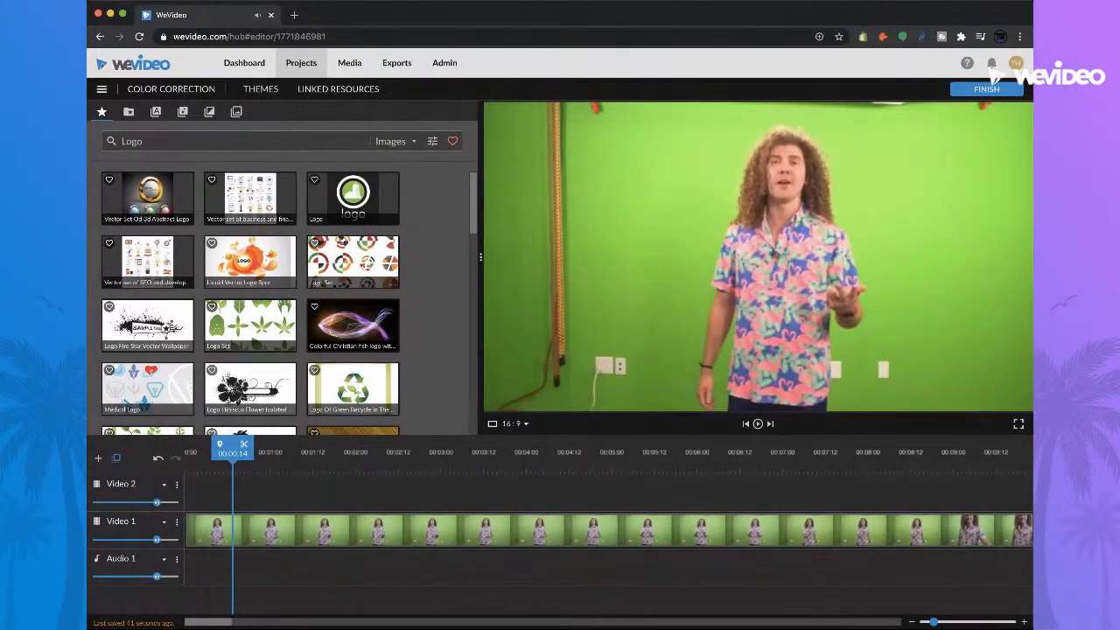
{"action": "scroll", "coordinate": [603, 516], "scroll_direction": "right", "scroll_amount": 10}
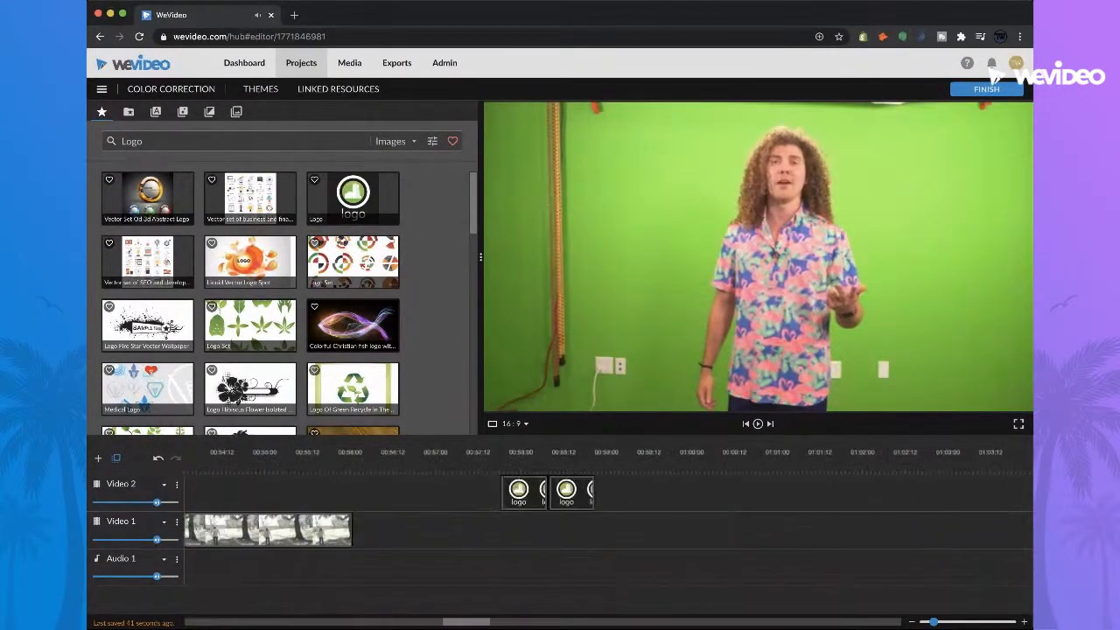
{"action": "left_click", "coordinate": [339, 490]}
{"action": "left_click_drag", "start_coordinate": [388, 492], "coordinate": [448, 492]}
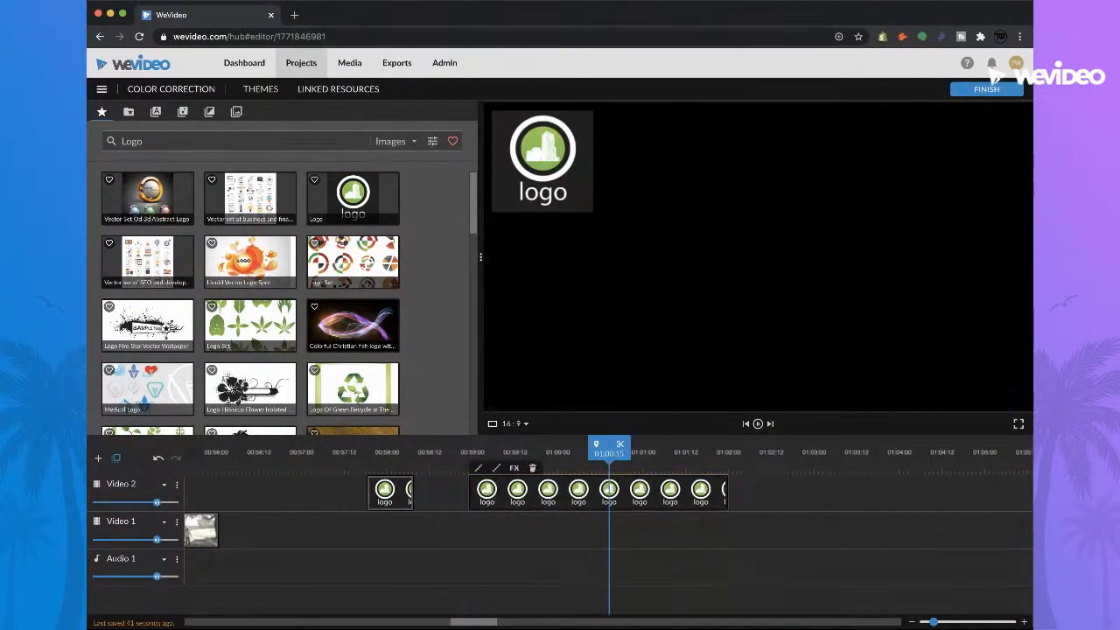
Lengthen the animated logo clip to 22 frames, place the static clip directly after it, and play both.
{"action": "key", "text": "space"}
{"action": "key", "text": "space"}
{"action": "left_click_drag", "start_coordinate": [610, 488], "coordinate": [644, 488]}
{"action": "key", "text": "space"}
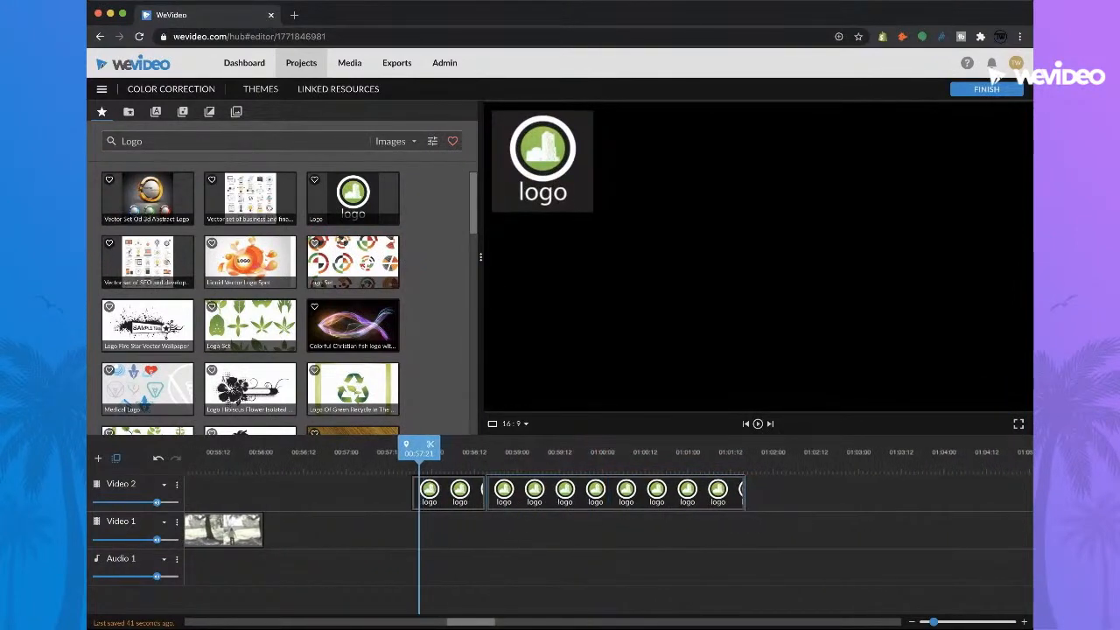
{"action": "key", "text": "space"}
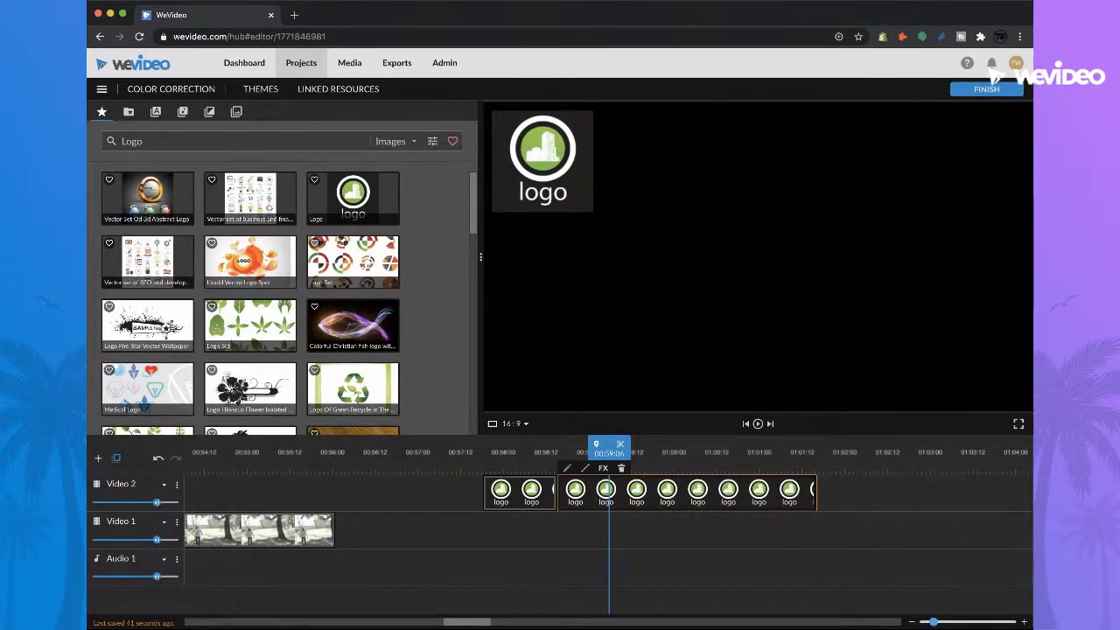
Examine the two adjoining logo clips on the Video 2 track at several timeline zoom levels.
{"action": "scroll", "coordinate": [609, 525], "scroll_direction": "down", "scroll_amount": 3}
{"action": "scroll", "coordinate": [609, 525], "scroll_direction": "up", "scroll_amount": 5}
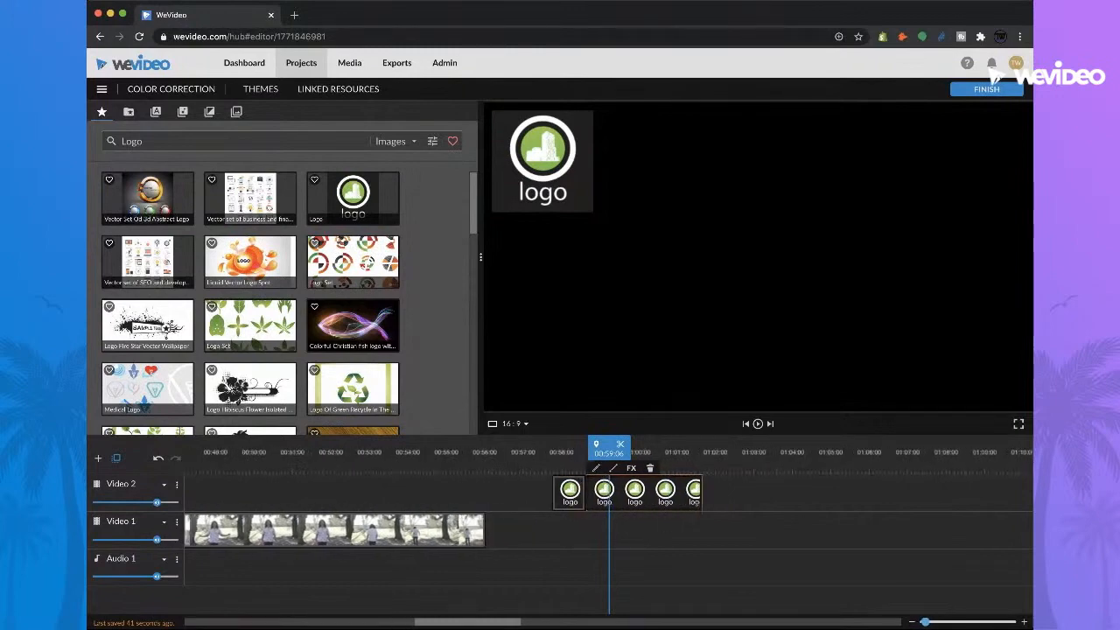
{"action": "scroll", "coordinate": [609, 525], "scroll_direction": "up", "scroll_amount": 1}
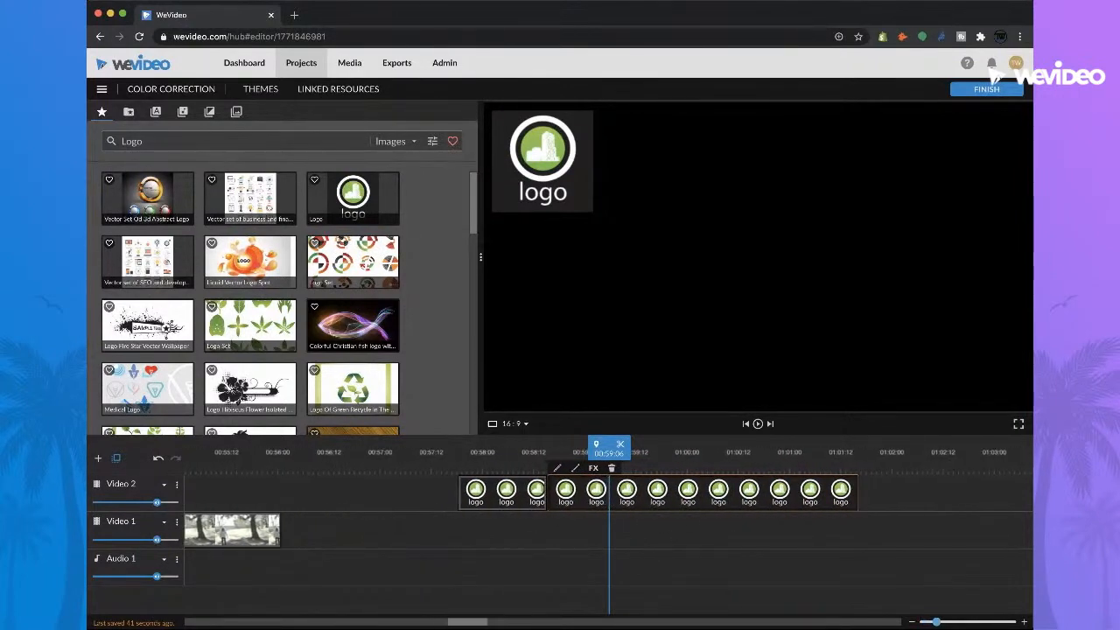
{"action": "scroll", "coordinate": [609, 525], "scroll_direction": "down", "scroll_amount": 2}
{"action": "scroll", "coordinate": [609, 525], "scroll_direction": "up", "scroll_amount": 4}
{"action": "scroll", "coordinate": [609, 525], "scroll_direction": "down", "scroll_amount": 3}
{"action": "scroll", "coordinate": [609, 525], "scroll_direction": "up", "scroll_amount": 2}
{"action": "scroll", "coordinate": [609, 525], "scroll_direction": "up", "scroll_amount": 1}
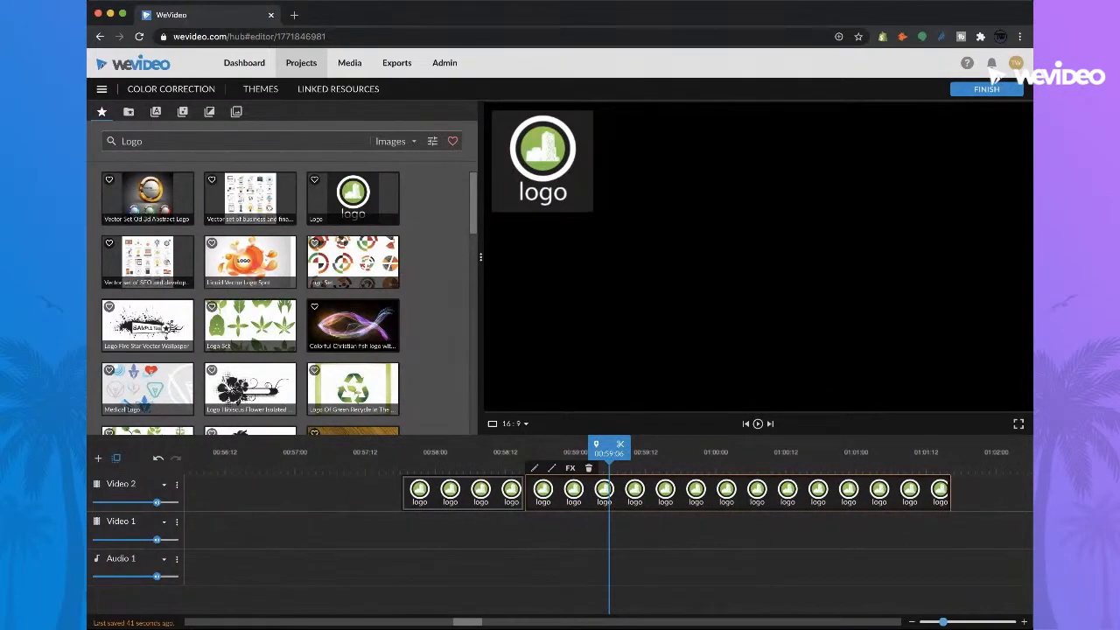
{"action": "scroll", "coordinate": [609, 525], "scroll_direction": "down", "scroll_amount": 2}
{"action": "scroll", "coordinate": [609, 525], "scroll_direction": "down", "scroll_amount": 1}
{"action": "scroll", "coordinate": [609, 525], "scroll_direction": "up", "scroll_amount": 3}
{"action": "scroll", "coordinate": [609, 525], "scroll_direction": "down", "scroll_amount": 3}
{"action": "scroll", "coordinate": [609, 525], "scroll_direction": "up", "scroll_amount": 2}
{"action": "scroll", "coordinate": [609, 525], "scroll_direction": "down", "scroll_amount": 2}
{"action": "scroll", "coordinate": [609, 525], "scroll_direction": "up", "scroll_amount": 3}
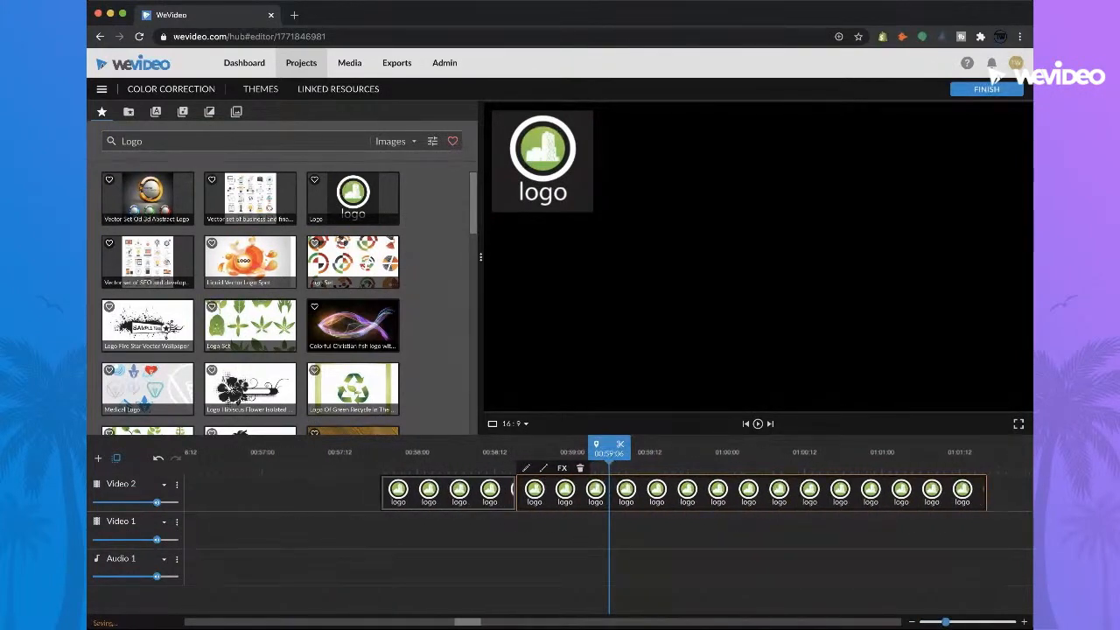
Play the sequence from the start of the animated logo clip into the static clip to review the transition.
{"action": "left_click", "coordinate": [466, 451]}
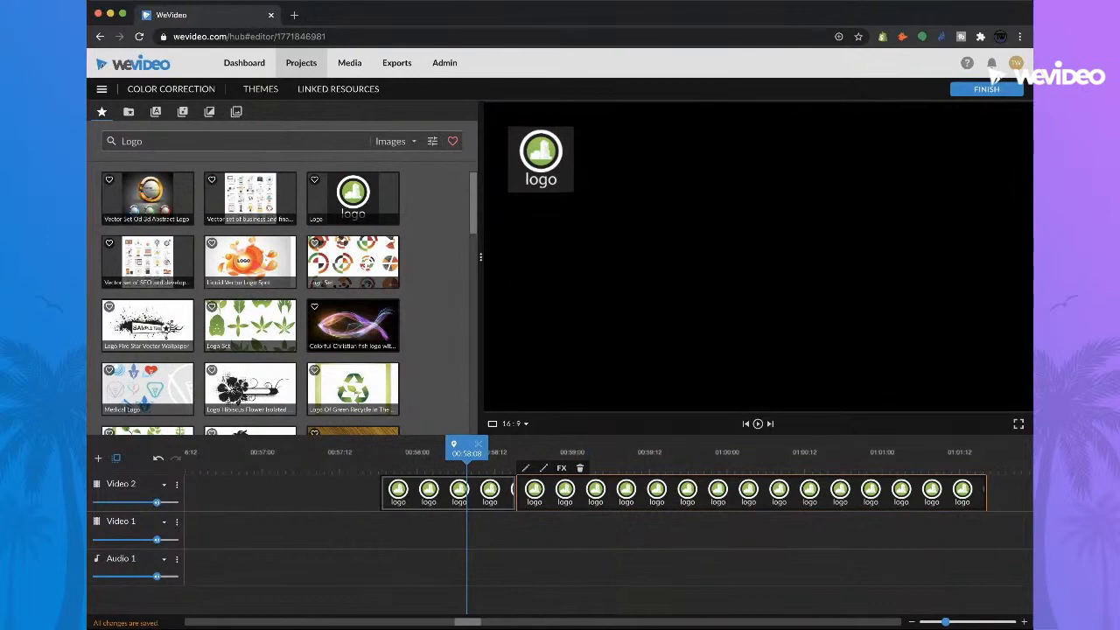
{"action": "scroll", "coordinate": [780, 525], "scroll_direction": "down", "scroll_amount": 3}
{"action": "left_click_drag", "start_coordinate": [610, 449], "coordinate": [574, 449]}
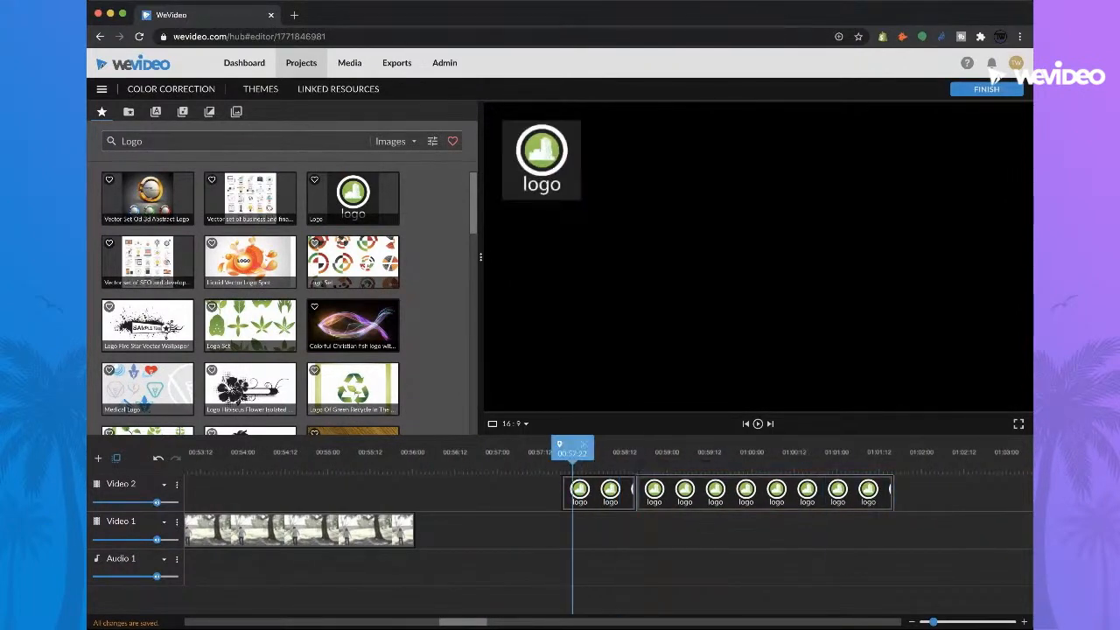
{"action": "scroll", "coordinate": [560, 525], "scroll_direction": "left", "scroll_amount": 2}
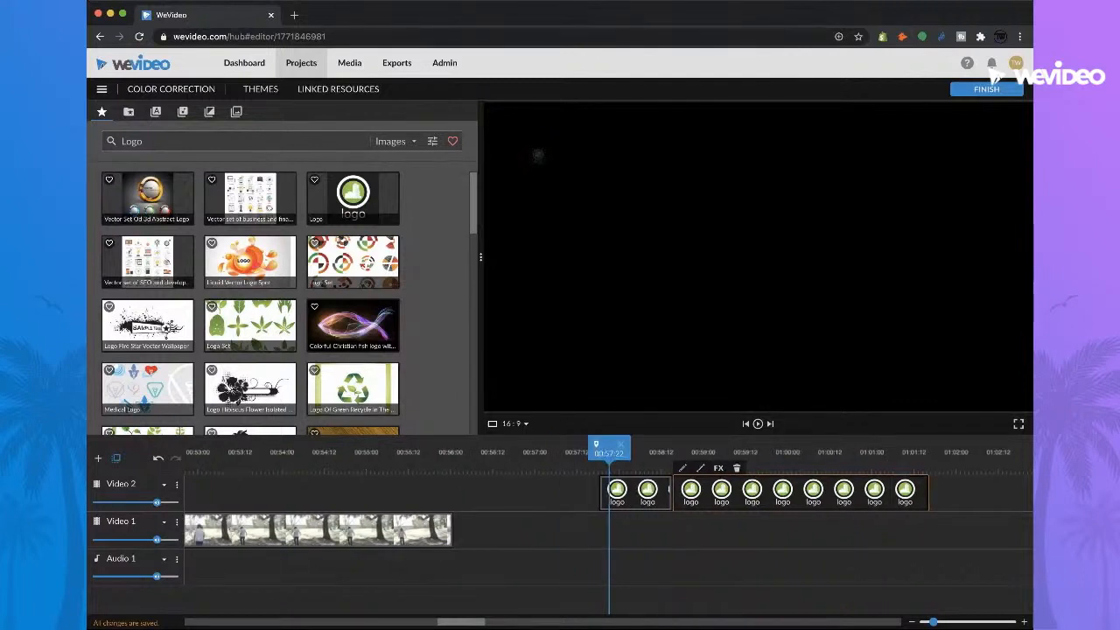
{"action": "scroll", "coordinate": [658, 493], "scroll_direction": "down", "scroll_amount": 1}
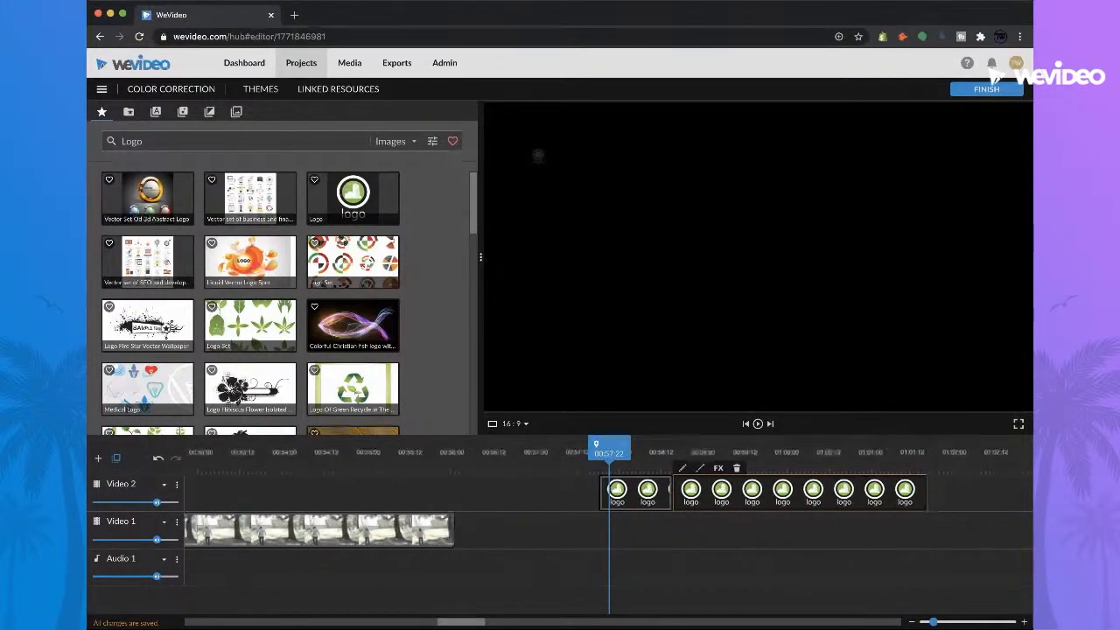
{"action": "scroll", "coordinate": [658, 492], "scroll_direction": "up", "scroll_amount": 2}
{"action": "scroll", "coordinate": [658, 493], "scroll_direction": "up", "scroll_amount": 1}
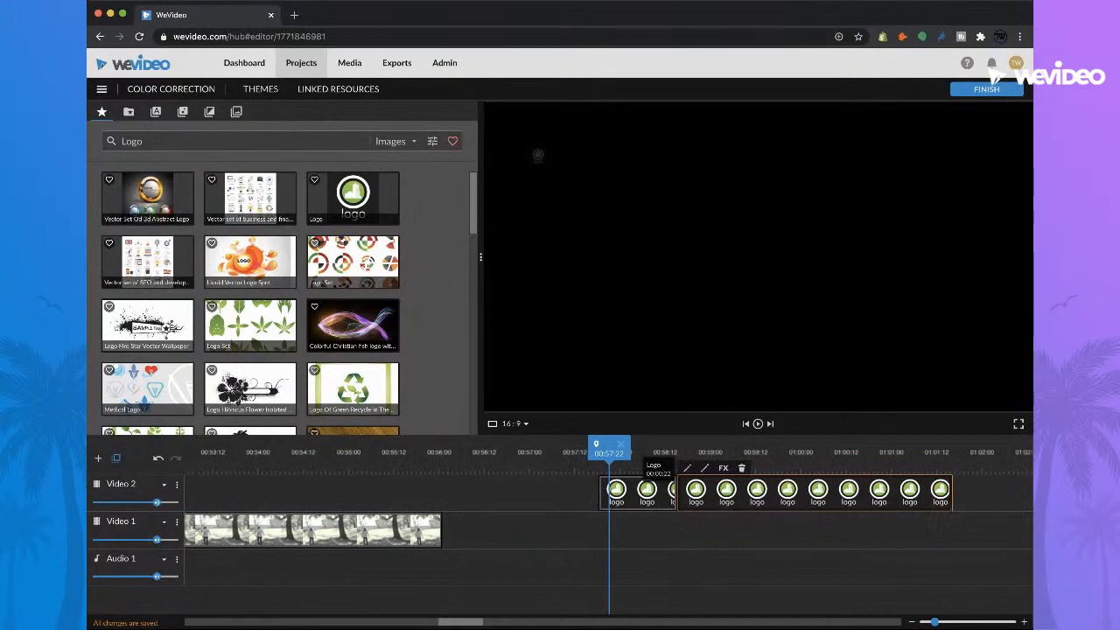
{"action": "key", "text": "space"}
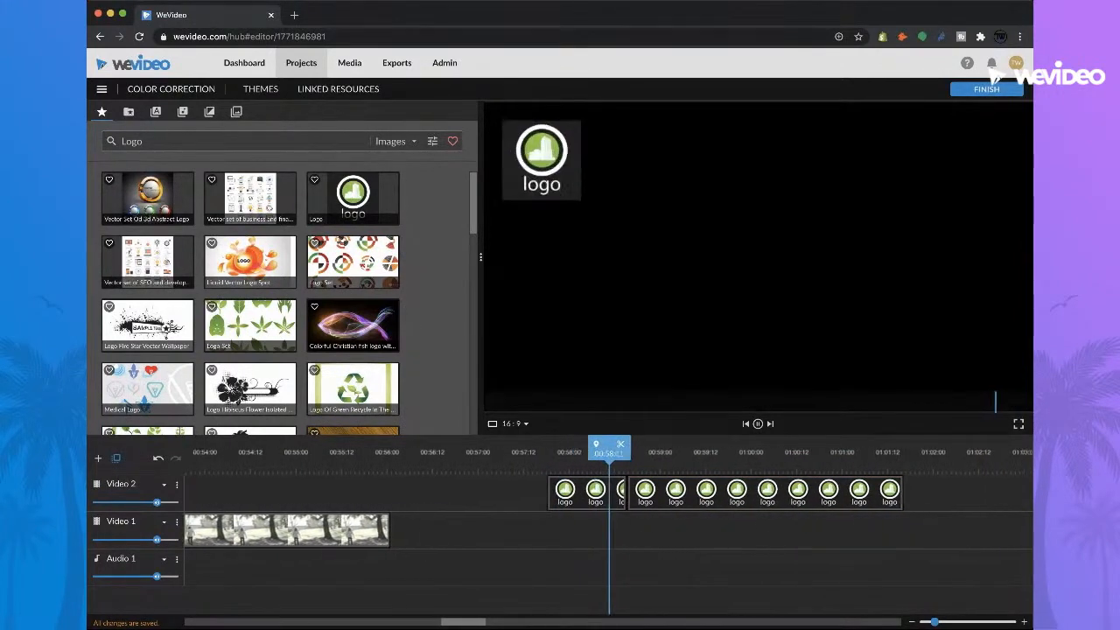
{"action": "key", "text": "space"}
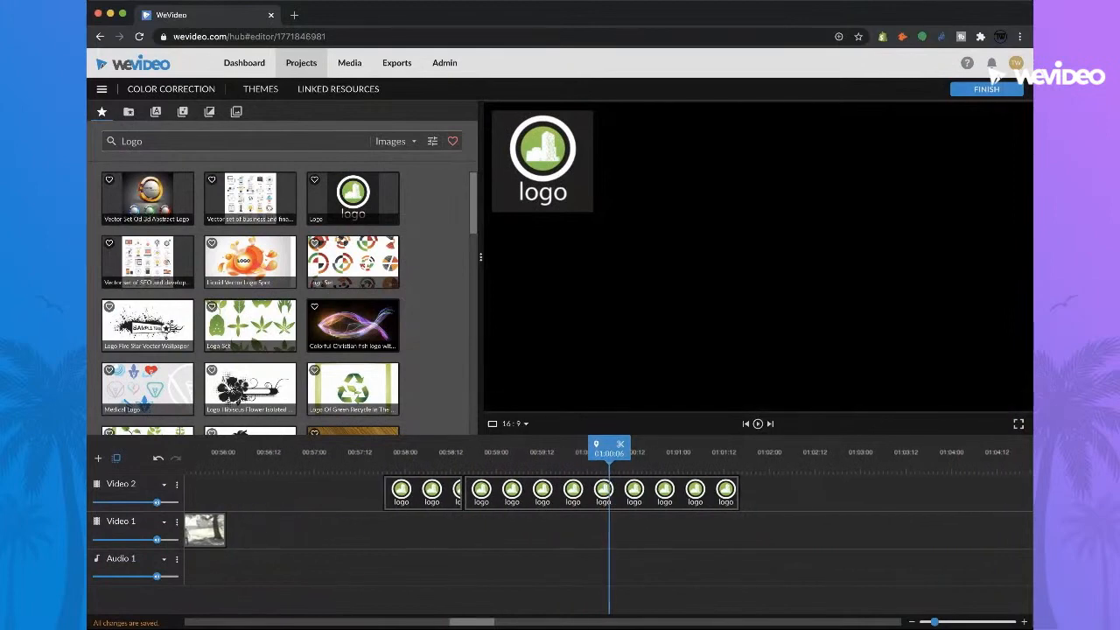
Shorten the animated logo clip to a few frames and move the static logo clip directly after it.
{"action": "left_click", "coordinate": [405, 495]}
{"action": "left_click_drag", "start_coordinate": [460, 494], "coordinate": [401, 494]}
{"action": "left_click_drag", "start_coordinate": [499, 493], "coordinate": [436, 493]}
Preview the shortened logo animation from just before its start and inspect where it meets the static clip.
{"action": "left_click_drag", "start_coordinate": [402, 451], "coordinate": [385, 451]}
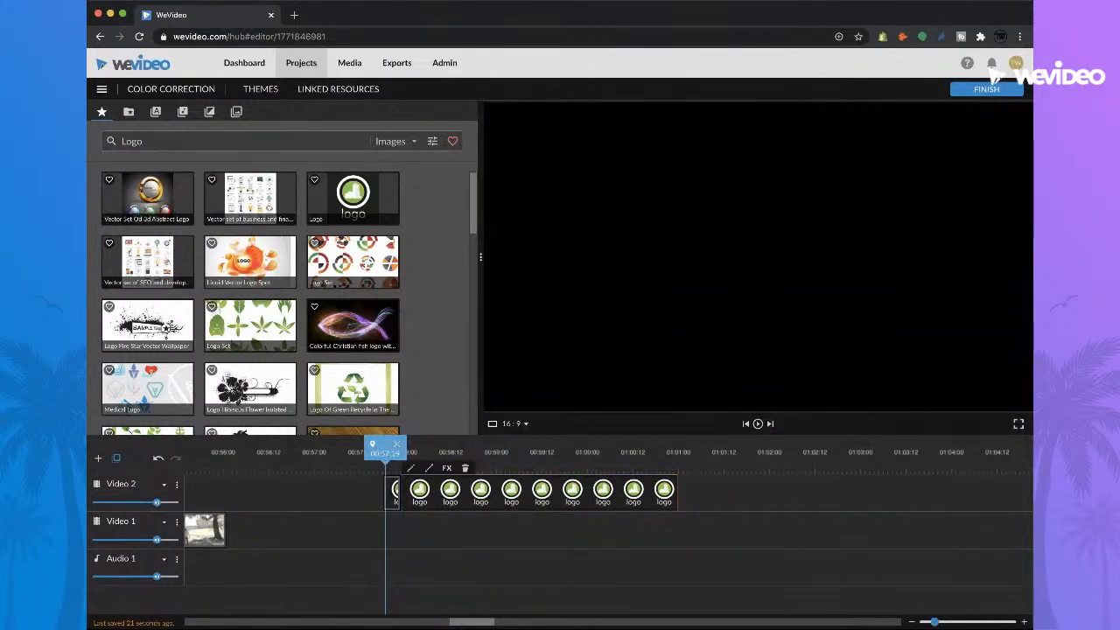
{"action": "key", "text": "space"}
{"action": "key", "text": "space"}
{"action": "left_click", "coordinate": [500, 453]}
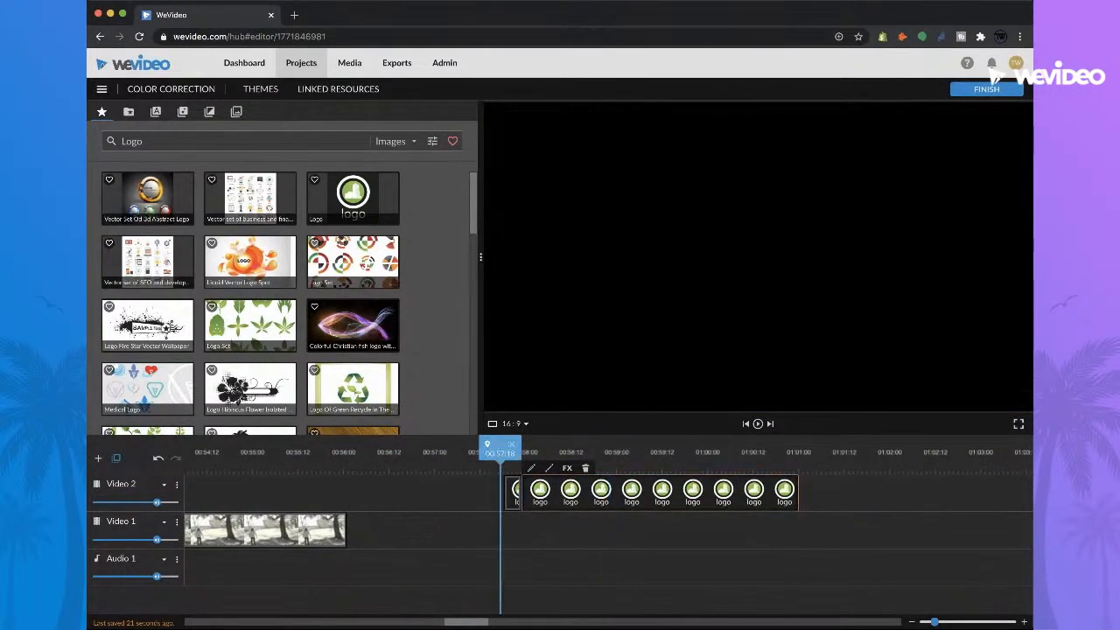
{"action": "left_click", "coordinate": [512, 494]}
{"action": "mouse_move", "coordinate": [545, 493]}
{"action": "left_mouse_down"}
{"action": "mouse_move", "coordinate": [573, 493]}
{"action": "mouse_move", "coordinate": [545, 493]}
{"action": "left_mouse_up"}
{"action": "left_click", "coordinate": [515, 493]}
{"action": "left_click", "coordinate": [573, 493]}
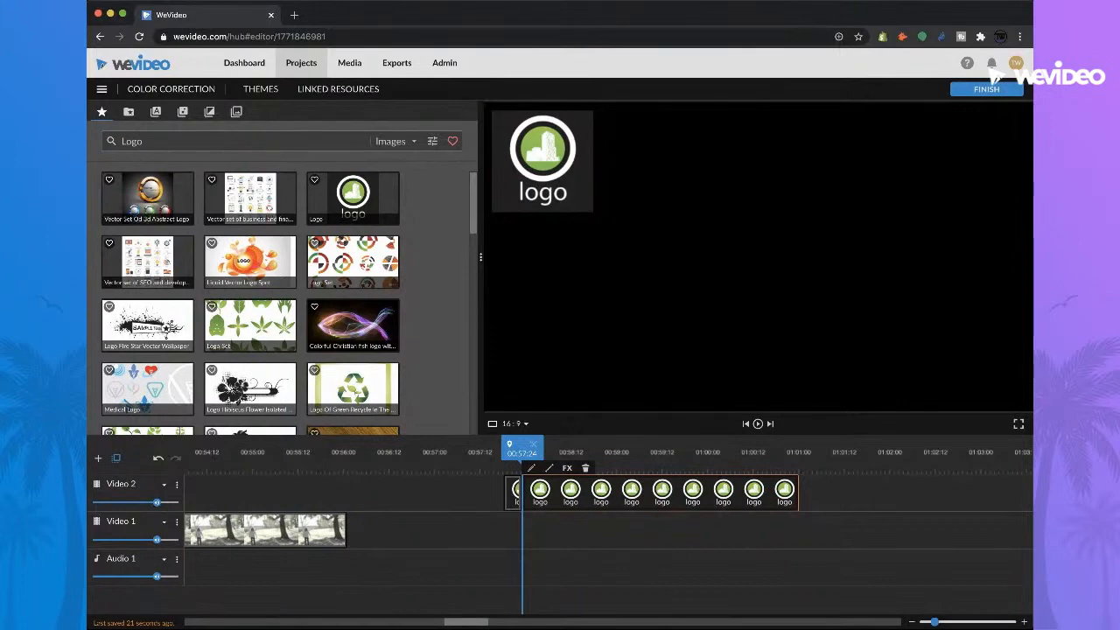
{"action": "key", "text": "Escape"}
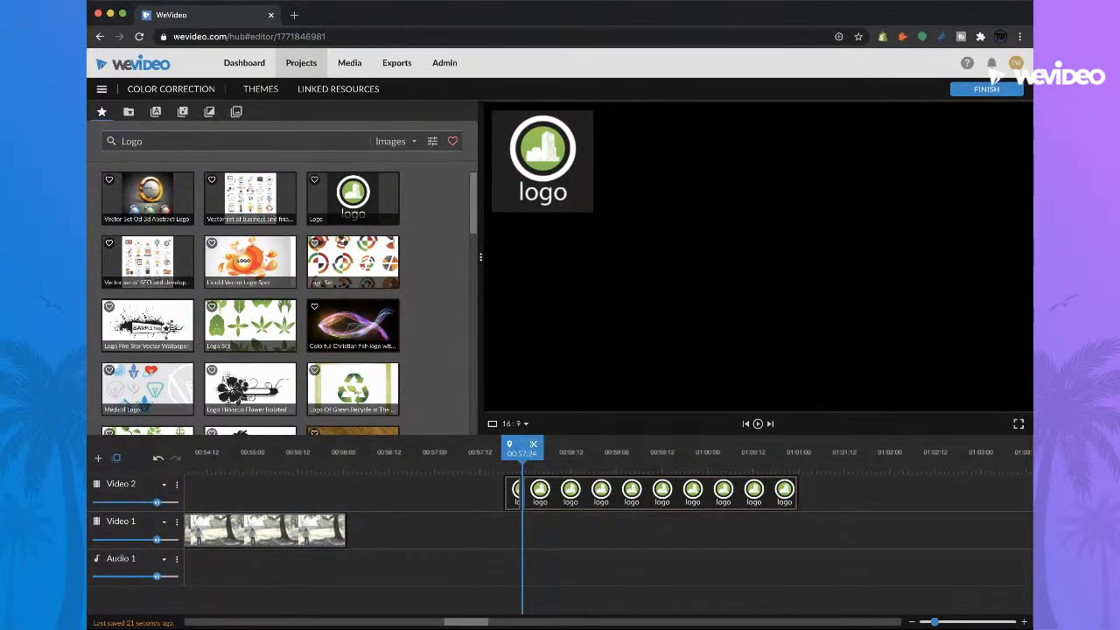
Paste a copy of the second Video 1 clip after the original on the same track.
{"action": "scroll", "coordinate": [560, 516], "scroll_direction": "left", "scroll_amount": 5}
{"action": "scroll", "coordinate": [560, 516], "scroll_direction": "right", "scroll_amount": 3}
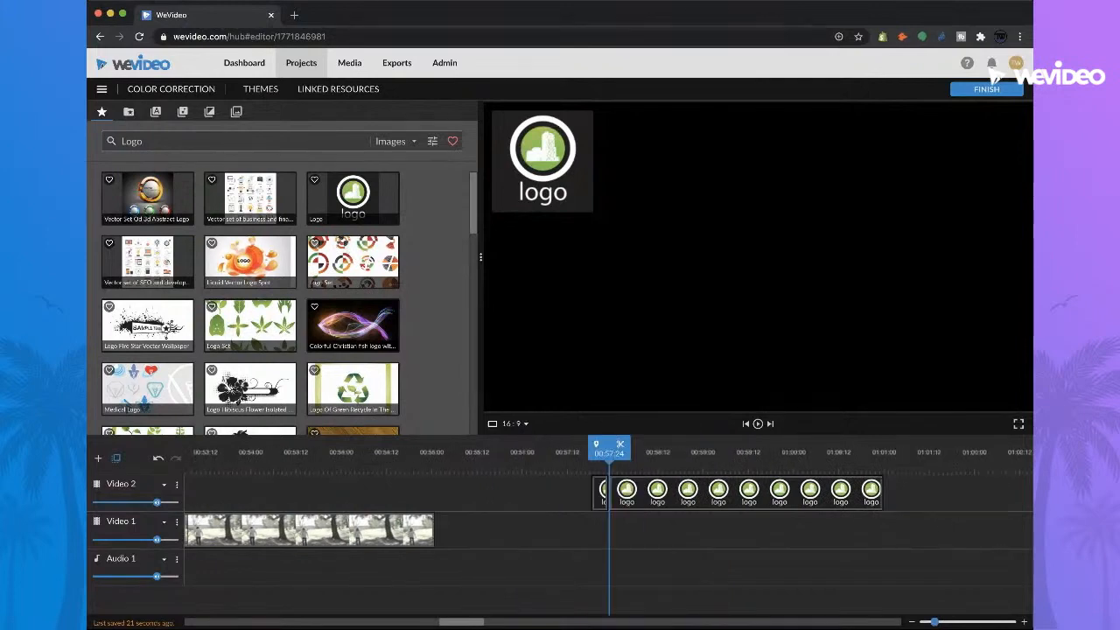
{"action": "left_click_drag", "start_coordinate": [933, 622], "coordinate": [932, 622]}
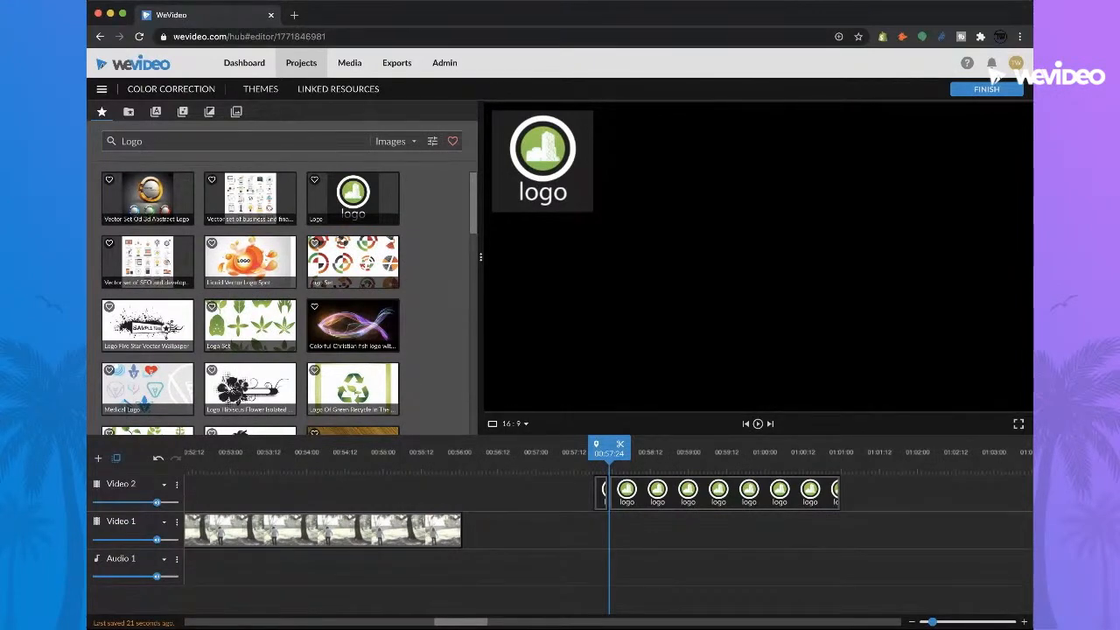
{"action": "left_click_drag", "start_coordinate": [609, 453], "coordinate": [418, 453]}
{"action": "left_click", "coordinate": [413, 530]}
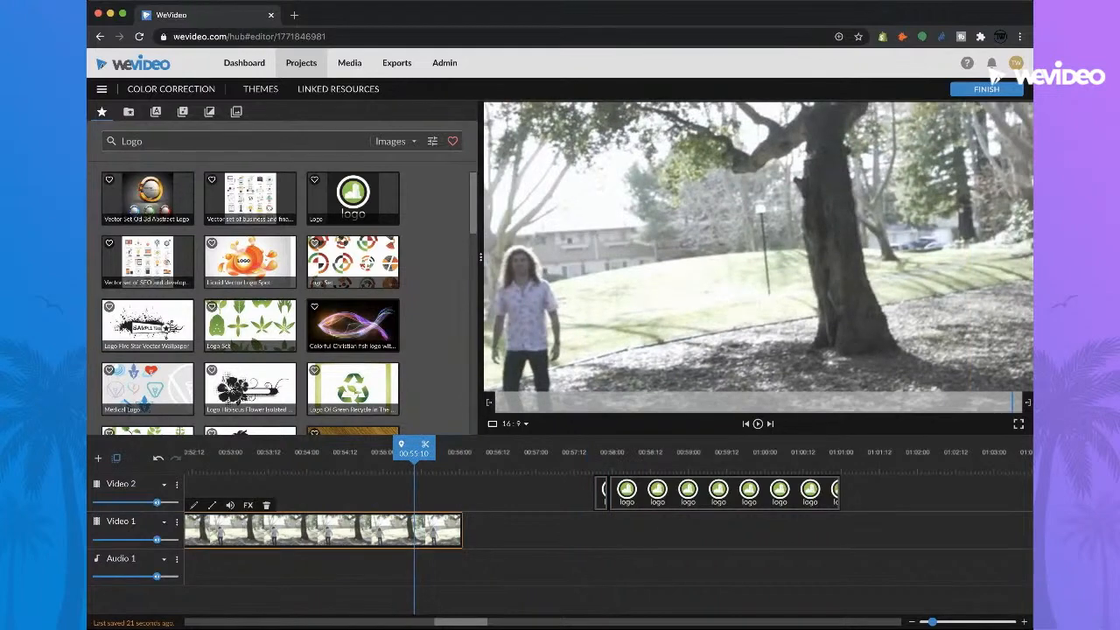
{"action": "left_click", "coordinate": [494, 453]}
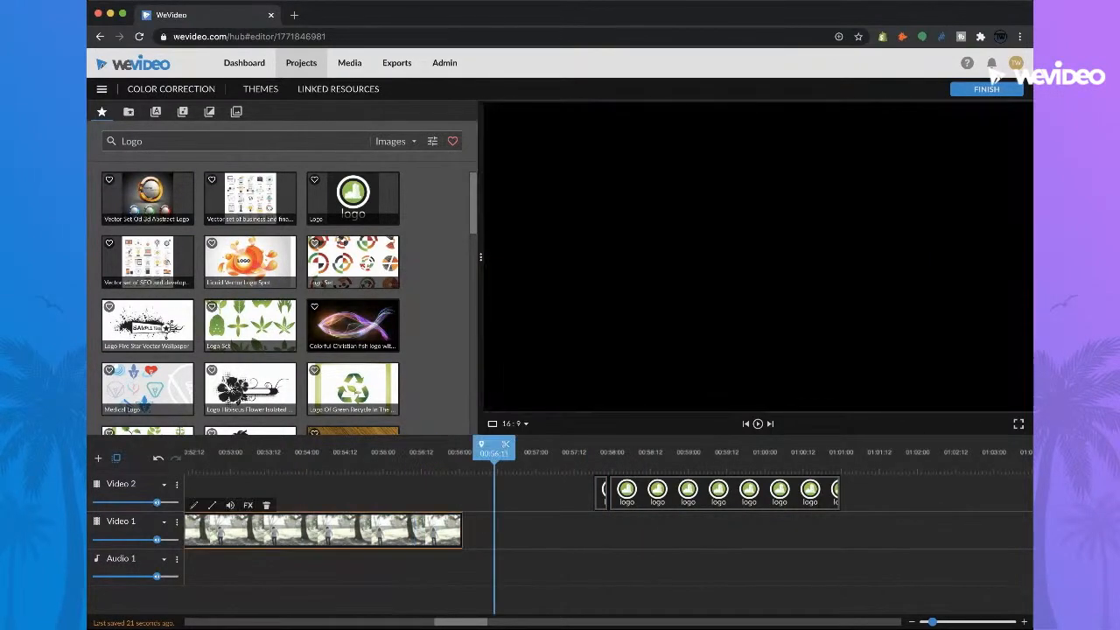
{"action": "key", "text": "End"}
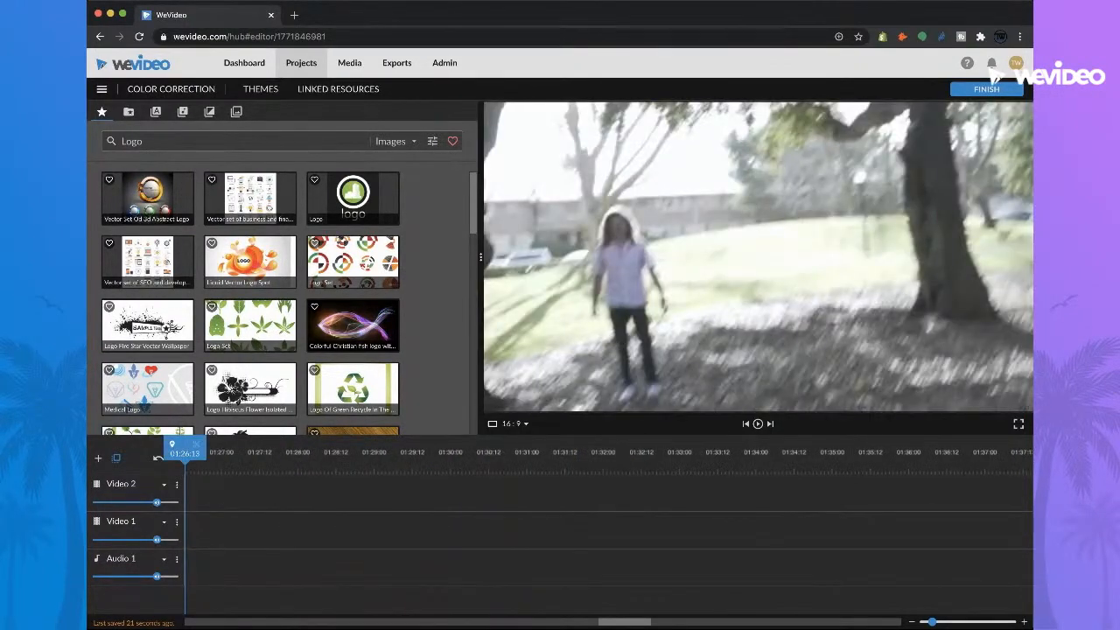
{"action": "left_click_drag", "start_coordinate": [932, 622], "coordinate": [920, 622]}
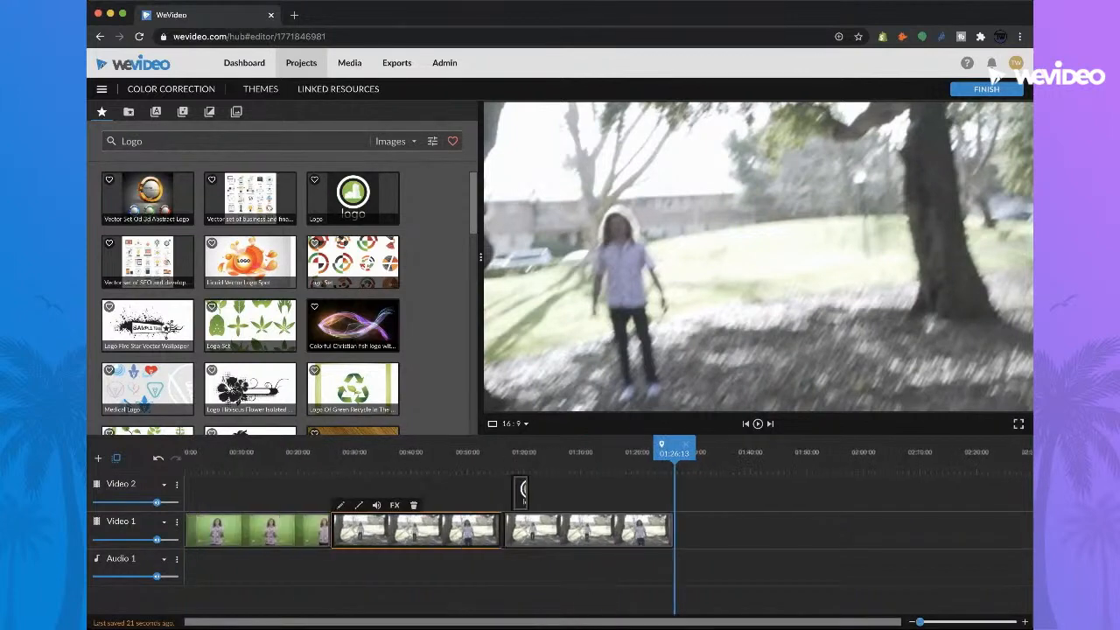
Undo the pasted copy on the Video 1 track and clear the clip selection.
{"action": "key", "text": "super+z"}
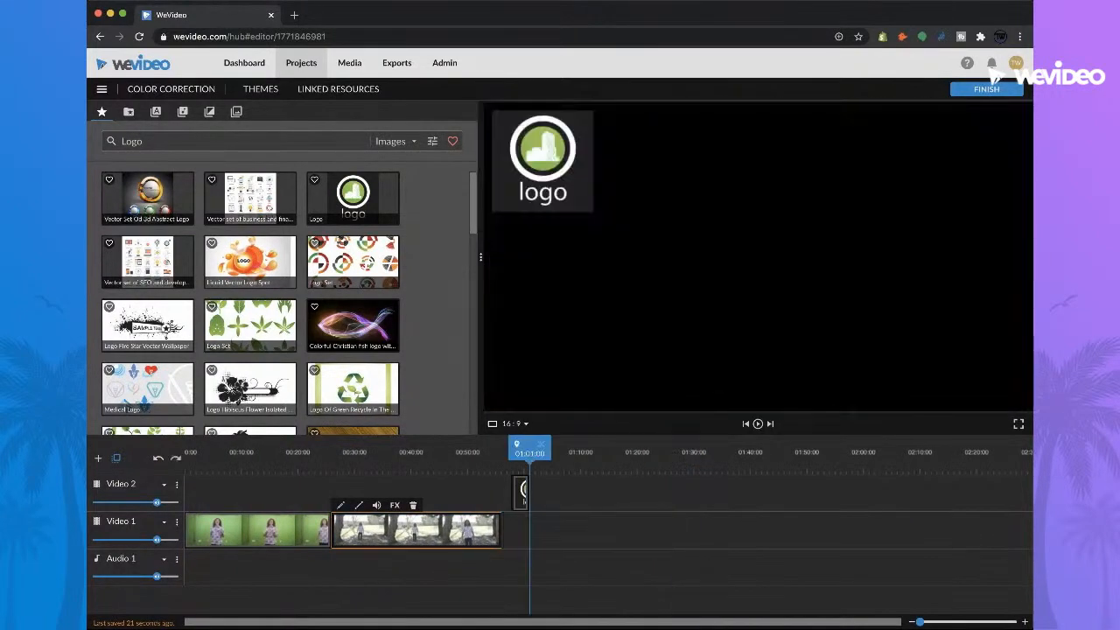
{"action": "key", "text": "Escape"}
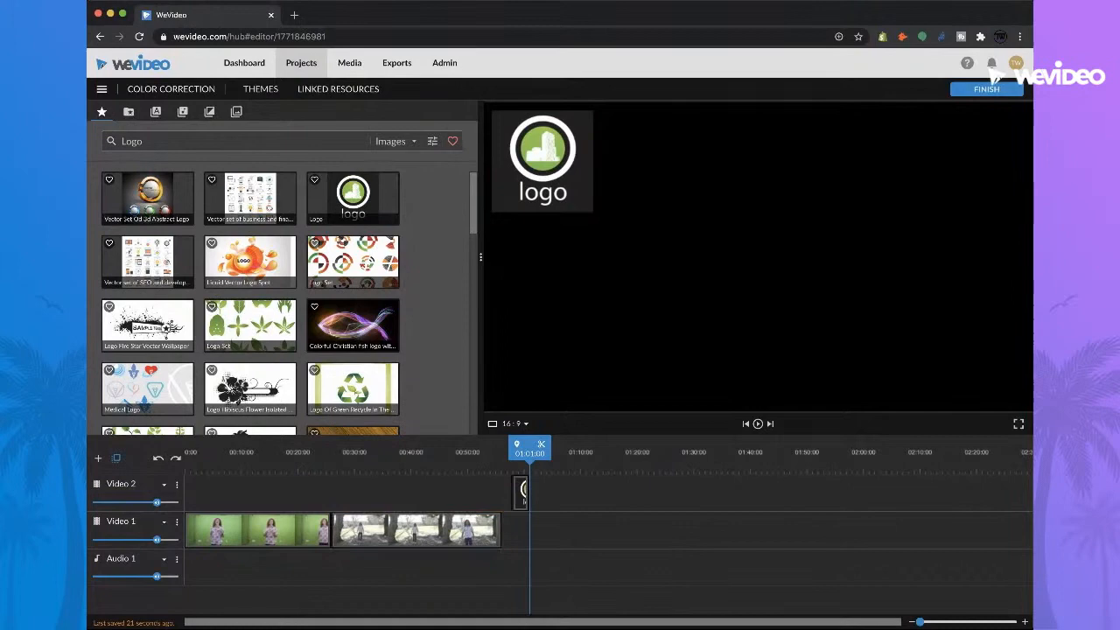
Duplicate the second Video 1 clip onto the Video 2 track, starting at 01:29:04.
{"action": "left_click", "coordinate": [464, 469]}
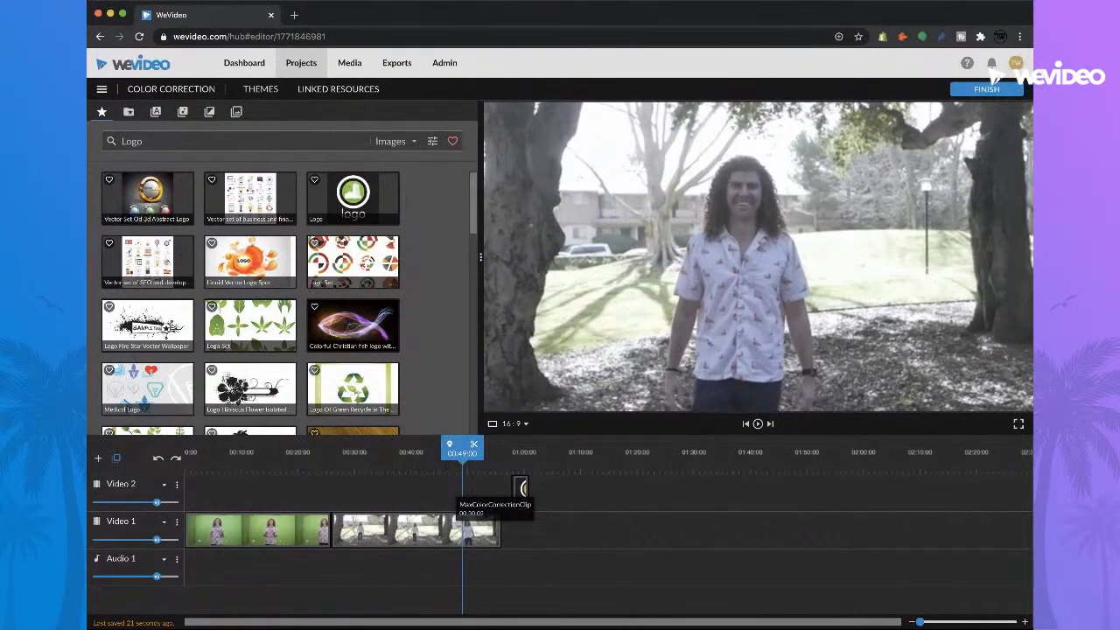
{"action": "left_click", "coordinate": [433, 530]}
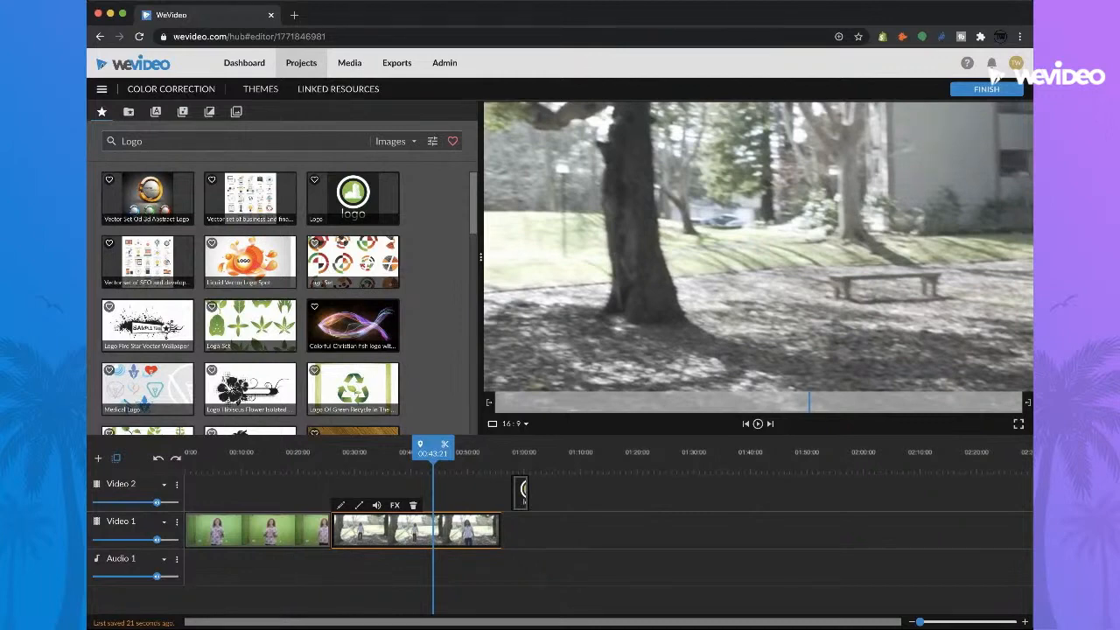
{"action": "left_click_drag", "start_coordinate": [433, 530], "coordinate": [789, 492]}
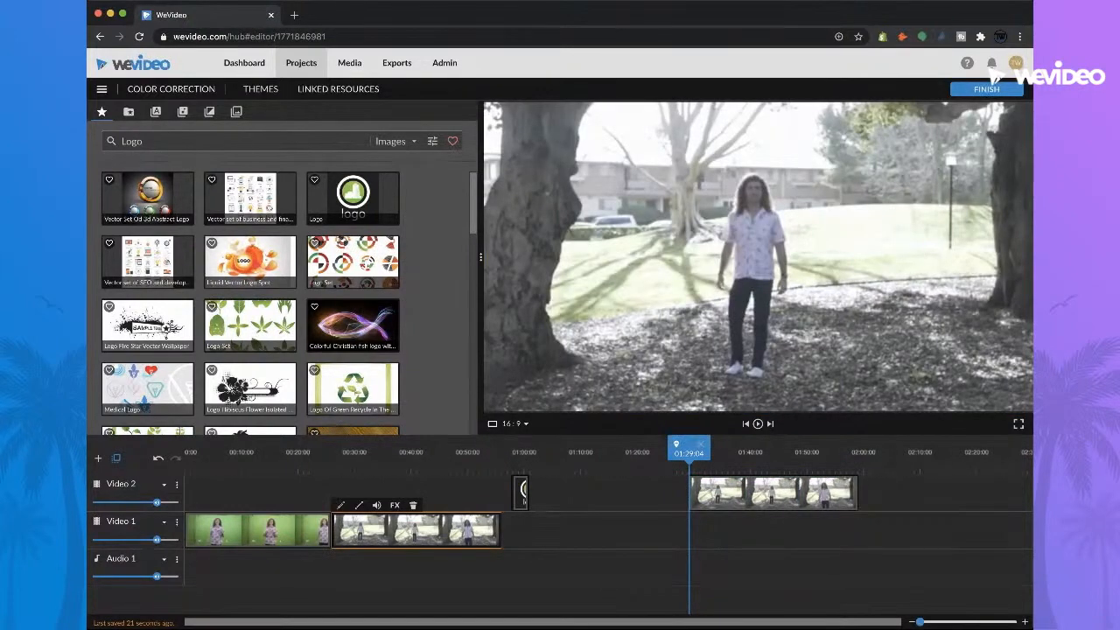
{"action": "key", "text": "Escape"}
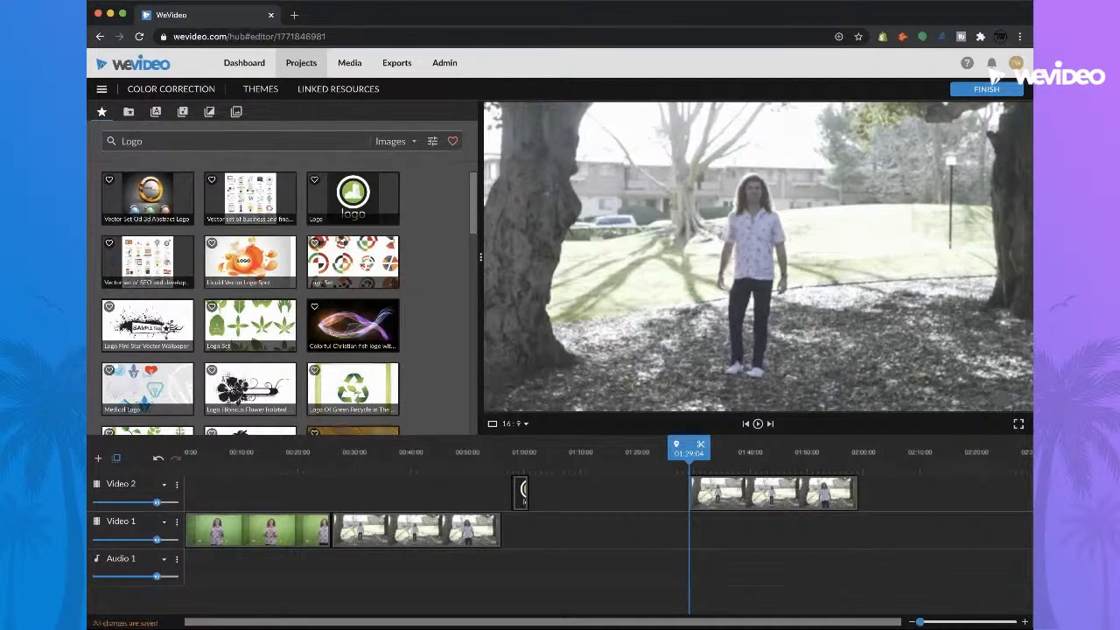
Delete the duplicated clip from the Video 2 track.
{"action": "left_click", "coordinate": [396, 454]}
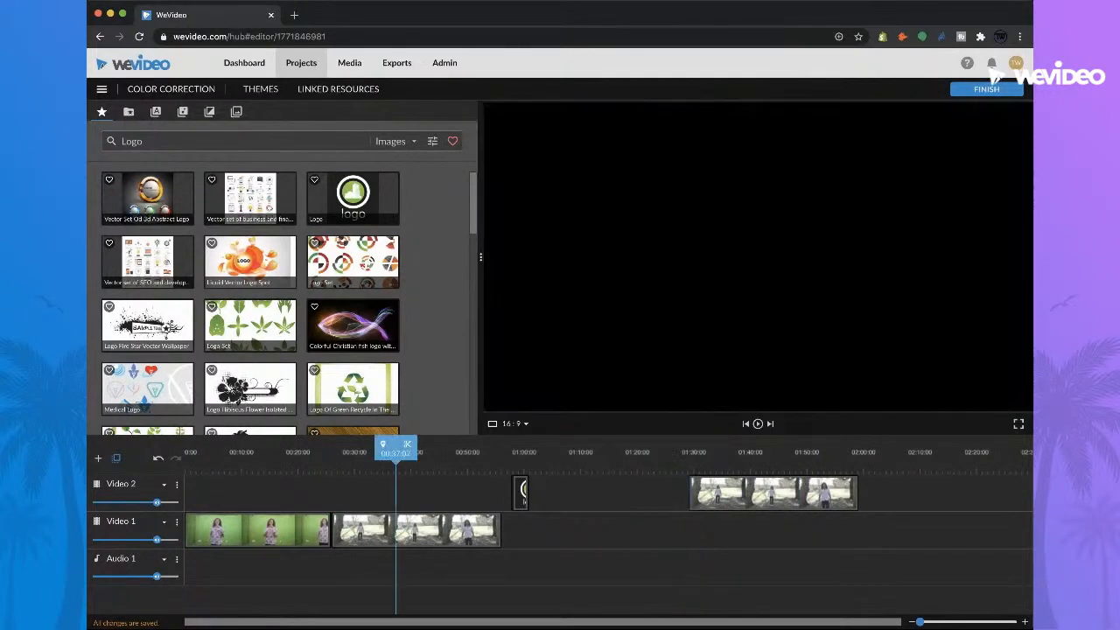
{"action": "left_click", "coordinate": [759, 455]}
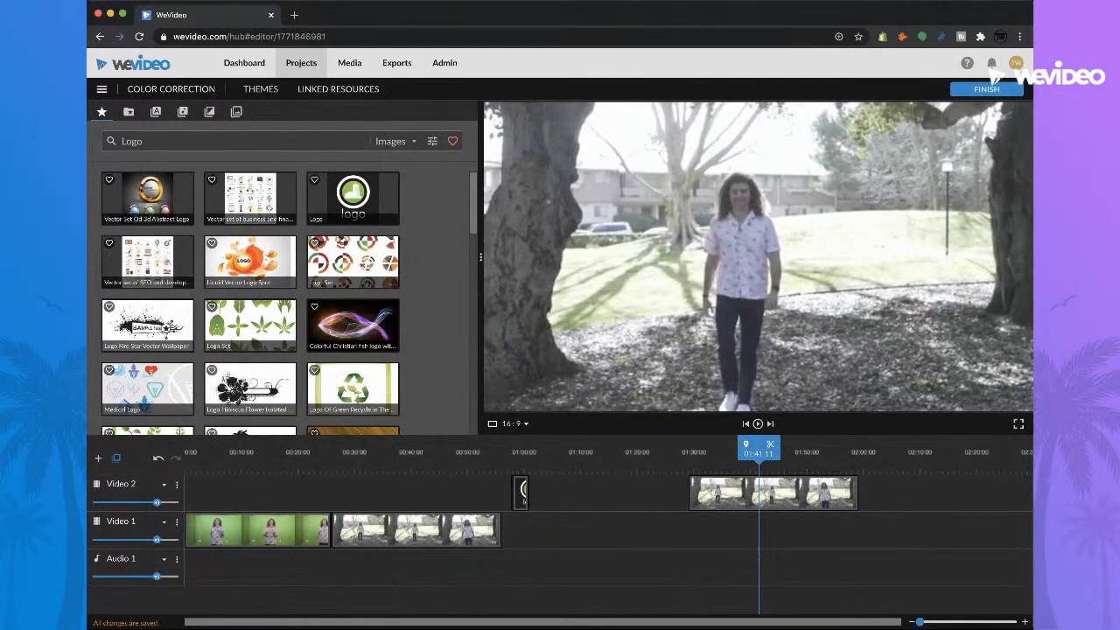
{"action": "left_click", "coordinate": [750, 493]}
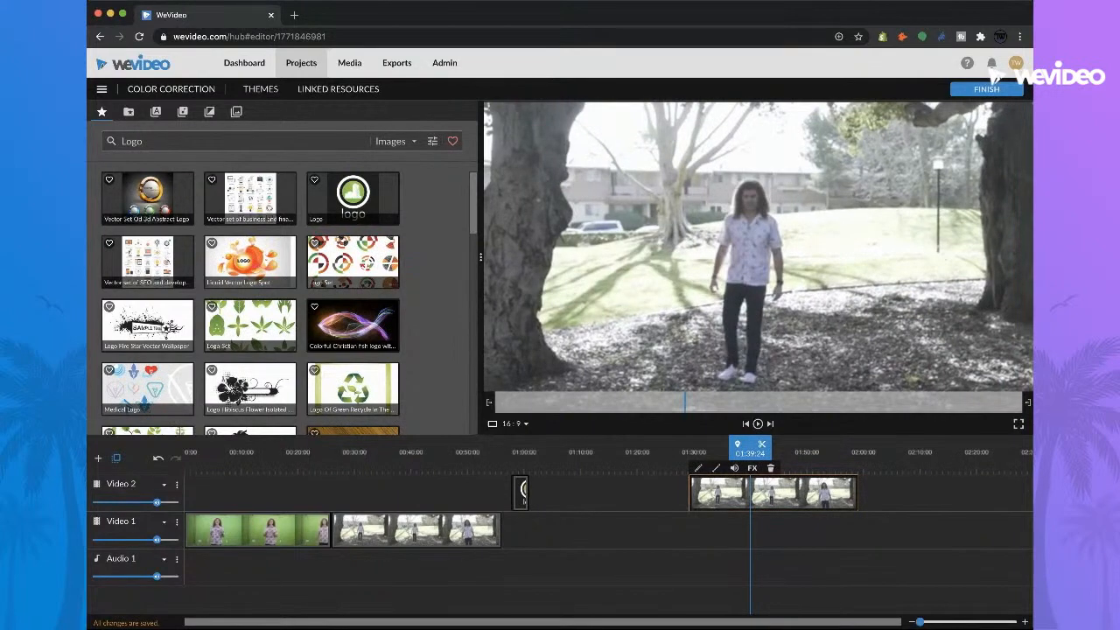
{"action": "left_click", "coordinate": [770, 468]}
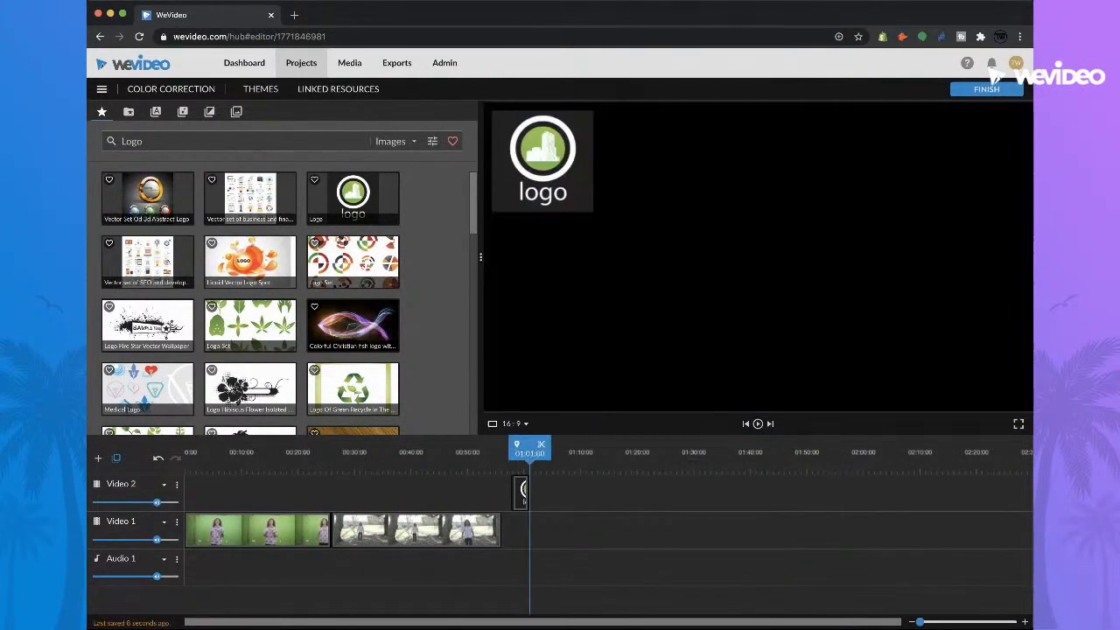
Select the static logo clip on the Video 2 track and play through it at a closer timeline zoom.
{"action": "left_click_drag", "start_coordinate": [527, 449], "coordinate": [514, 448]}
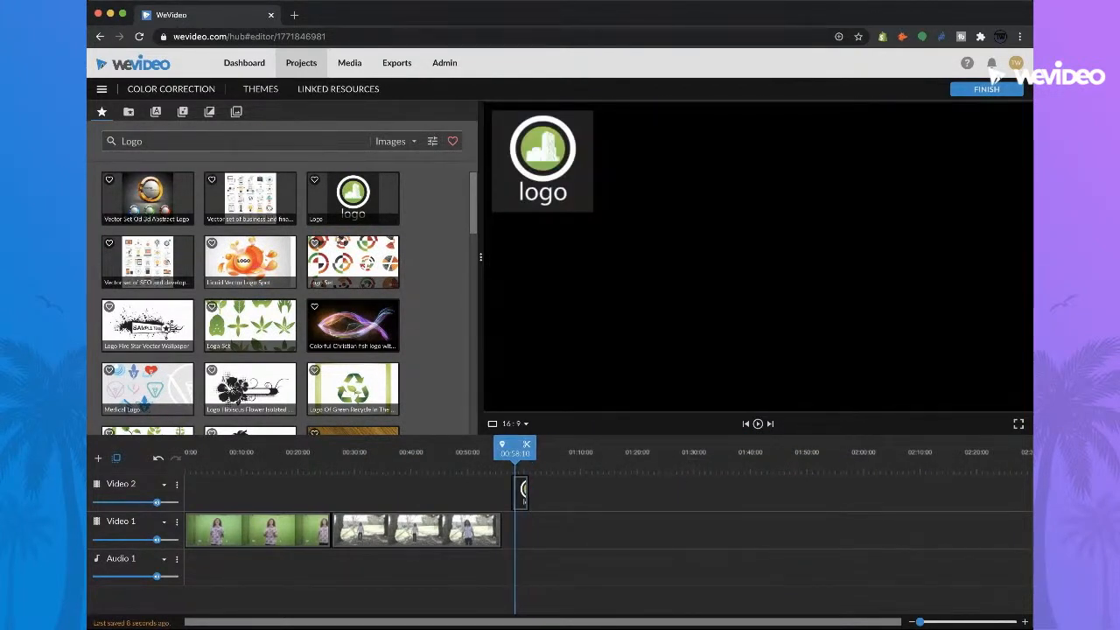
{"action": "left_click_drag", "start_coordinate": [919, 622], "coordinate": [931, 622]}
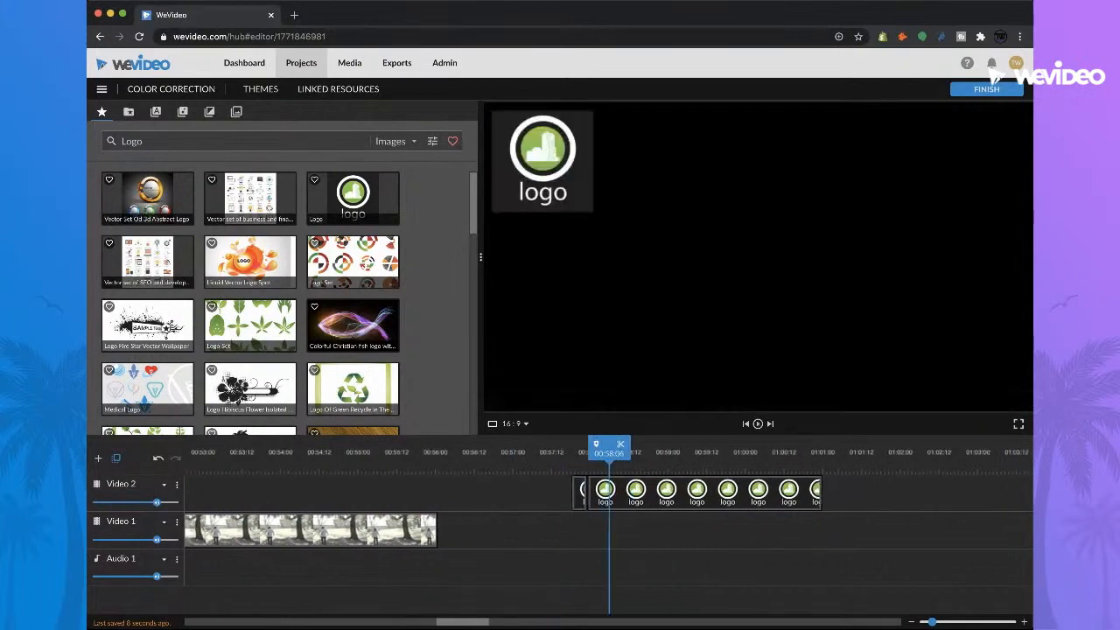
{"action": "left_click_drag", "start_coordinate": [665, 490], "coordinate": [704, 490]}
{"action": "key", "text": "space"}
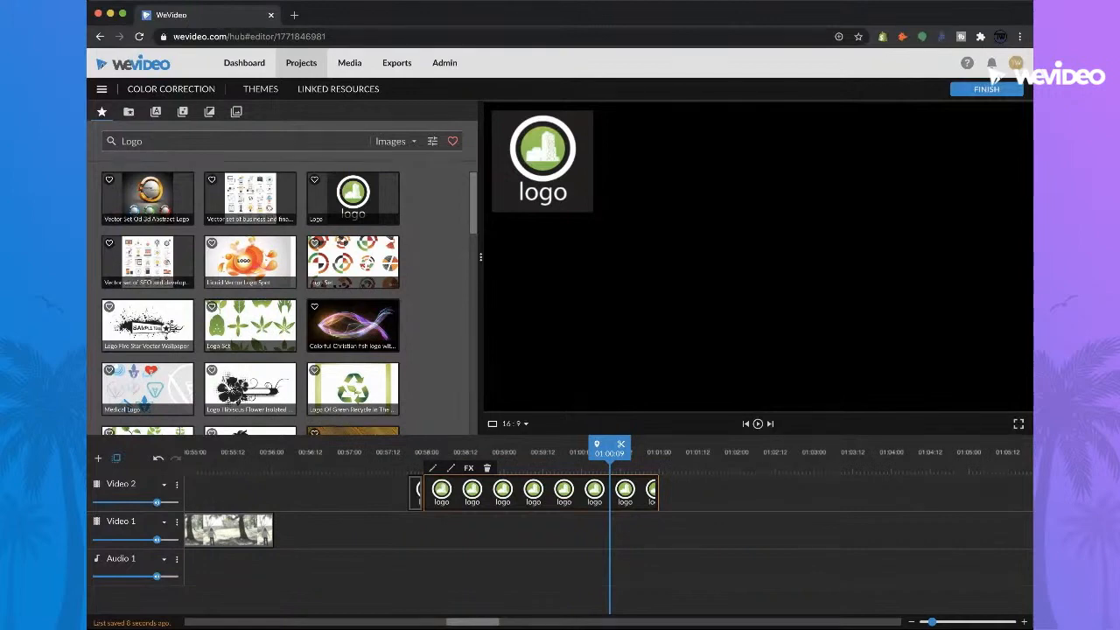
Replay the logo animation from just before its start and check the frames before it and within the static clip.
{"action": "left_click_drag", "start_coordinate": [610, 451], "coordinate": [404, 451]}
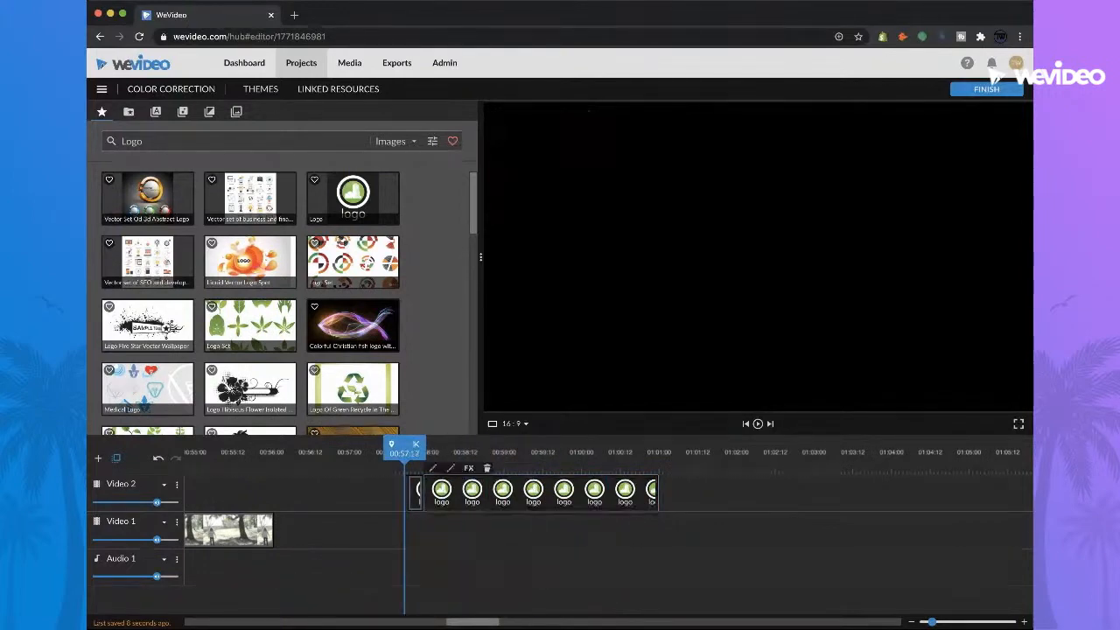
{"action": "key", "text": "space"}
{"action": "key", "text": "space"}
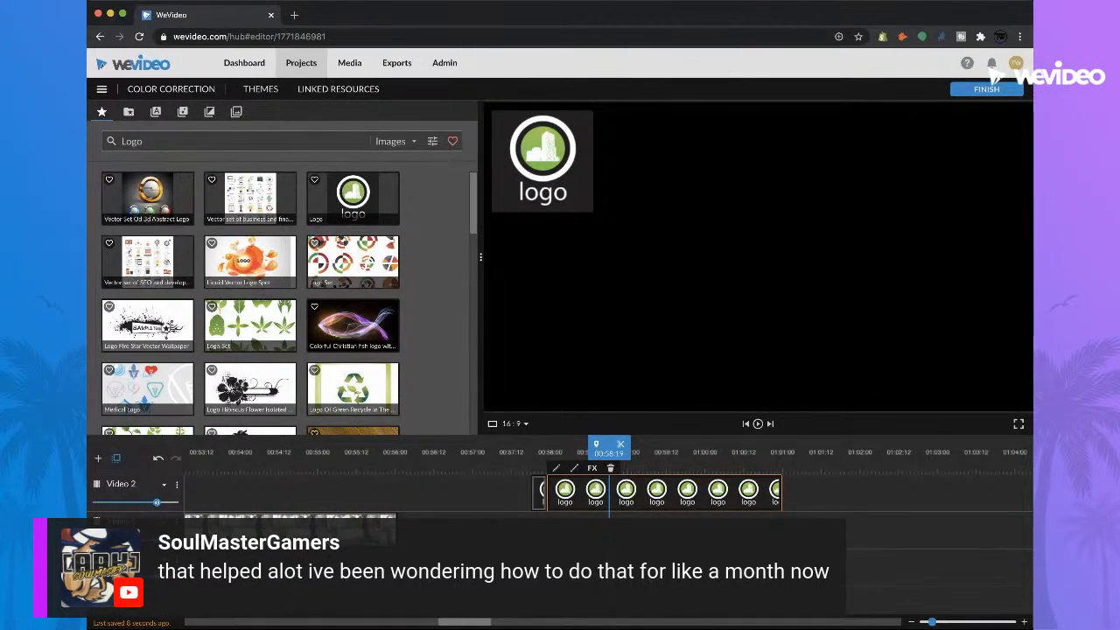
{"action": "left_click_drag", "start_coordinate": [609, 453], "coordinate": [529, 454]}
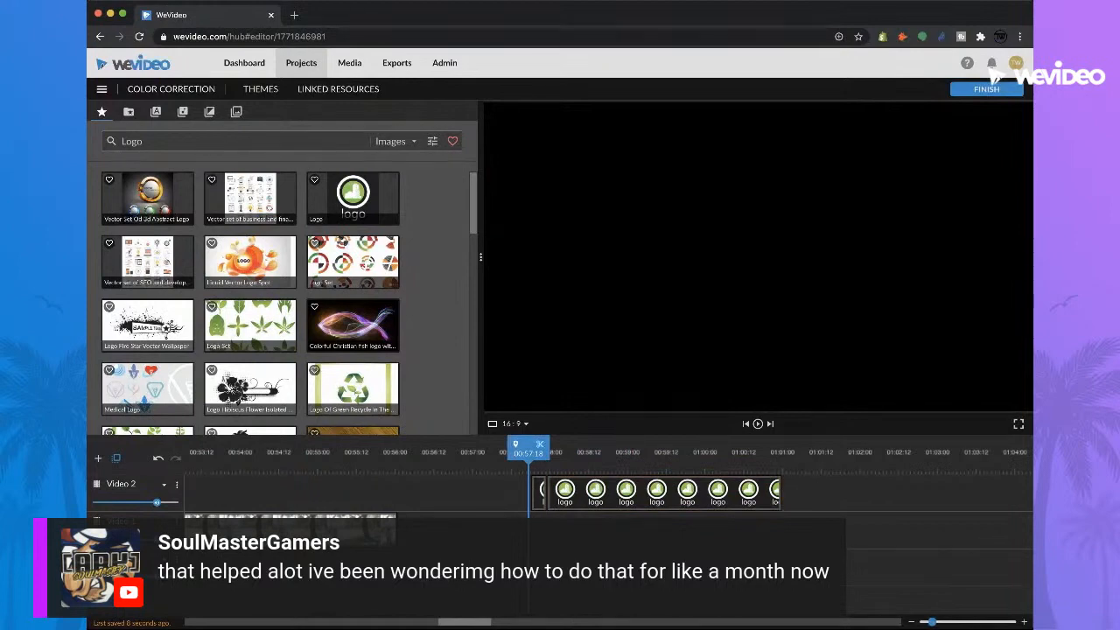
{"action": "scroll", "coordinate": [612, 477], "scroll_direction": "left", "scroll_amount": 2}
{"action": "scroll", "coordinate": [612, 477], "scroll_direction": "right", "scroll_amount": 1}
{"action": "left_click", "coordinate": [696, 455]}
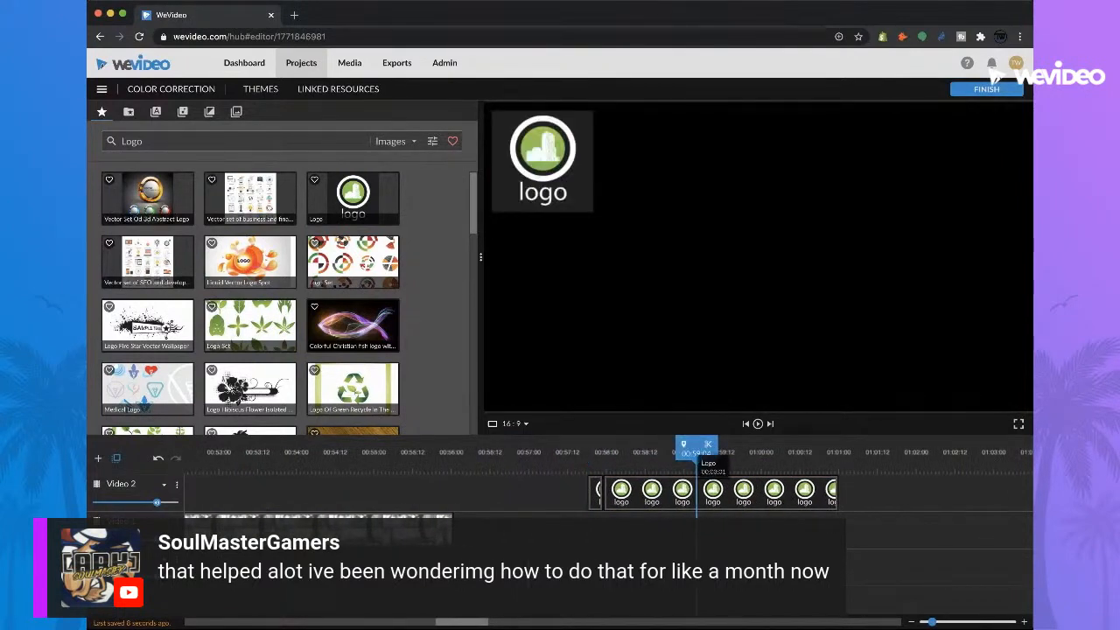